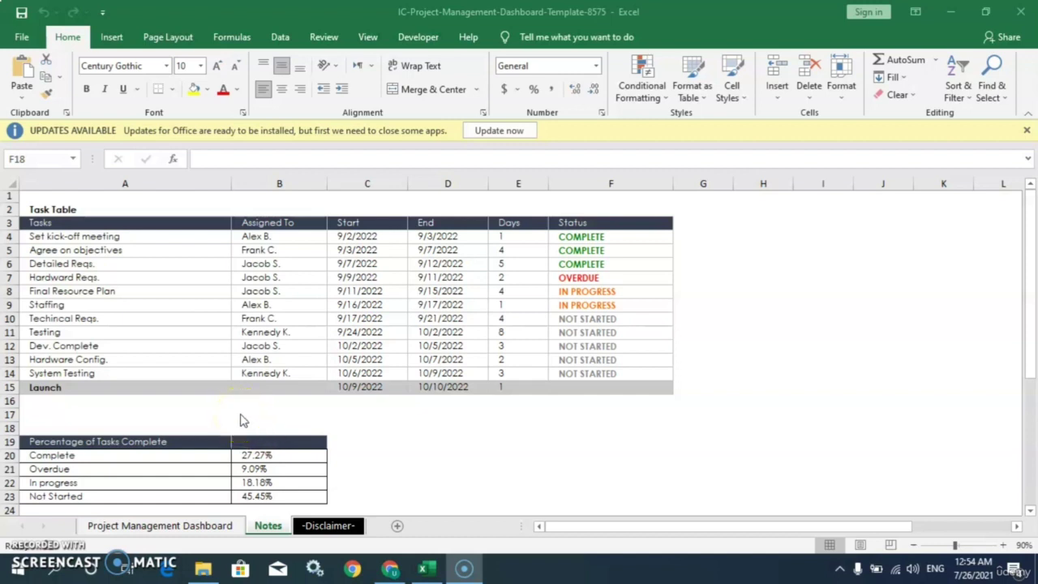
Step: Review the task list and timeline chart on the Project Management Dashboard sheet
{"action": "left_click", "coordinate": [309, 407]}
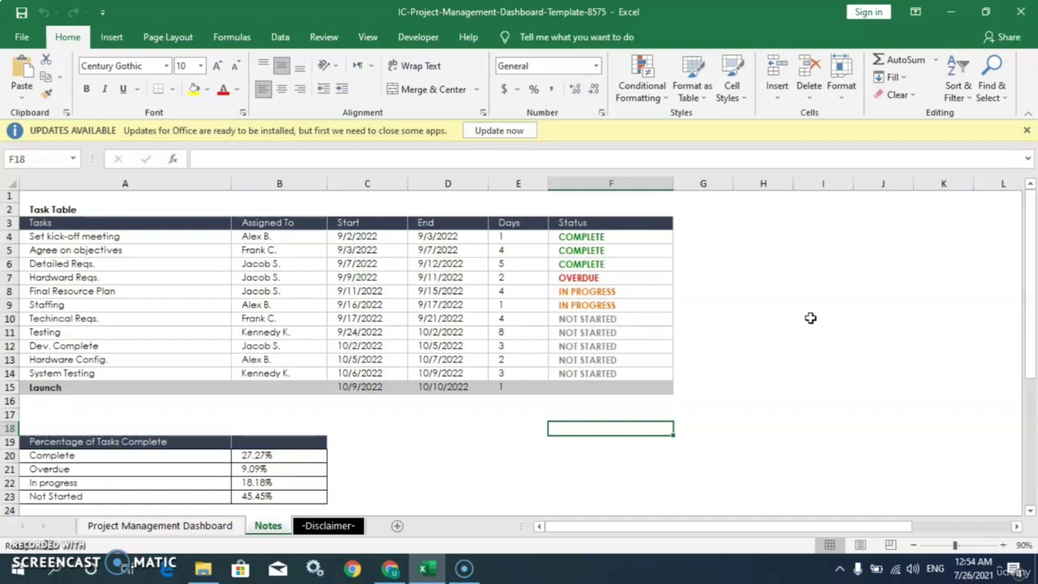
{"action": "left_click", "coordinate": [169, 527]}
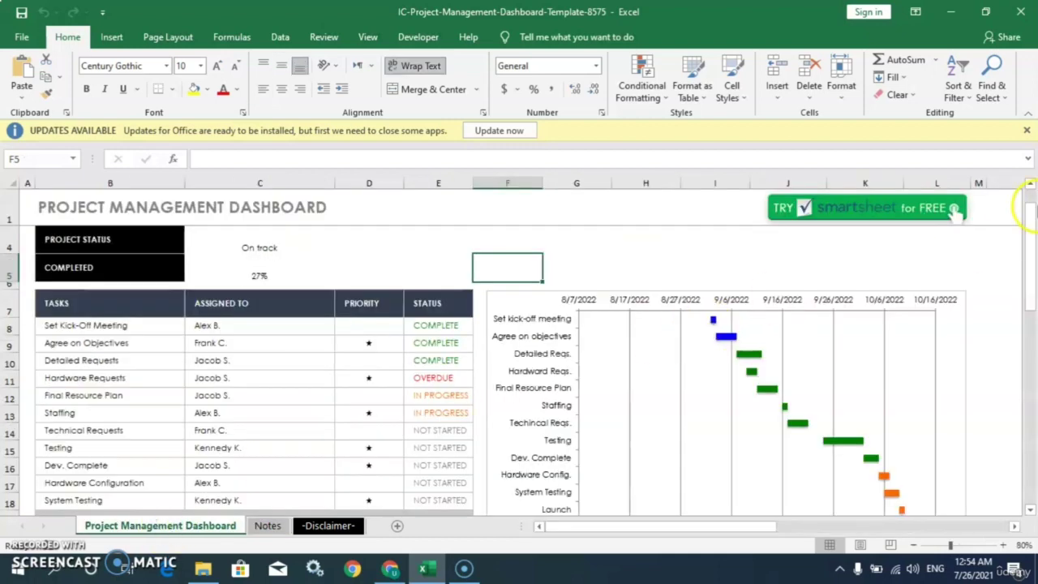
{"action": "left_click_drag", "start_coordinate": [1026, 218], "coordinate": [1032, 185]}
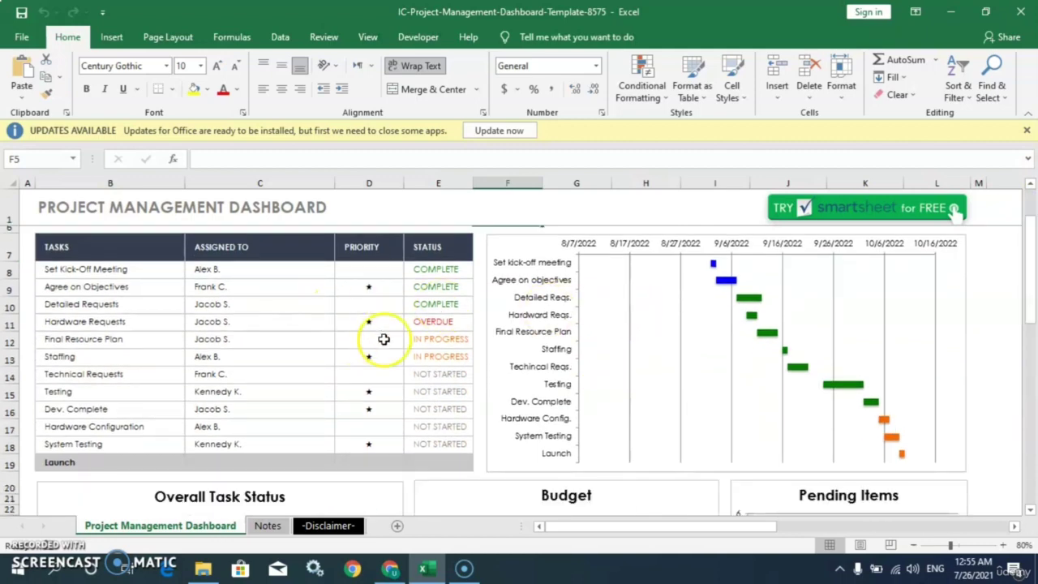
Step: Examine the Notes sheet's Task Table columns, along with its task percentages, budget and pending items
{"action": "left_click", "coordinate": [268, 525]}
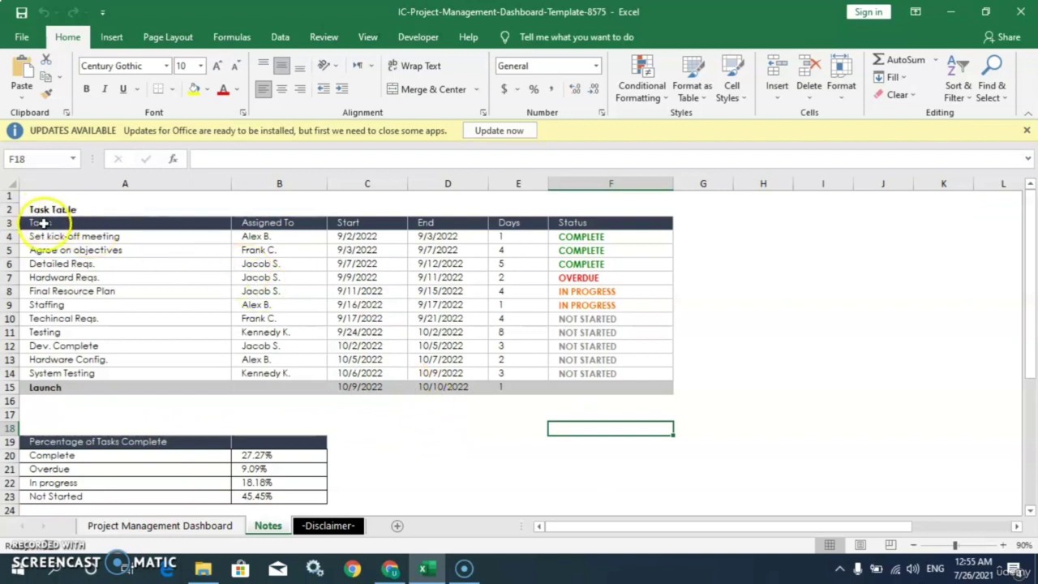
{"action": "left_click_drag", "start_coordinate": [47, 234], "coordinate": [60, 320]}
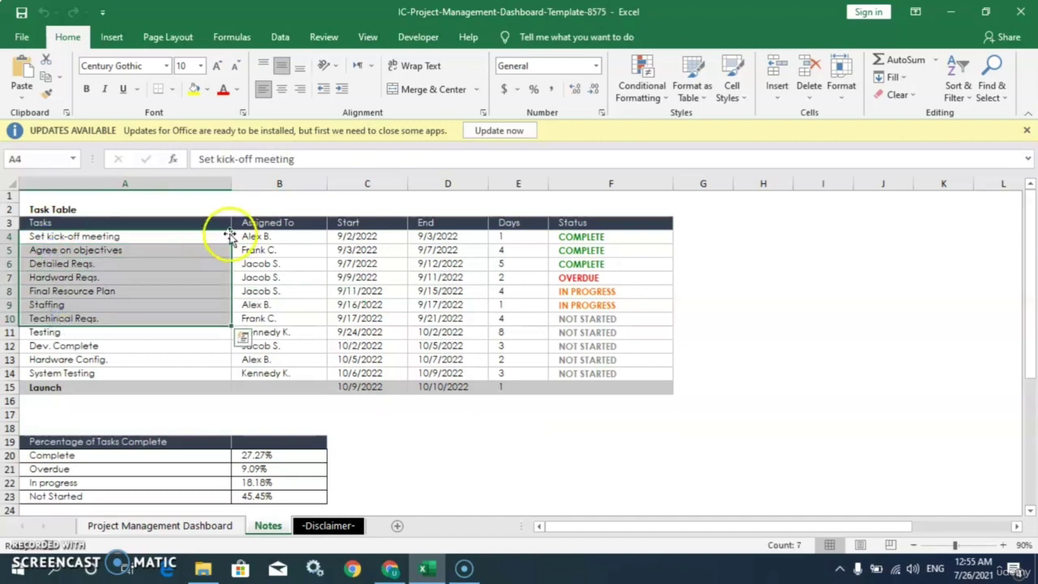
{"action": "left_click", "coordinate": [259, 226]}
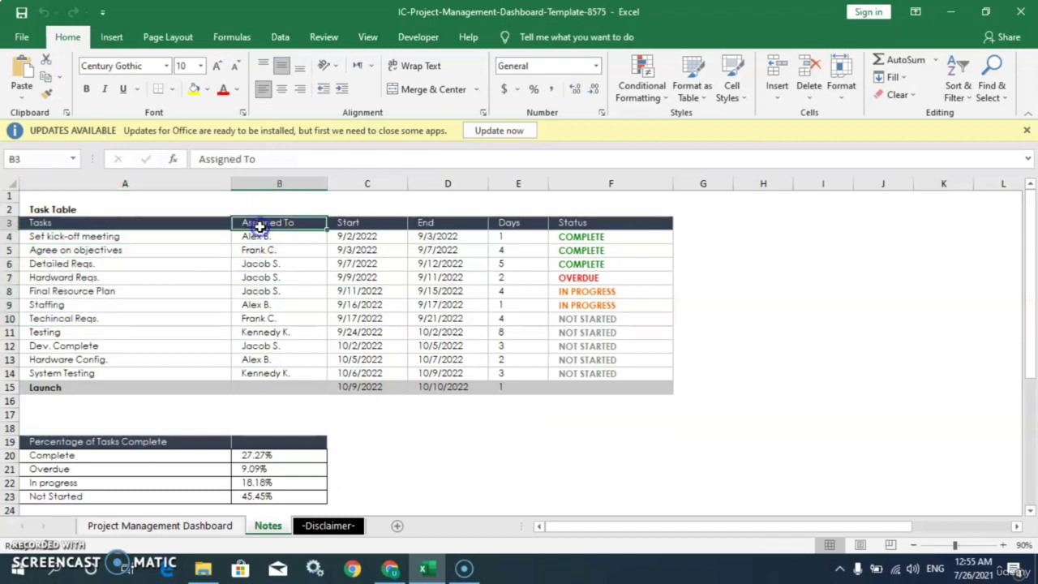
{"action": "left_click", "coordinate": [369, 226]}
{"action": "left_click", "coordinate": [446, 224]}
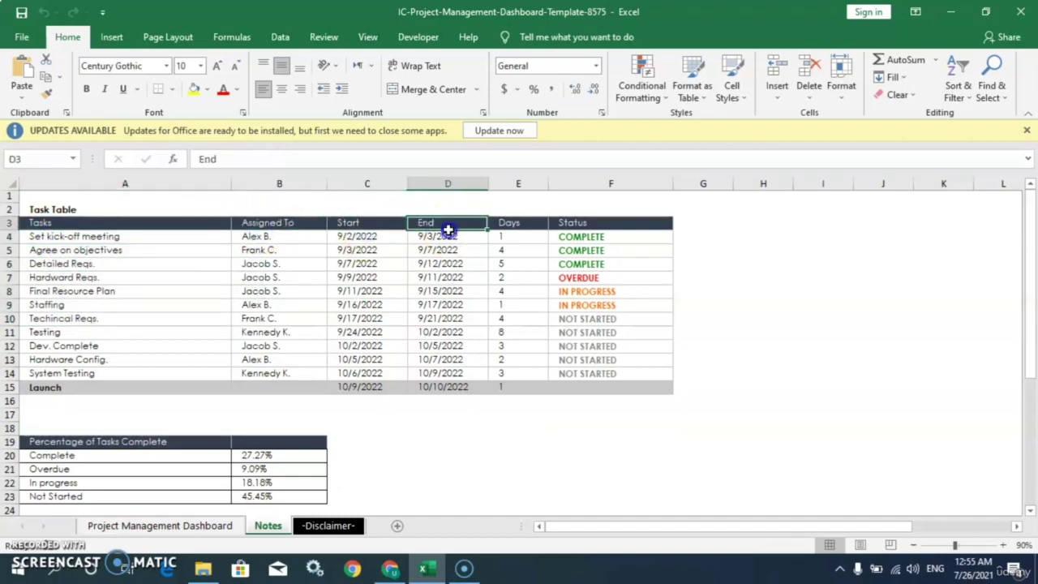
{"action": "left_click", "coordinate": [508, 224]}
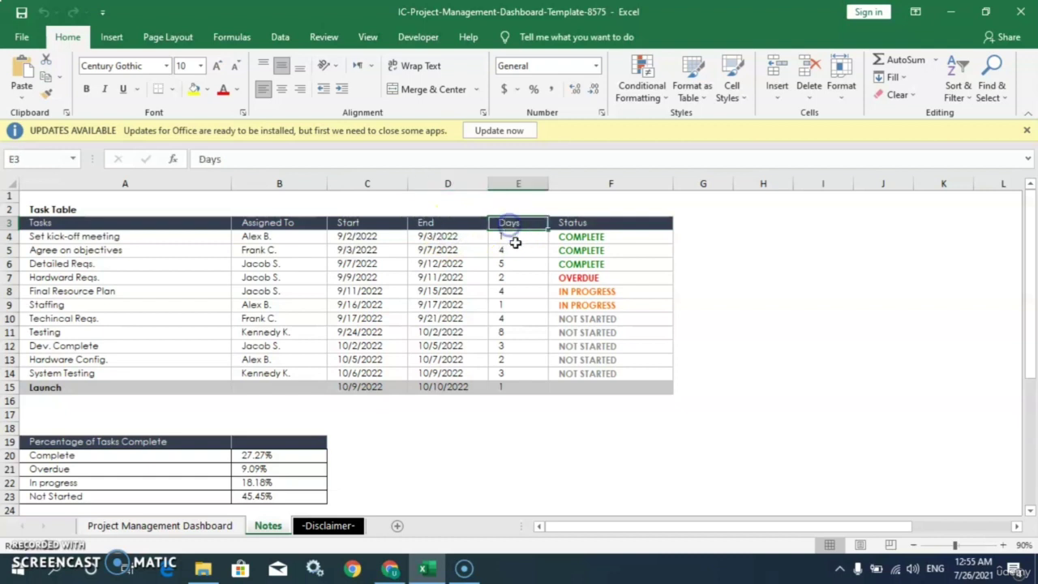
{"action": "left_click", "coordinate": [586, 225]}
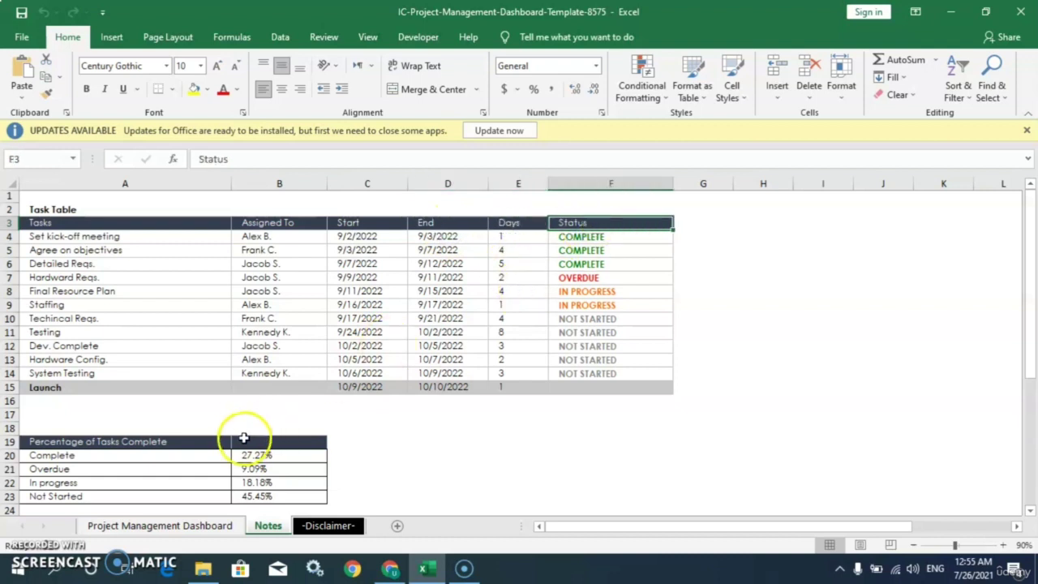
{"action": "left_click", "coordinate": [466, 425]}
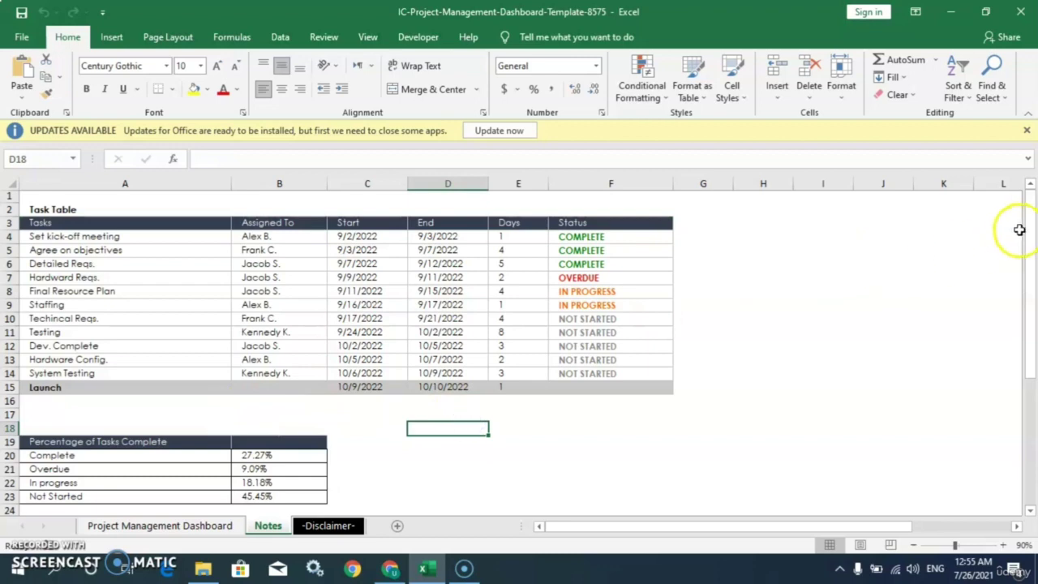
{"action": "left_click_drag", "start_coordinate": [1033, 224], "coordinate": [1033, 297]}
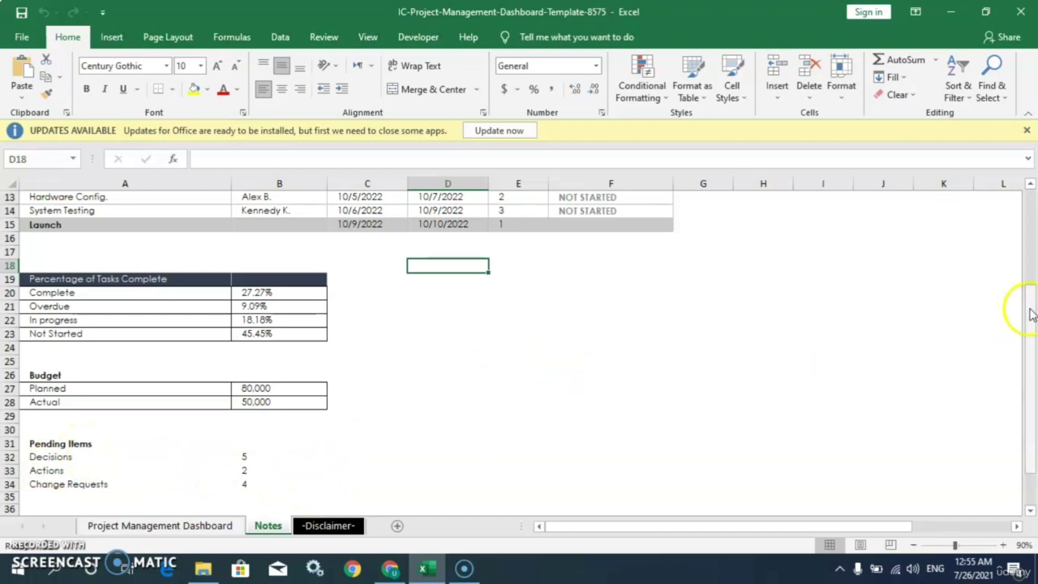
{"action": "left_click_drag", "start_coordinate": [1031, 315], "coordinate": [1024, 193]}
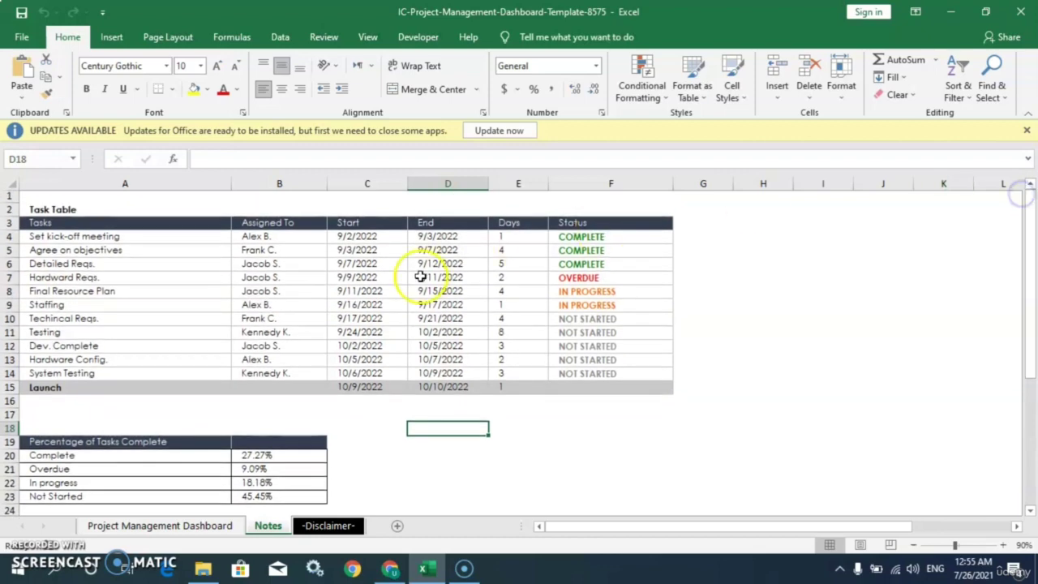
Step: Return to the Project Management Dashboard sheet and add a new blank worksheet after it
{"action": "left_click", "coordinate": [162, 528]}
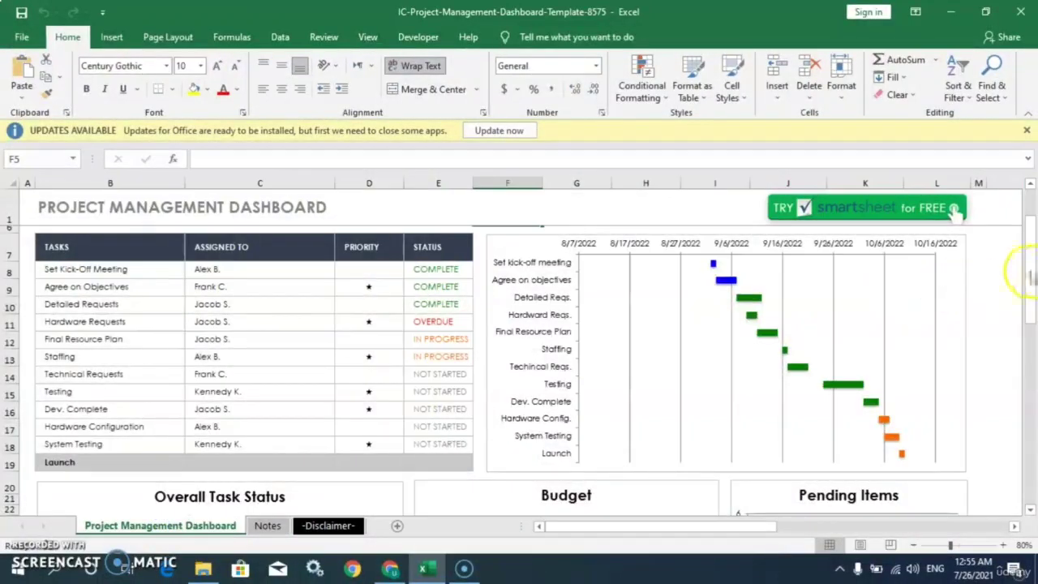
{"action": "left_click", "coordinate": [1026, 207]}
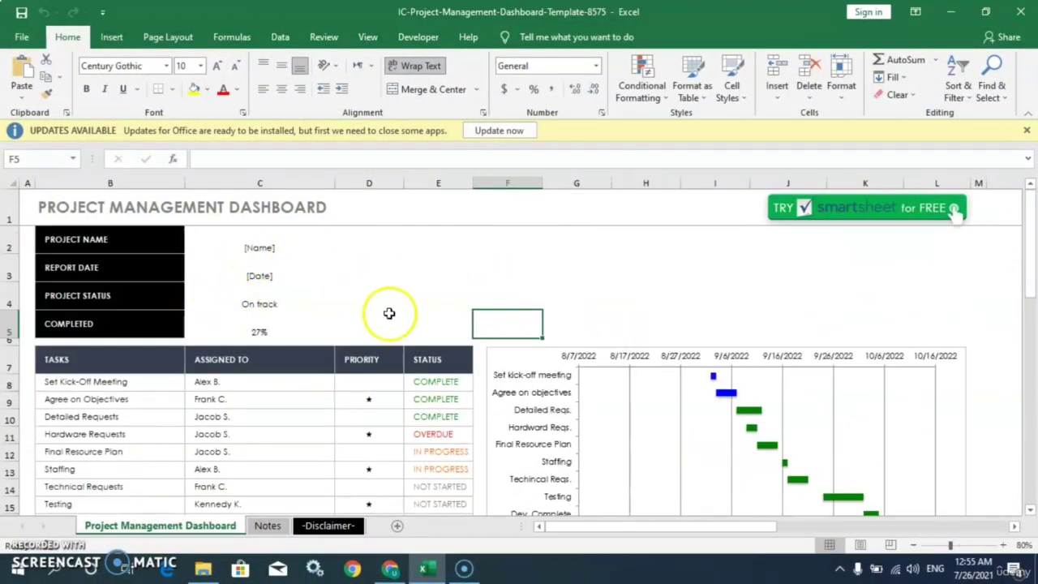
{"action": "left_click", "coordinate": [396, 528]}
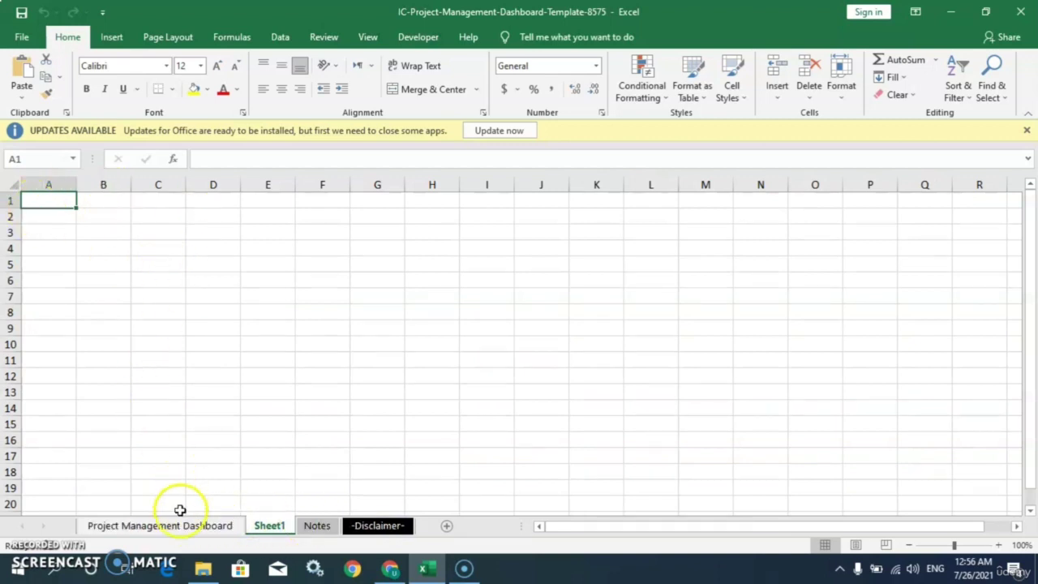
Step: Compare the dashboard's task table with the tasks and dates plotted in its Gantt chart
{"action": "left_click", "coordinate": [184, 525]}
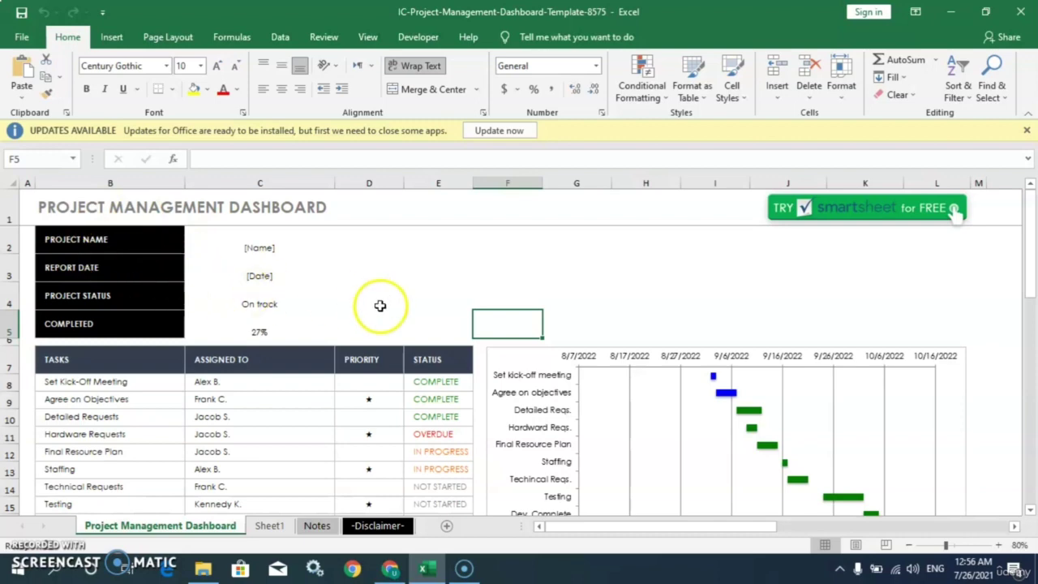
{"action": "mouse_move", "coordinate": [1030, 243]}
{"action": "left_mouse_down"}
{"action": "mouse_move", "coordinate": [1033, 274]}
{"action": "mouse_move", "coordinate": [1031, 258]}
{"action": "left_mouse_up"}
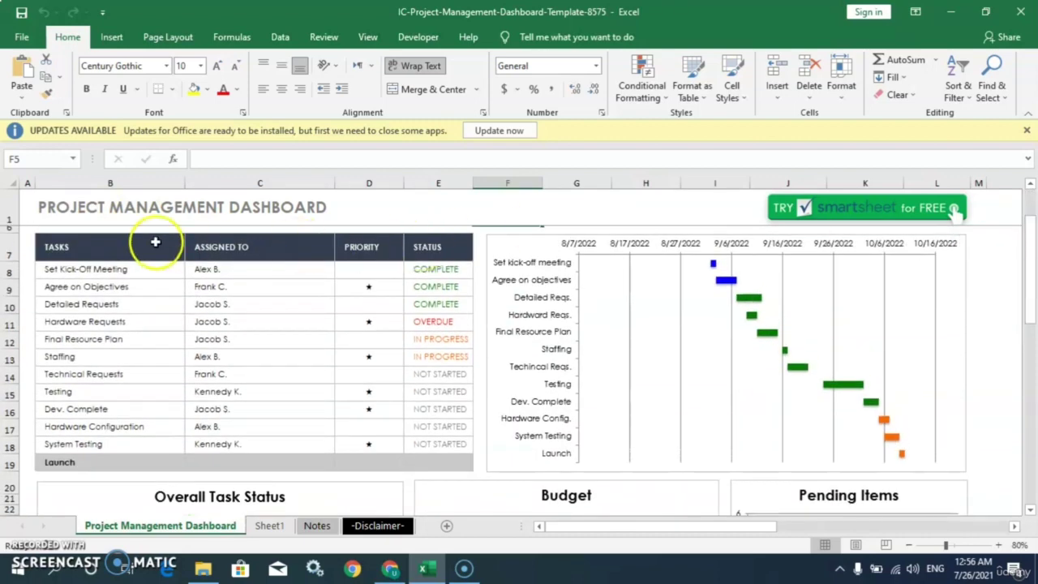
{"action": "left_click_drag", "start_coordinate": [111, 236], "coordinate": [401, 458]}
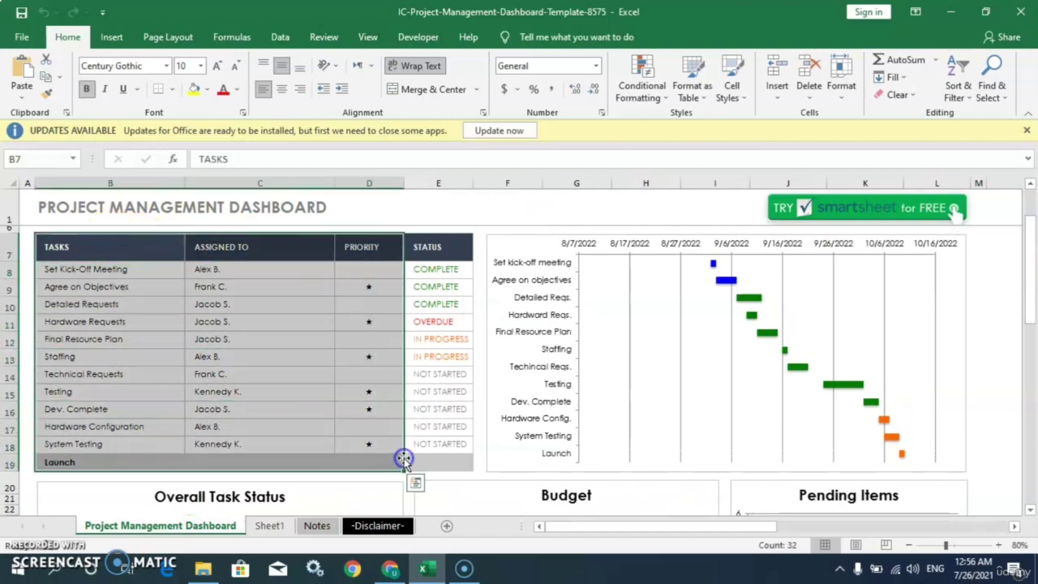
{"action": "left_click", "coordinate": [505, 421]}
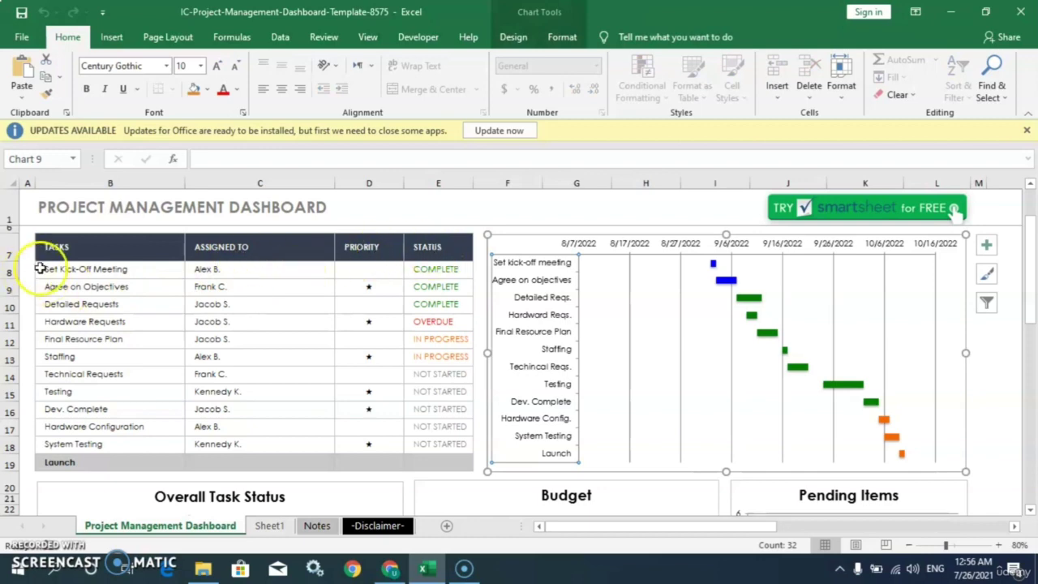
{"action": "left_click", "coordinate": [588, 316]}
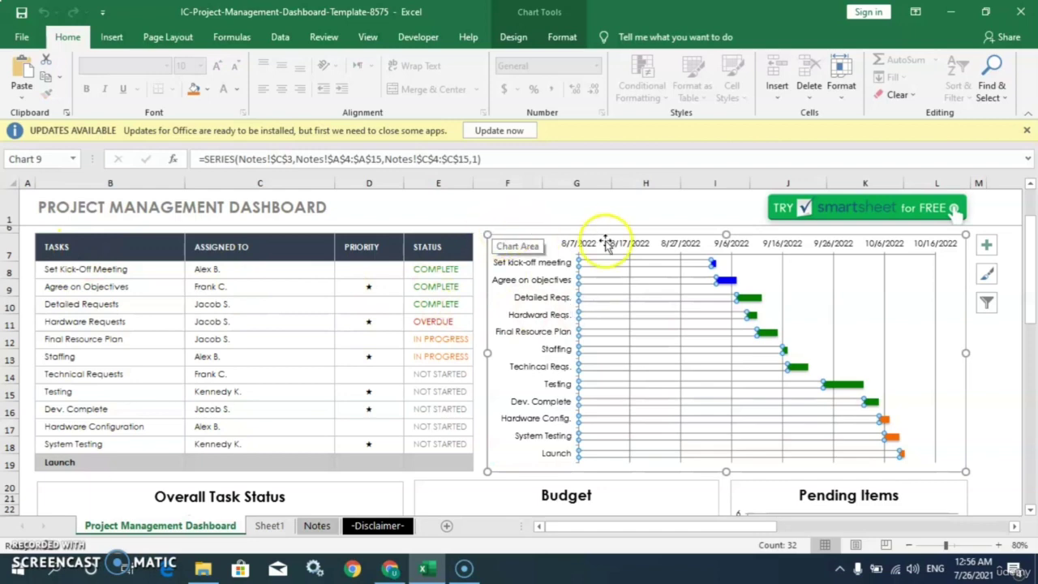
{"action": "left_click", "coordinate": [988, 359]}
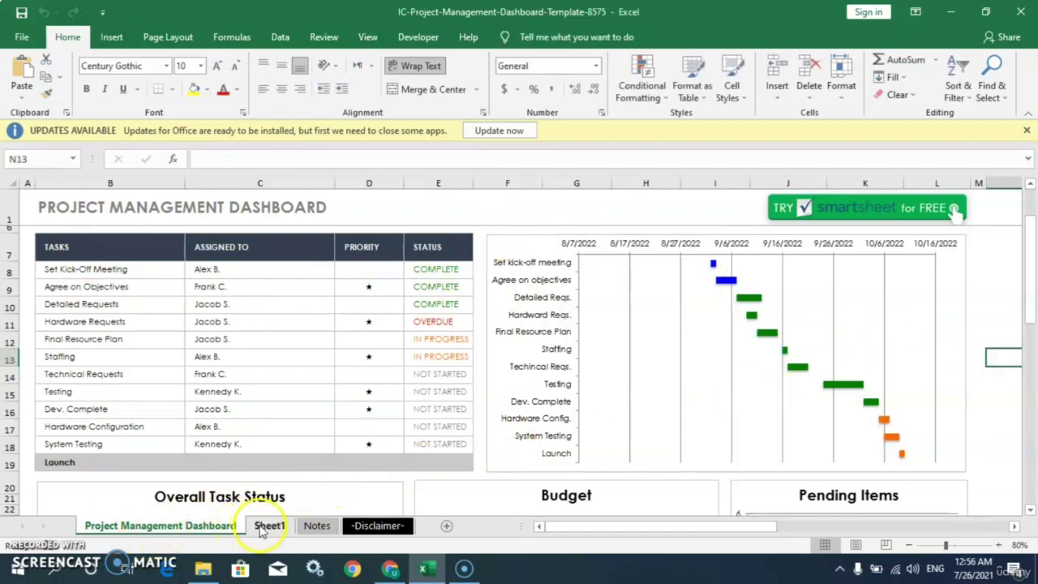
Step: Move Sheet1 so that it follows the Notes sheet
{"action": "left_click", "coordinate": [315, 527]}
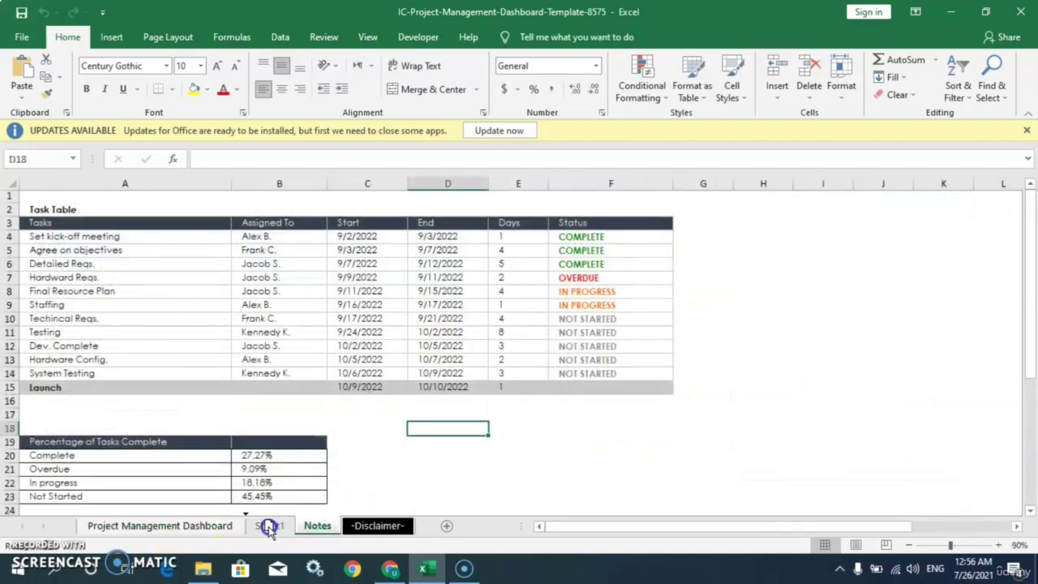
{"action": "left_click_drag", "start_coordinate": [268, 527], "coordinate": [268, 528]}
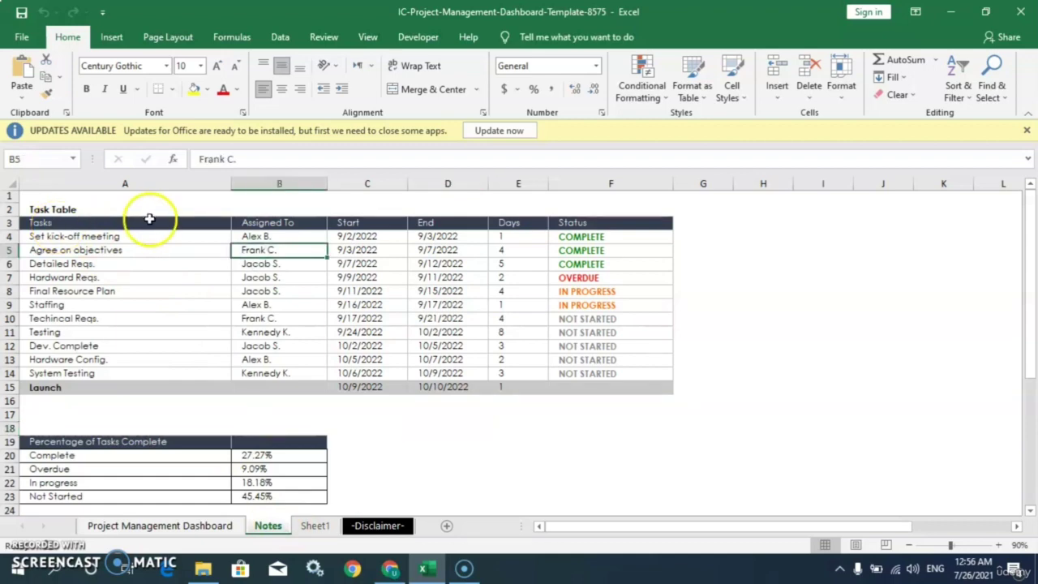
{"action": "left_click_drag", "start_coordinate": [149, 222], "coordinate": [164, 391]}
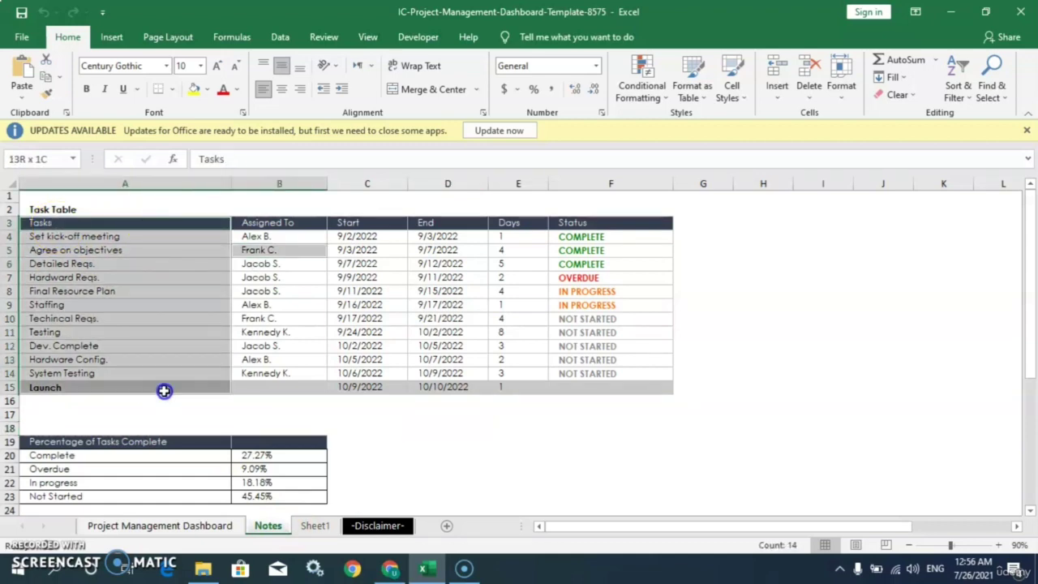
{"action": "left_click", "coordinate": [356, 220]}
{"action": "left_click_drag", "start_coordinate": [356, 220], "coordinate": [362, 386]}
{"action": "left_click_drag", "start_coordinate": [507, 222], "coordinate": [522, 387]}
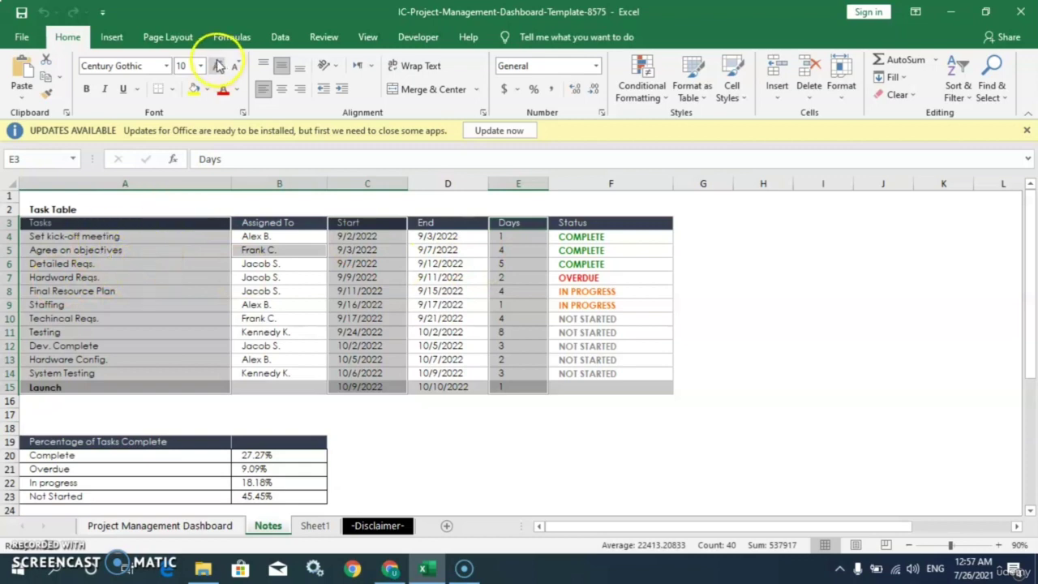
{"action": "left_click", "coordinate": [112, 40]}
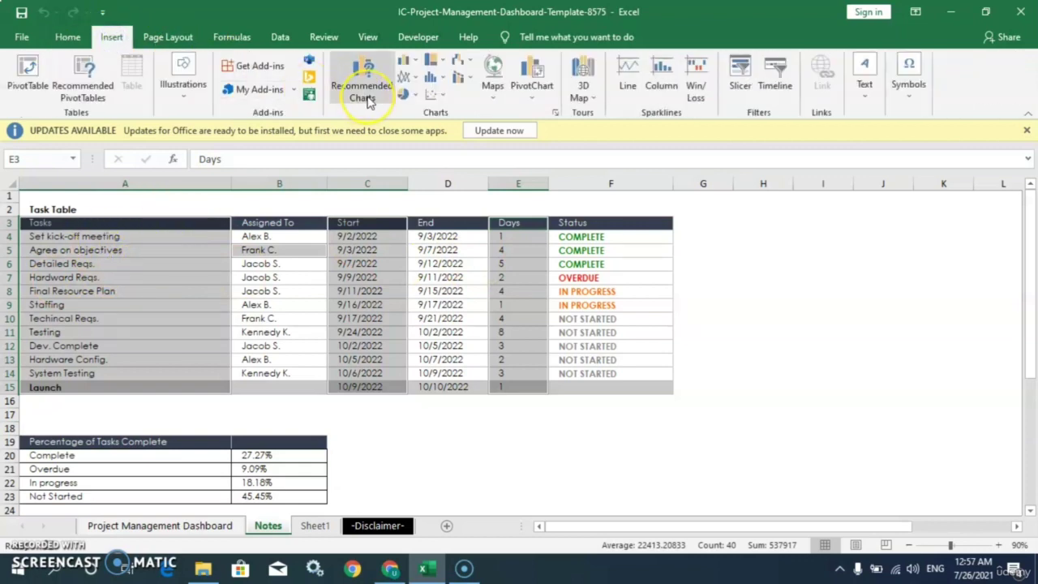
{"action": "left_click", "coordinate": [344, 100]}
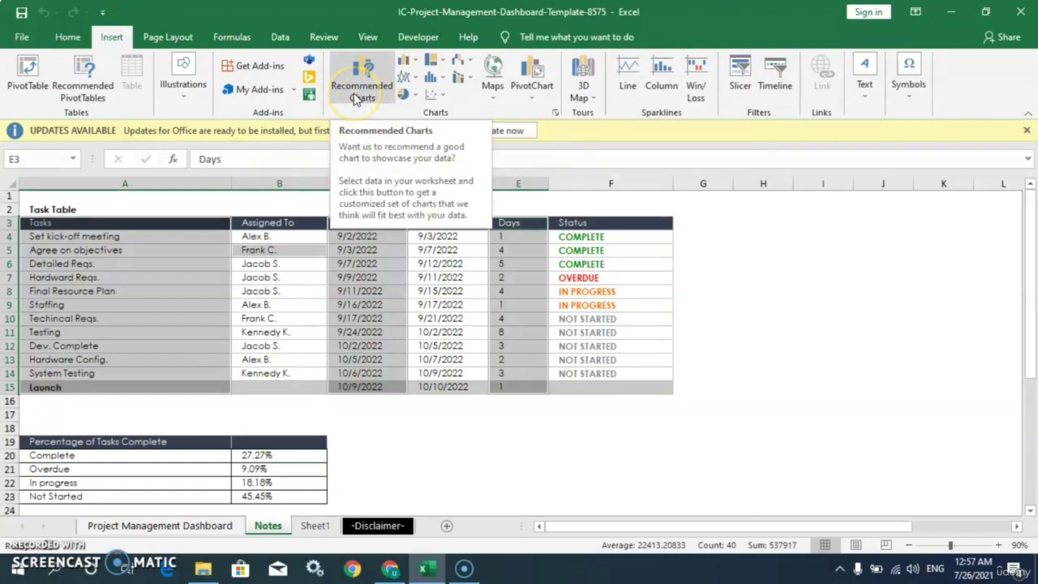
{"action": "left_click", "coordinate": [353, 98]}
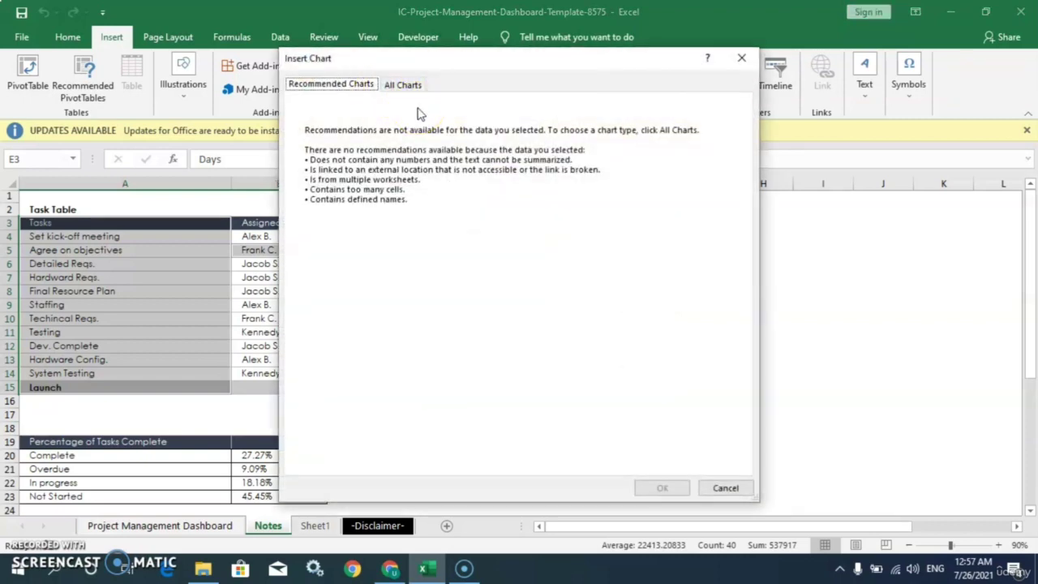
{"action": "left_click", "coordinate": [725, 488]}
{"action": "left_click", "coordinate": [272, 345]}
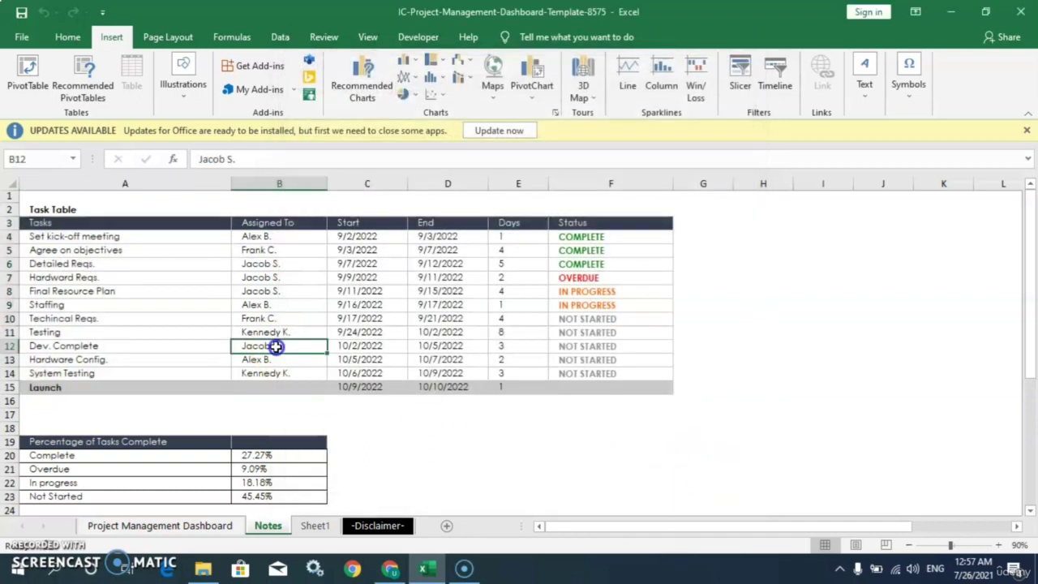
Step: Preview the recommended charts for the Task Table's Tasks, Start and Days columns, including their headers
{"action": "left_click_drag", "start_coordinate": [142, 223], "coordinate": [154, 388]}
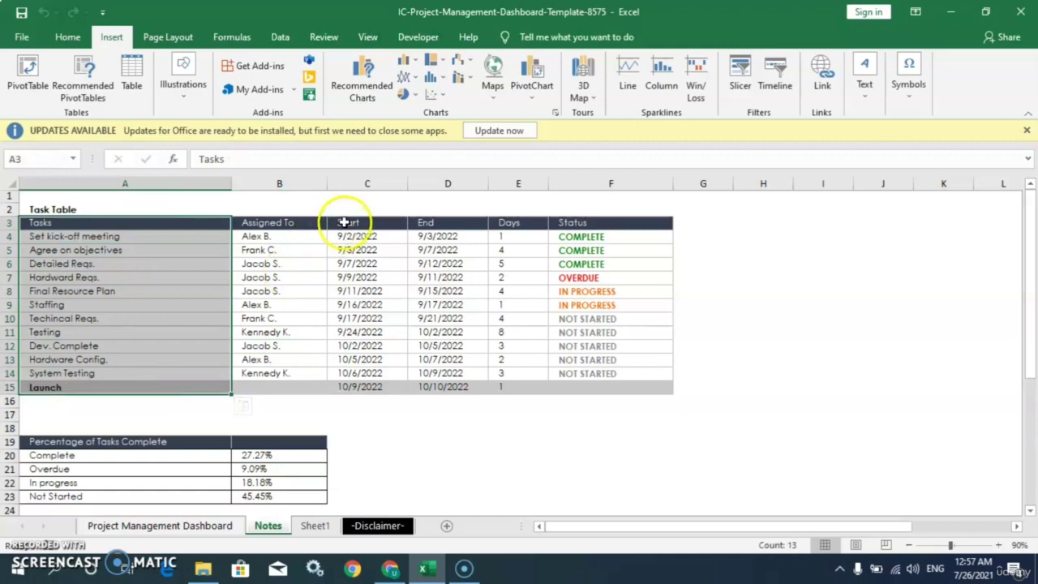
{"action": "left_click_drag", "start_coordinate": [345, 220], "coordinate": [364, 387]}
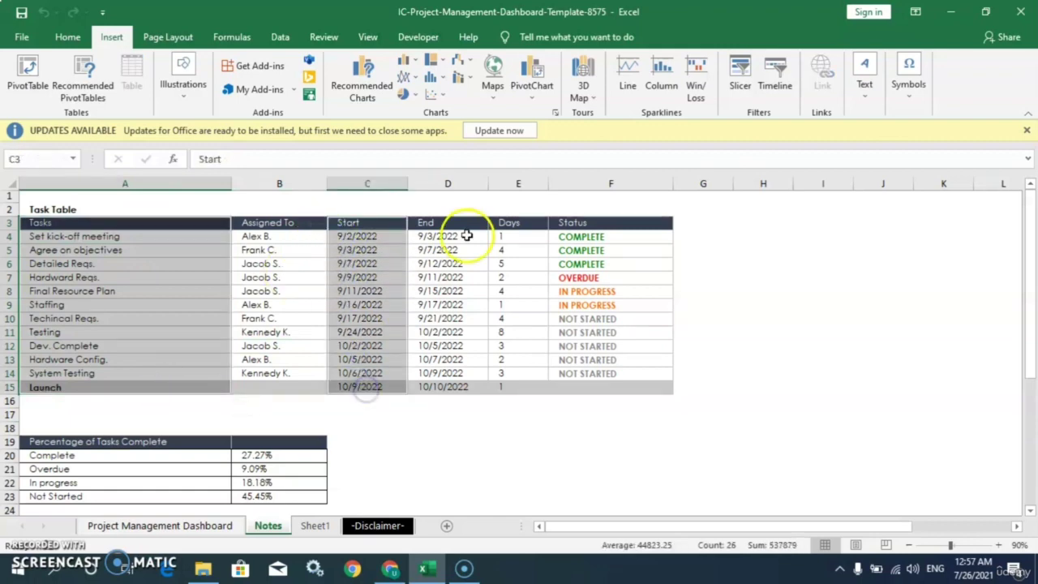
{"action": "left_click_drag", "start_coordinate": [506, 221], "coordinate": [519, 390]}
{"action": "left_click", "coordinate": [369, 97]}
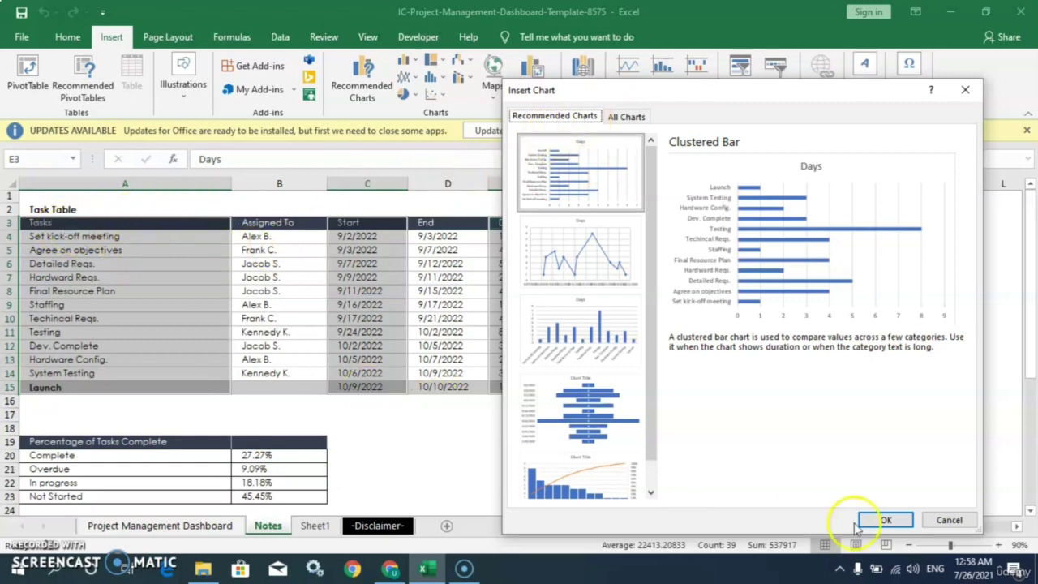
{"action": "left_click", "coordinate": [947, 521]}
{"action": "left_click", "coordinate": [447, 471]}
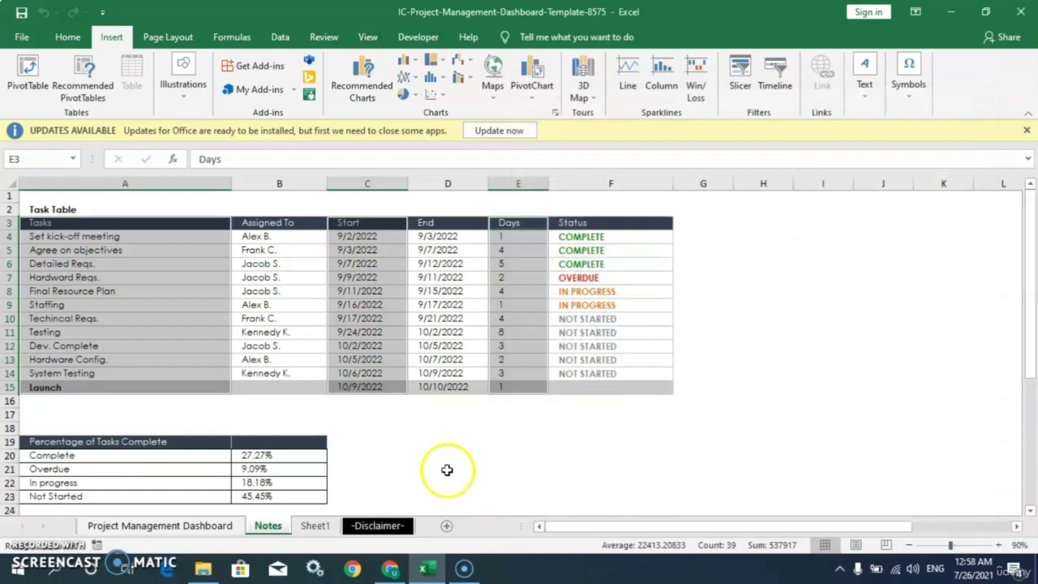
Step: Insert a blank 2-D stacked bar chart on Sheet1
{"action": "left_click", "coordinate": [316, 527]}
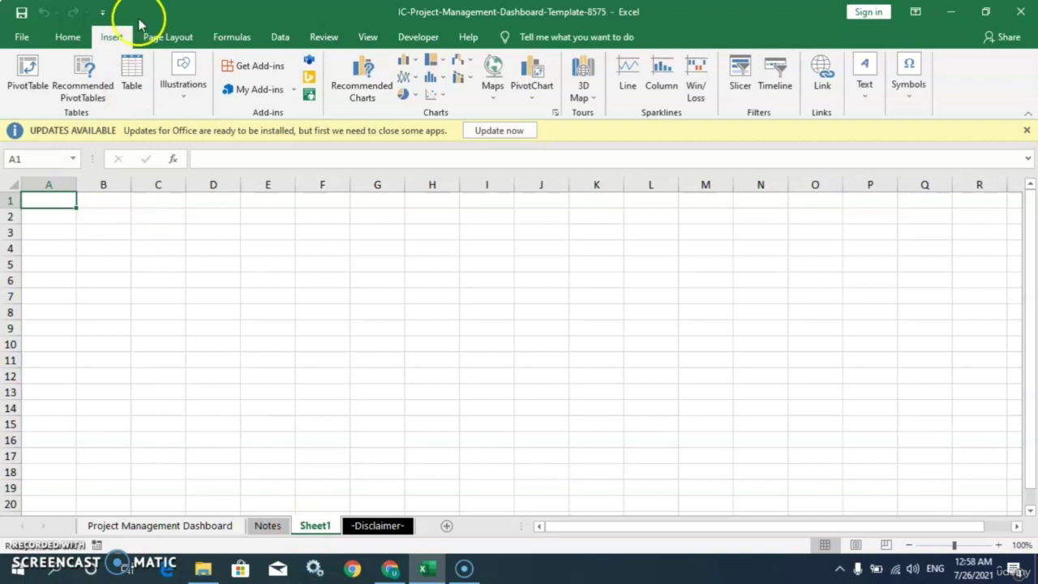
{"action": "left_click", "coordinate": [412, 62]}
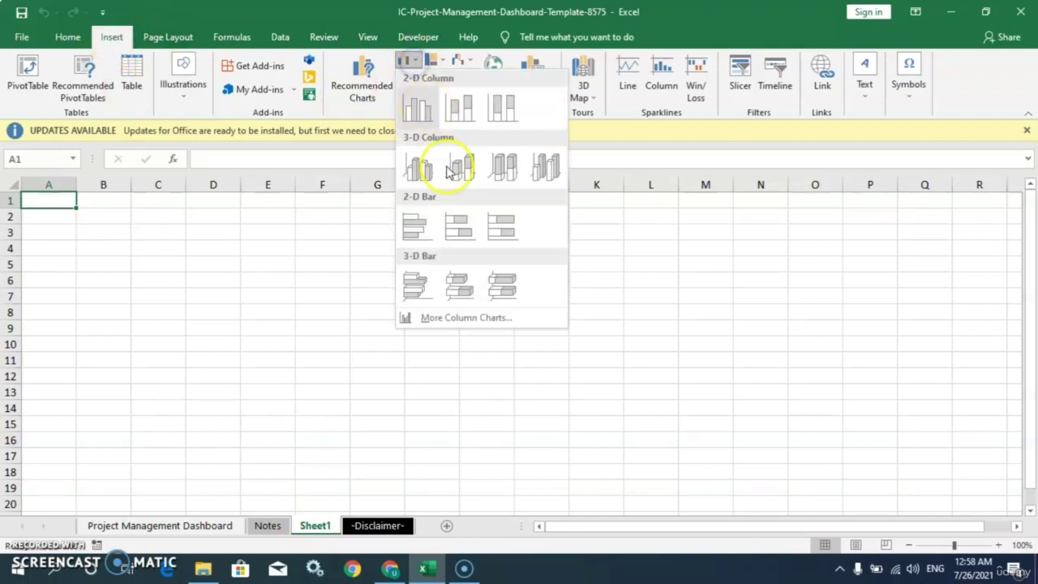
{"action": "left_click", "coordinate": [459, 231]}
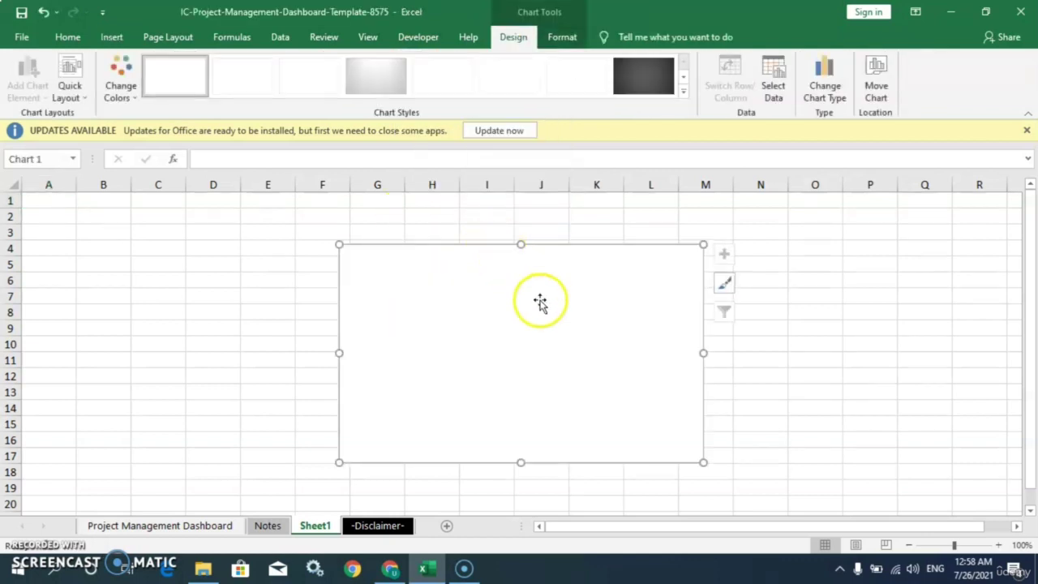
{"action": "left_click", "coordinate": [771, 81]}
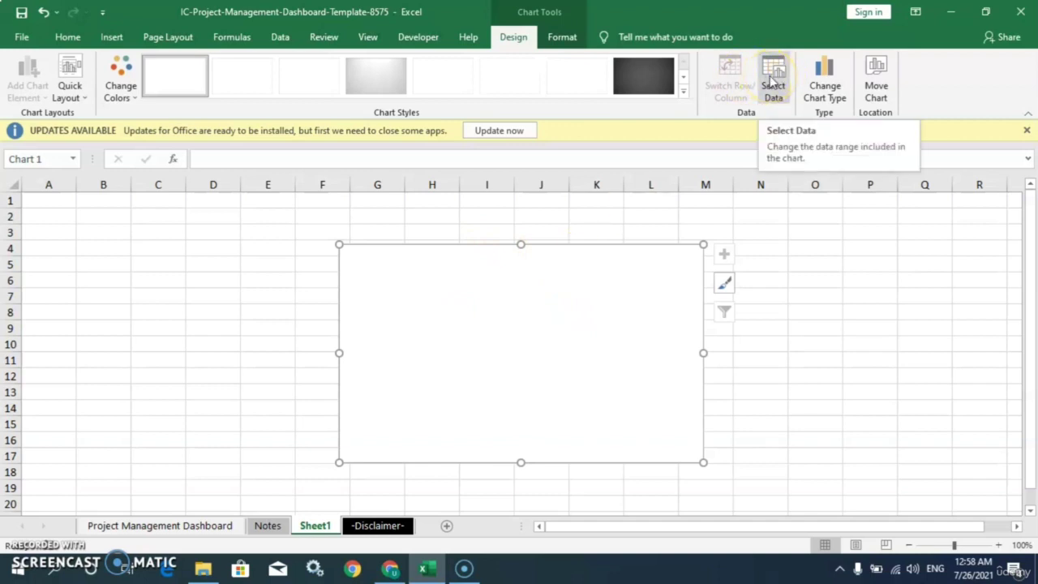
{"action": "left_click", "coordinate": [598, 295]}
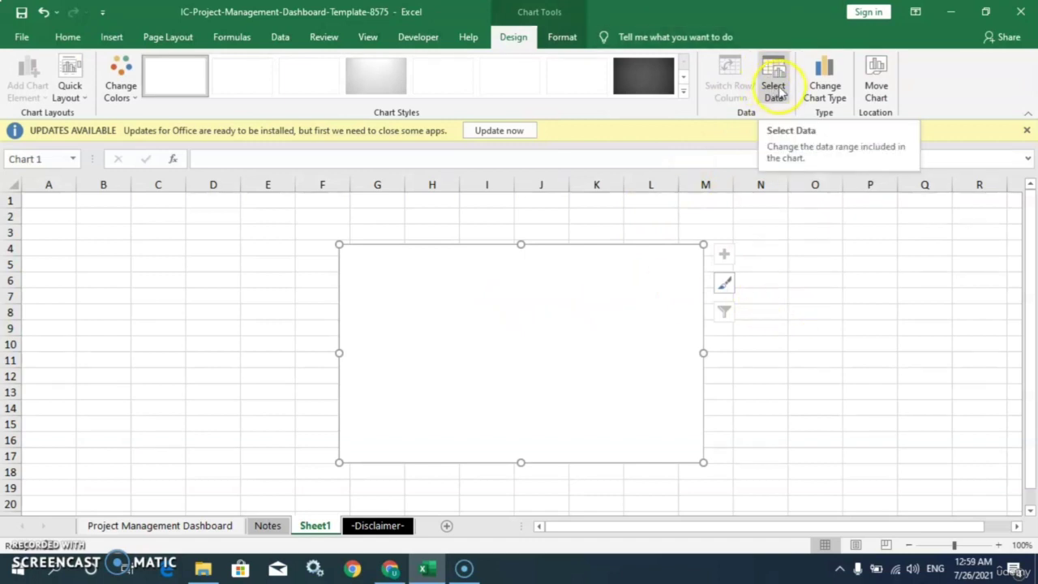
{"action": "left_click", "coordinate": [773, 295]}
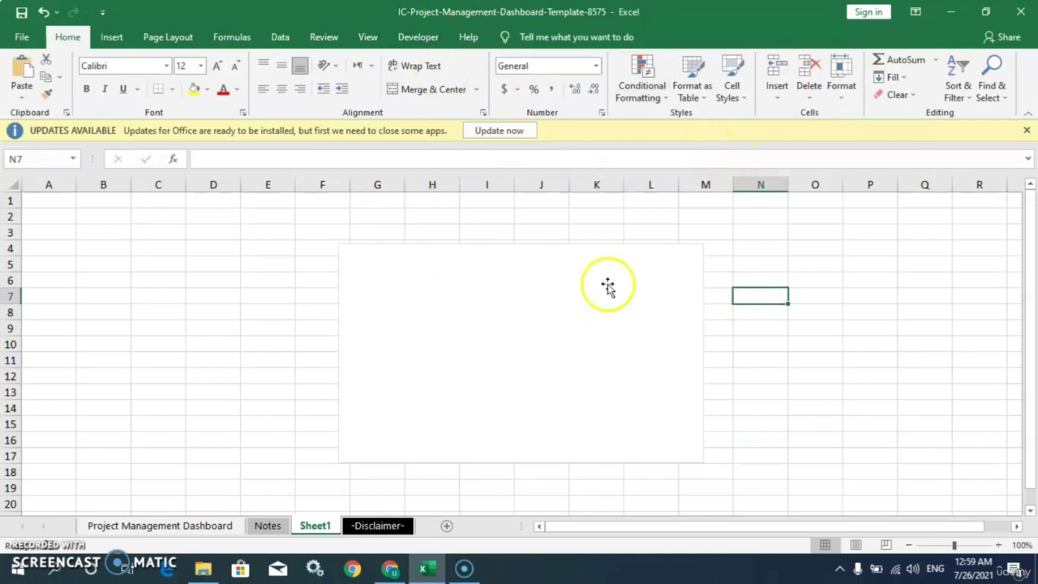
{"action": "left_click", "coordinate": [509, 304]}
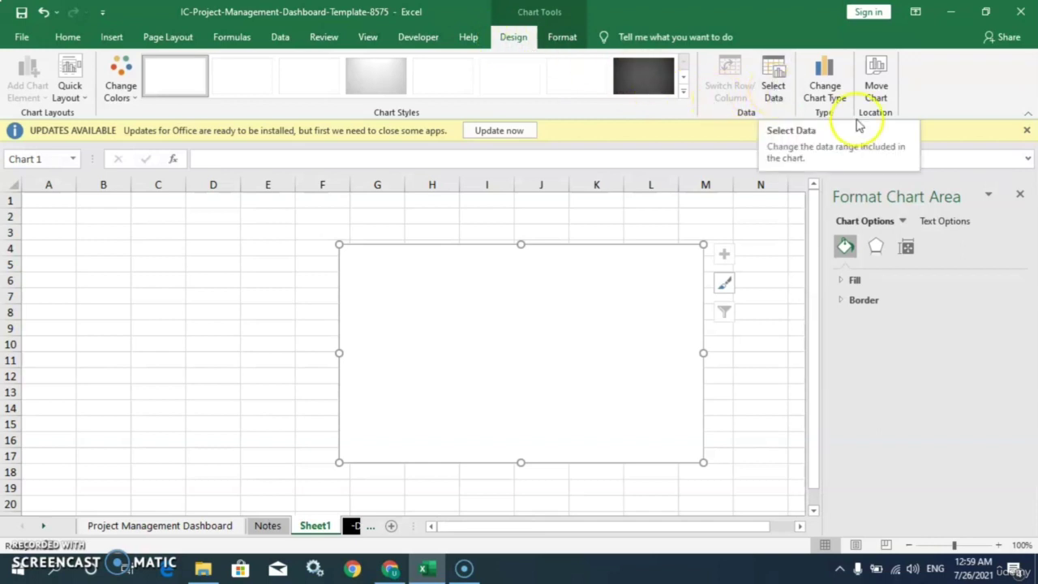
{"action": "left_click", "coordinate": [1020, 196]}
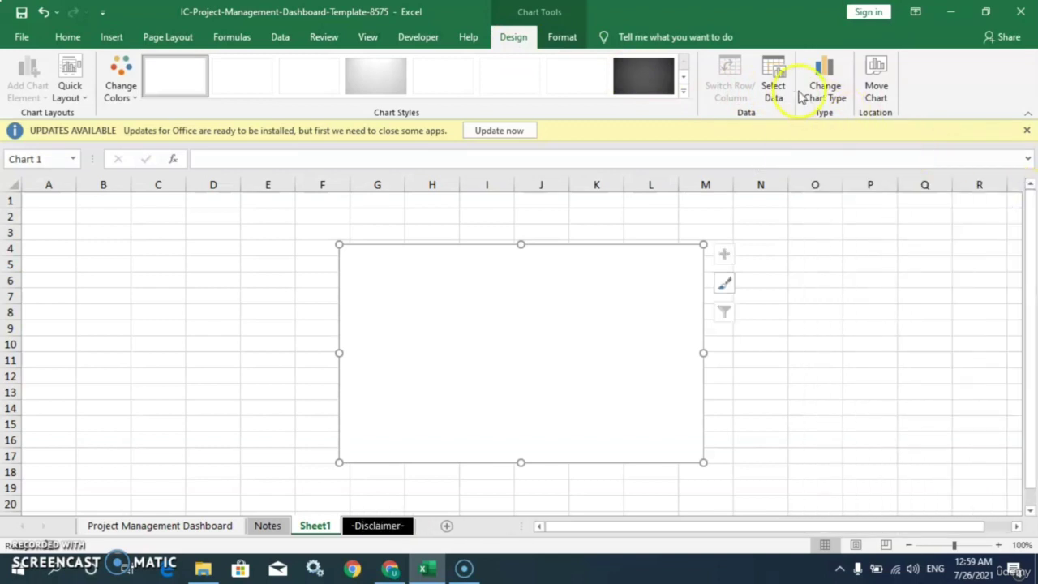
Step: Open the blank chart's data source selection and point its data range to the Notes sheet, keeping the task table uncovered
{"action": "left_click", "coordinate": [772, 77]}
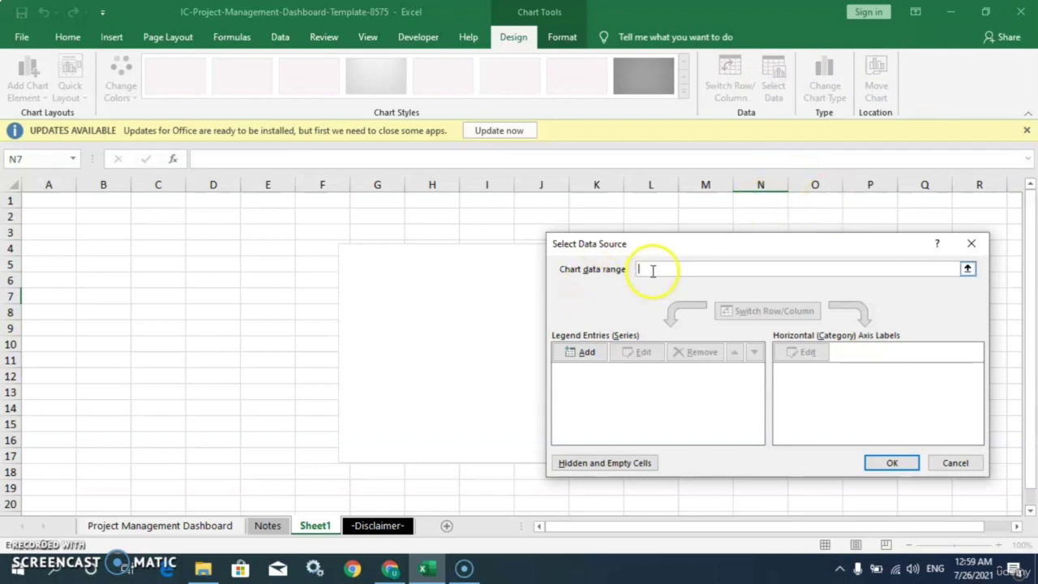
{"action": "left_click", "coordinate": [313, 527]}
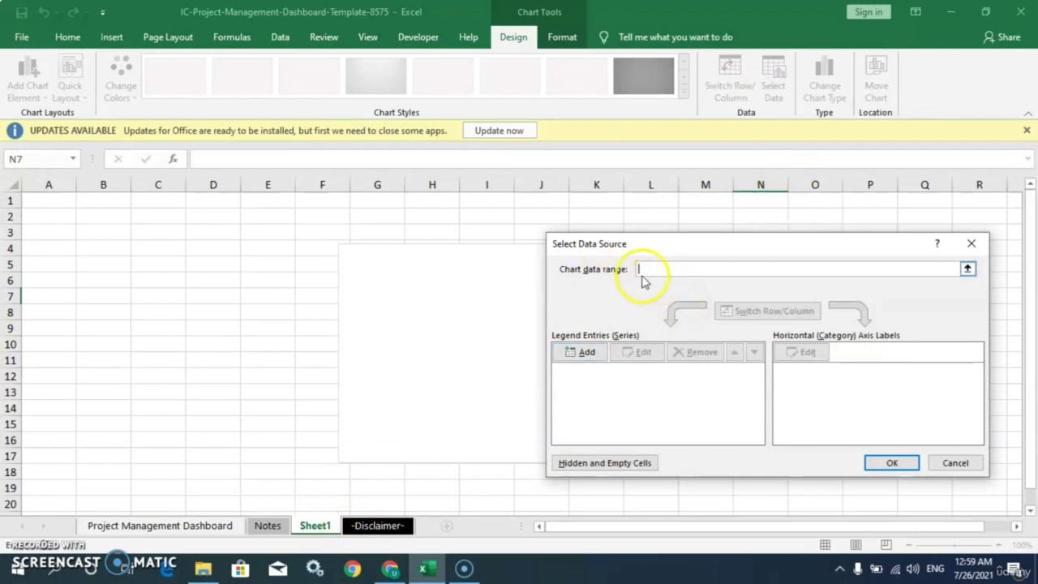
{"action": "left_click", "coordinate": [268, 526]}
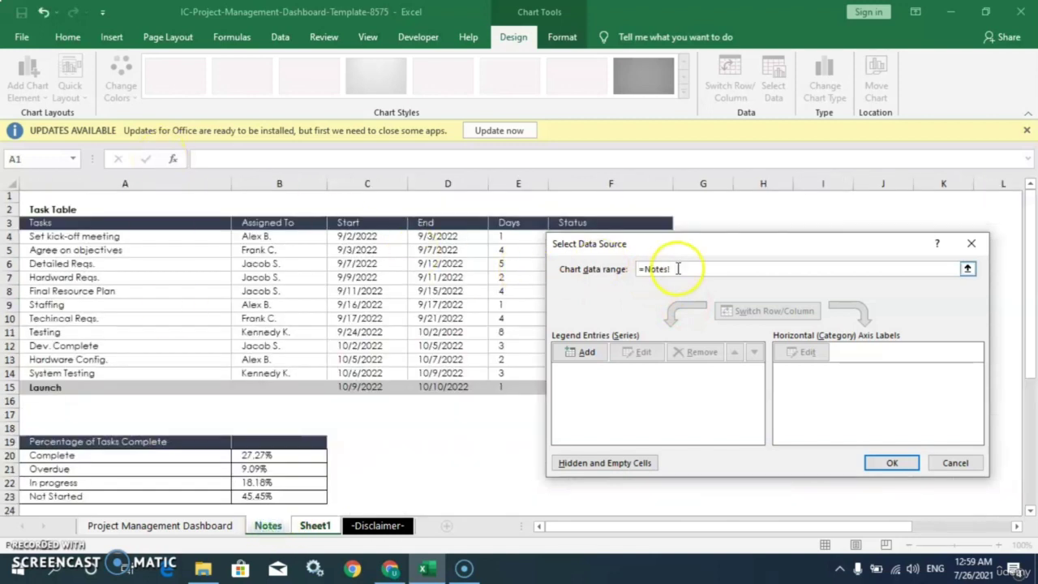
{"action": "left_click", "coordinate": [267, 529]}
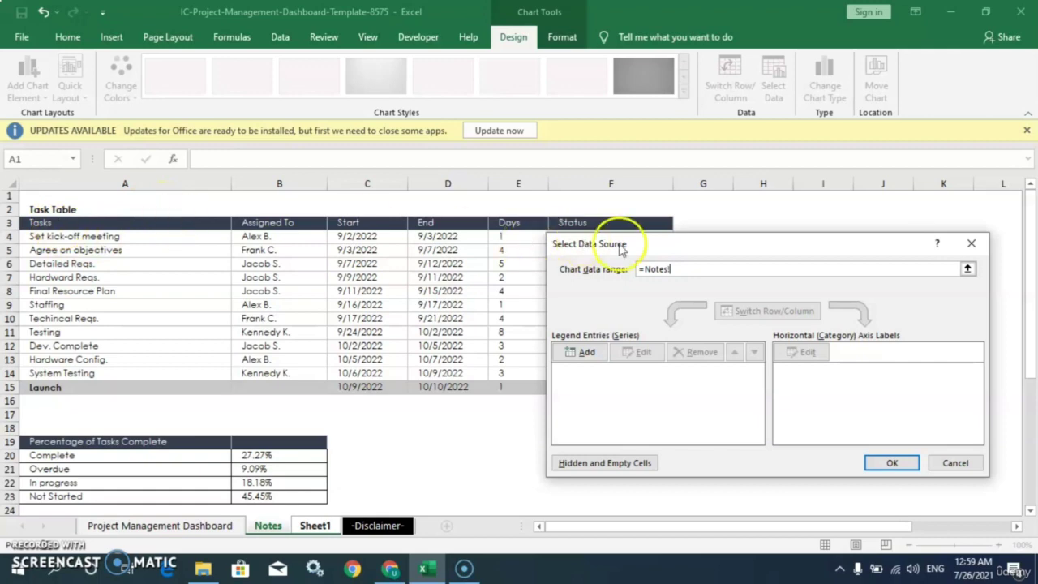
{"action": "left_click_drag", "start_coordinate": [658, 244], "coordinate": [714, 220]}
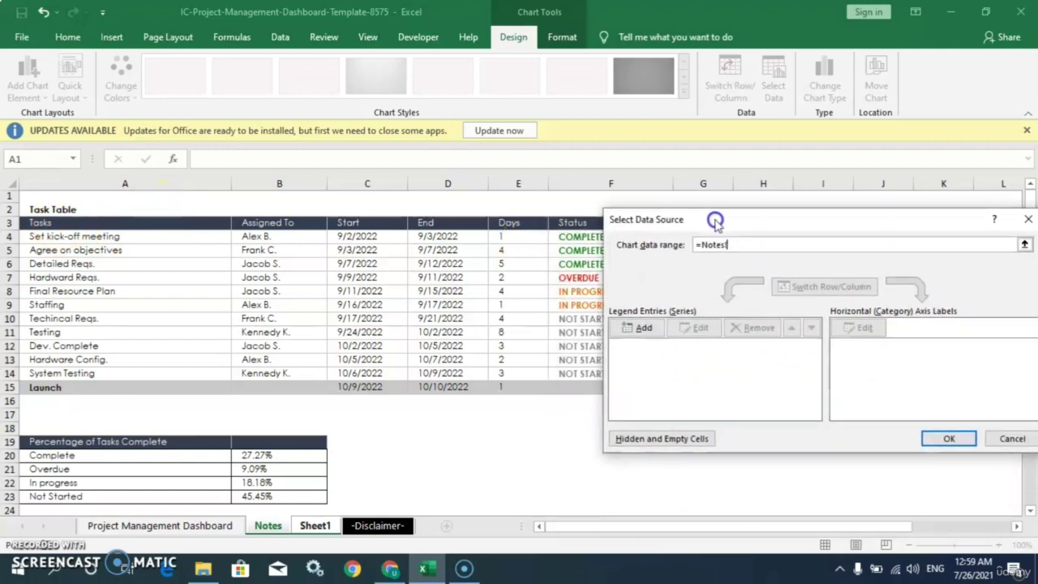
Step: Set the chart data range to =Notes!$A$3:$B$15,Notes!$E$3:$E$15 and apply it
{"action": "left_click_drag", "start_coordinate": [113, 223], "coordinate": [126, 386]}
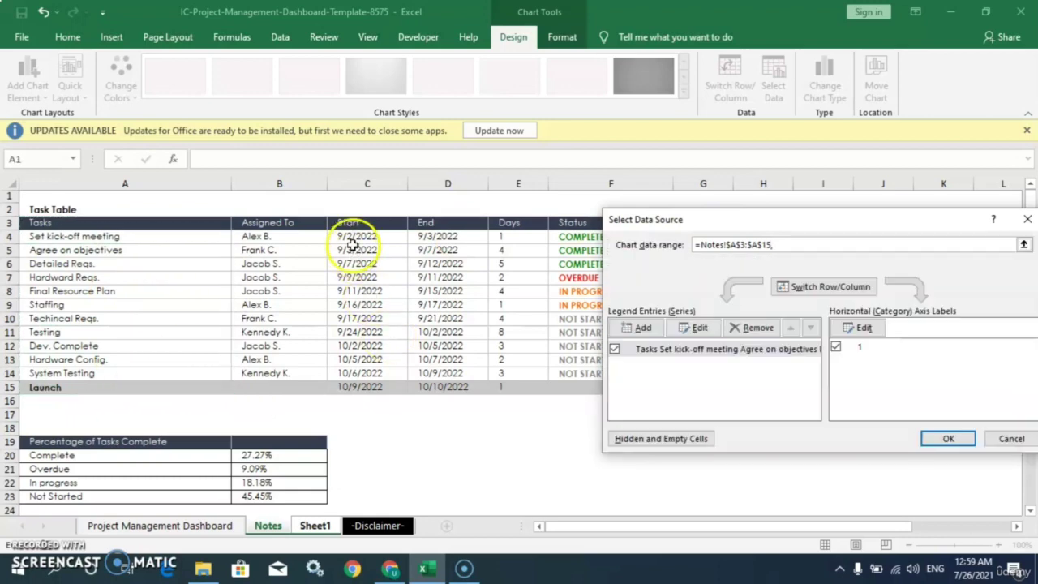
{"action": "left_click_drag", "start_coordinate": [350, 222], "coordinate": [377, 387]}
{"action": "type", "text": ",Notes!$E$3"}
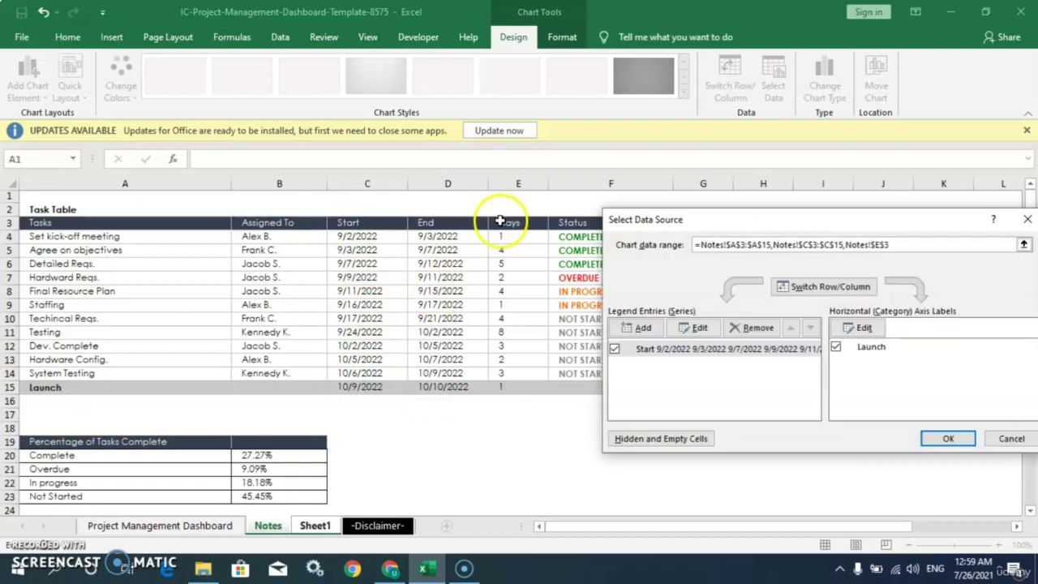
{"action": "left_click_drag", "start_coordinate": [500, 220], "coordinate": [519, 390]}
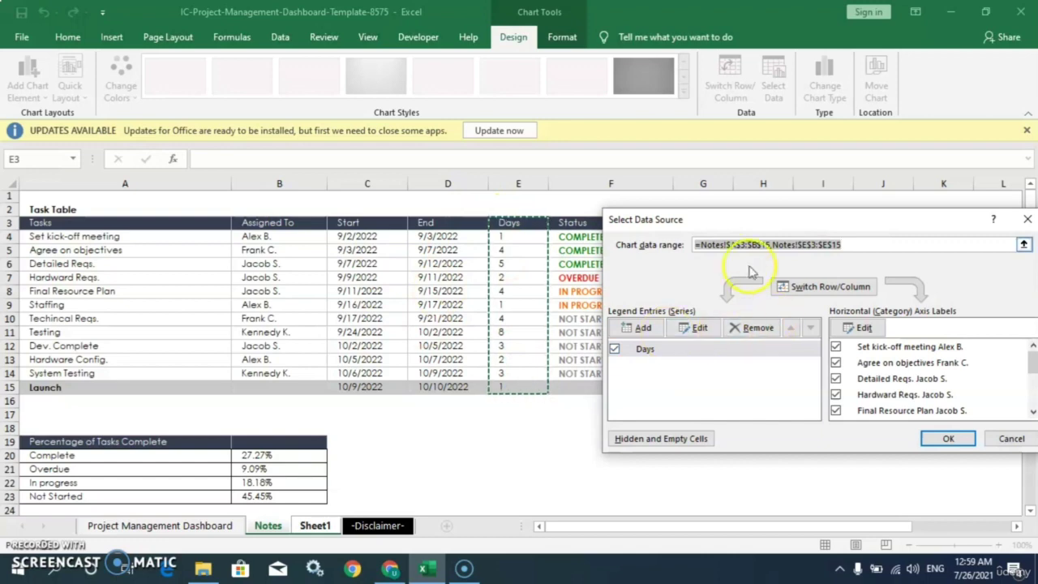
{"action": "left_click_drag", "start_coordinate": [731, 213], "coordinate": [677, 213]}
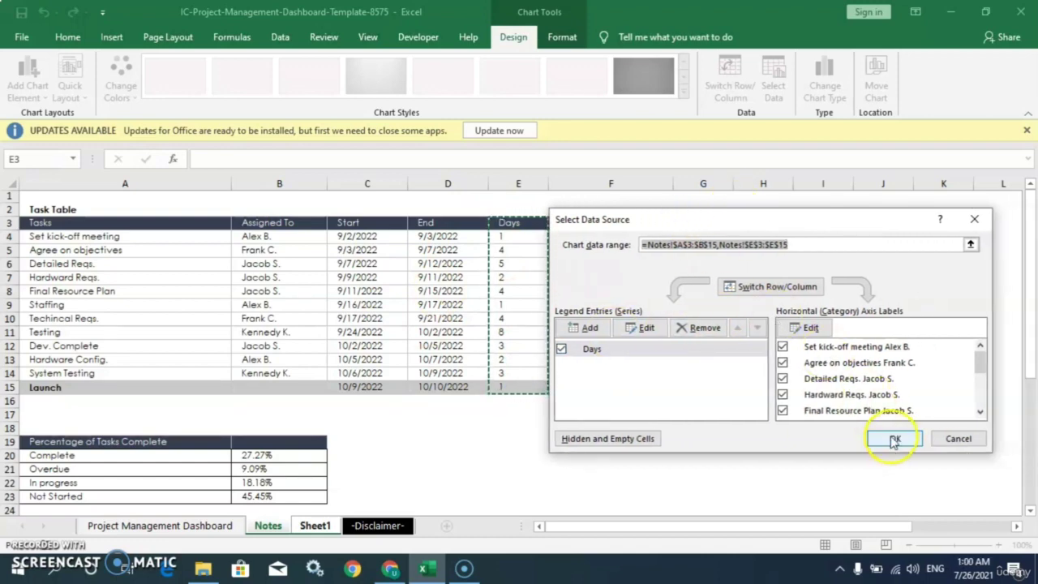
{"action": "mouse_move", "coordinate": [982, 357]}
{"action": "left_mouse_down"}
{"action": "mouse_move", "coordinate": [982, 392]}
{"action": "mouse_move", "coordinate": [982, 352]}
{"action": "left_mouse_up"}
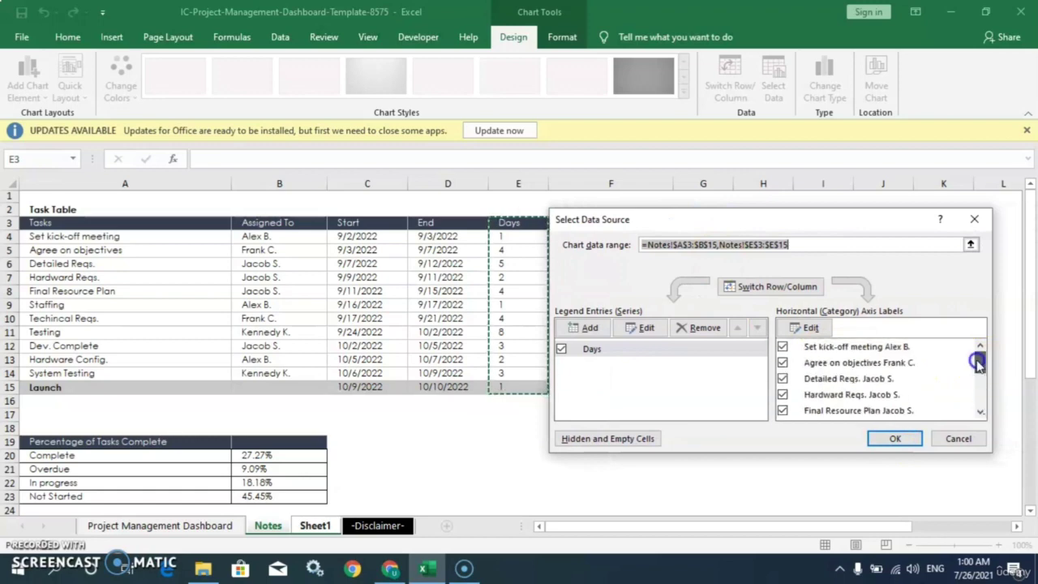
{"action": "left_click", "coordinate": [896, 439]}
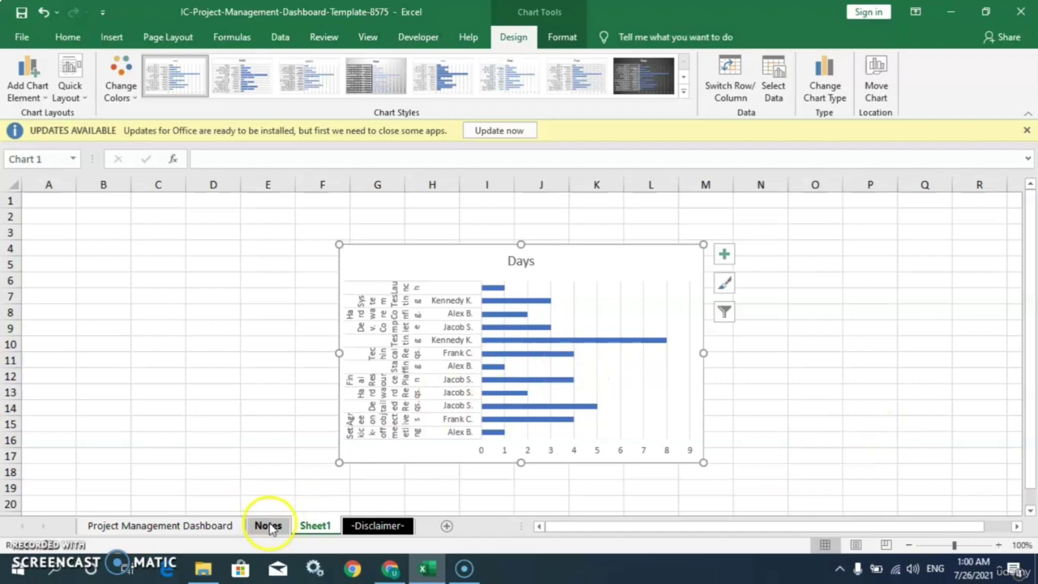
Step: Compare the new chart with the dashboard's Gantt chart and reopen the data source selection for Sheet1's chart
{"action": "left_click", "coordinate": [188, 527]}
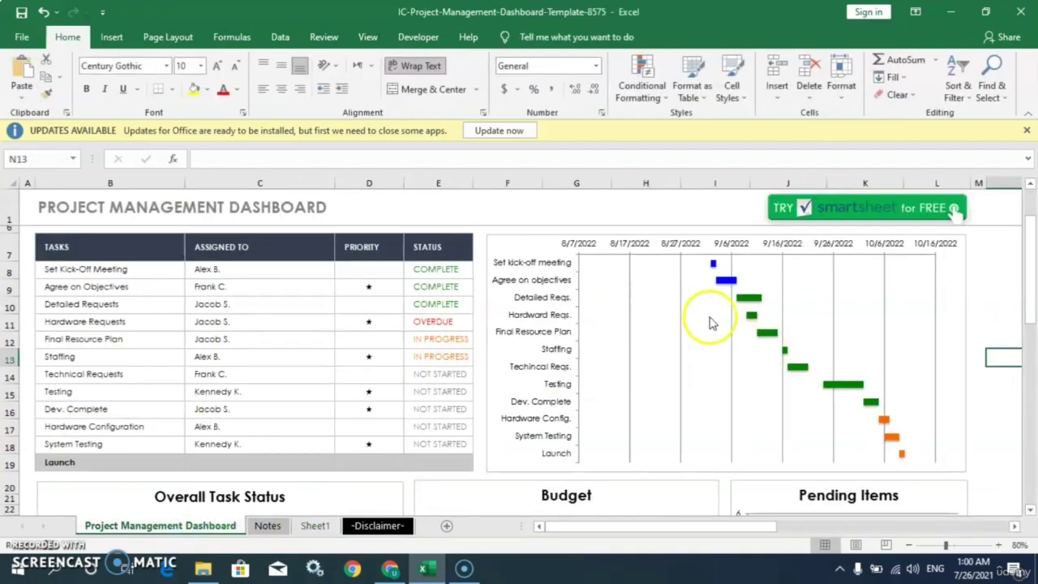
{"action": "left_click", "coordinate": [316, 526]}
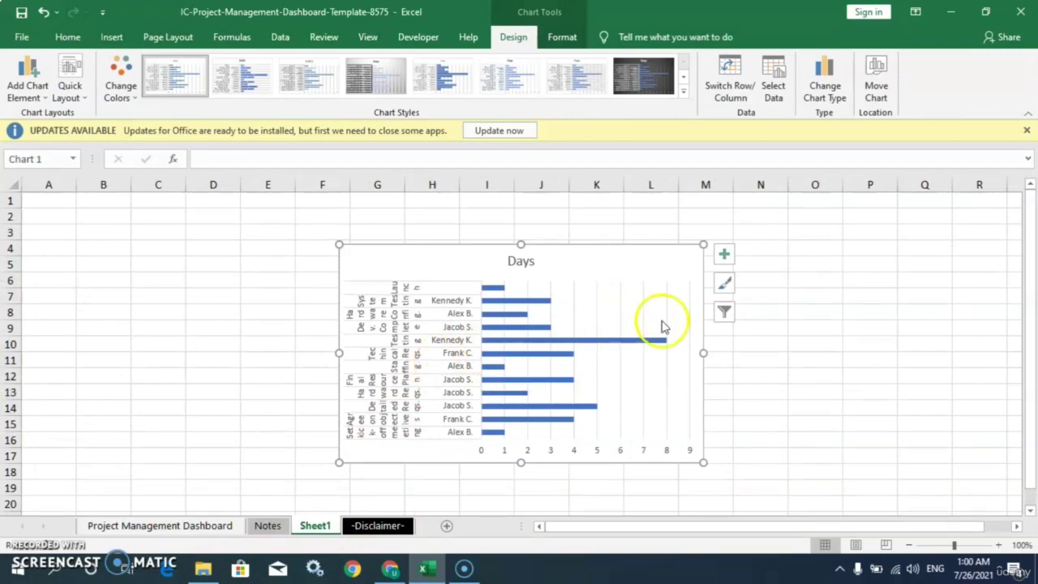
{"action": "left_click", "coordinate": [724, 315]}
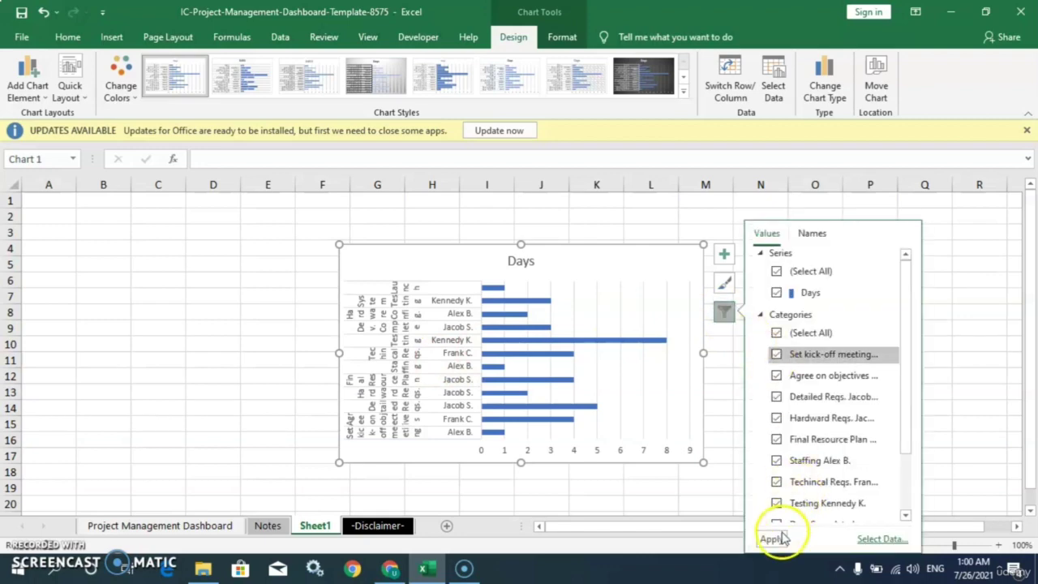
{"action": "left_click", "coordinate": [891, 540]}
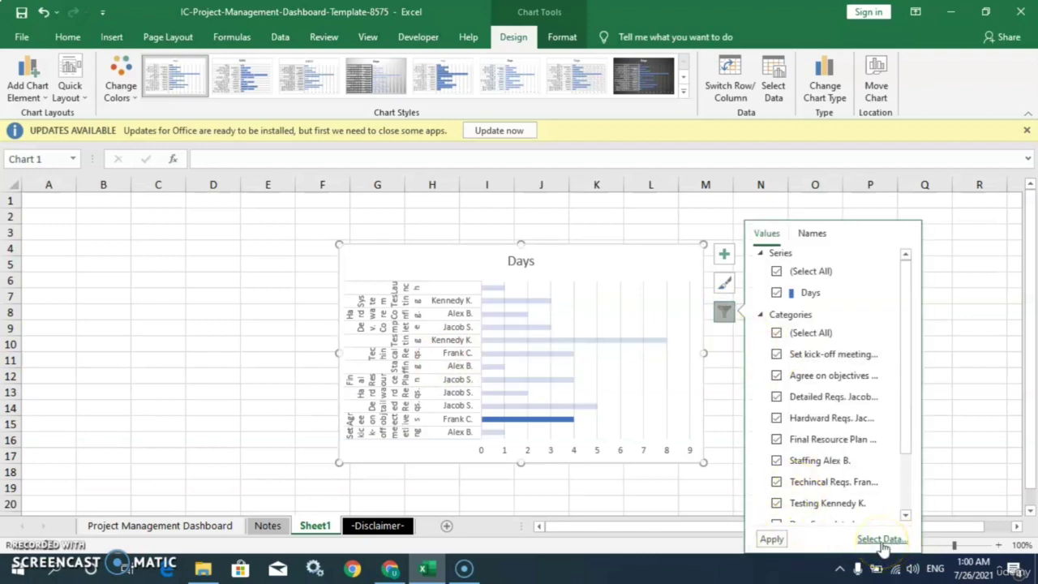
{"action": "left_click", "coordinate": [882, 540]}
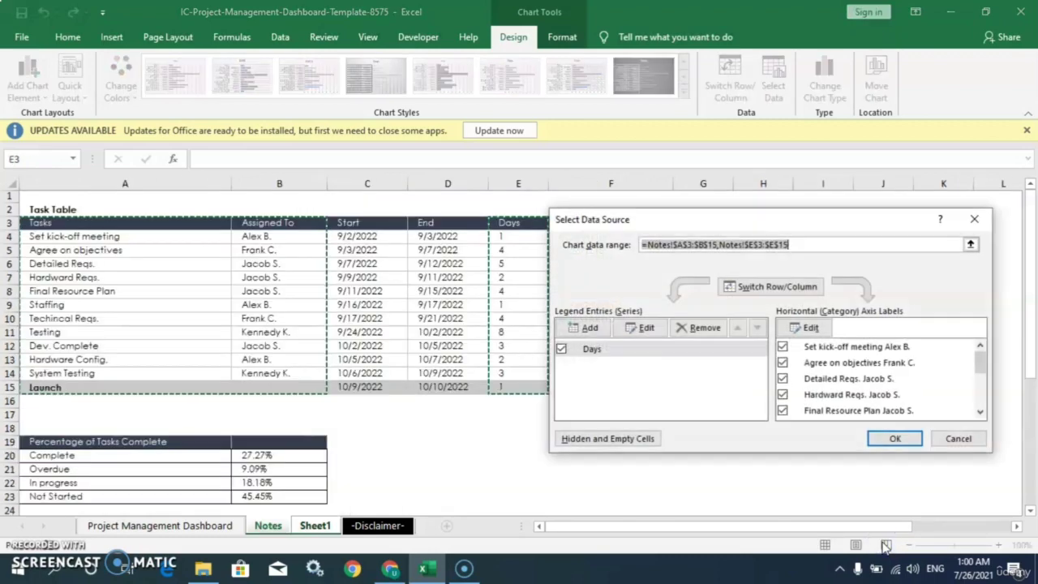
Step: Set the horizontal axis label range to =Notes!$A$3:$A$15 so only the Tasks column labels the bars, and apply it
{"action": "left_click_drag", "start_coordinate": [671, 215], "coordinate": [643, 221]}
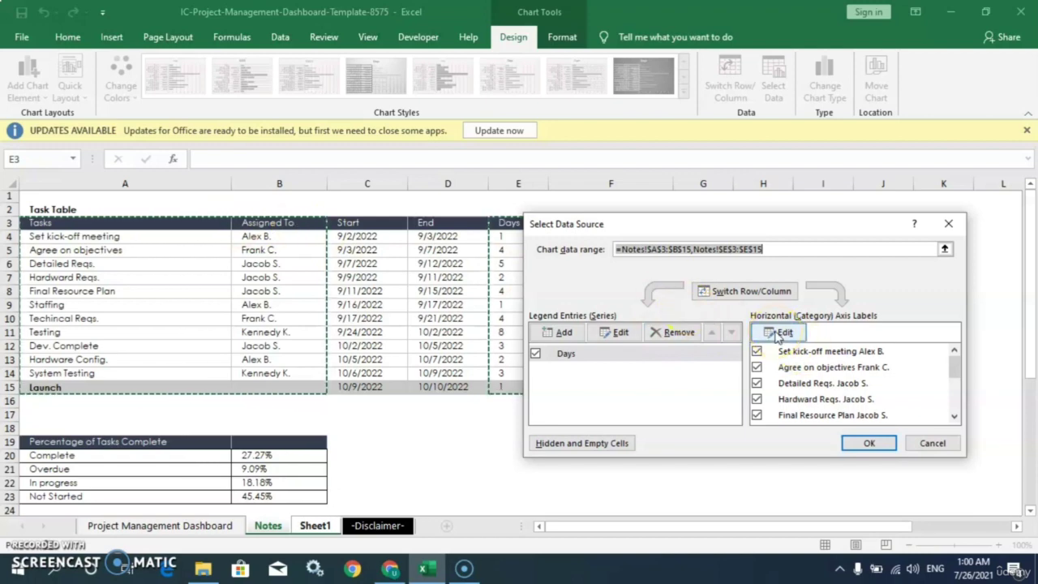
{"action": "left_click", "coordinate": [779, 333]}
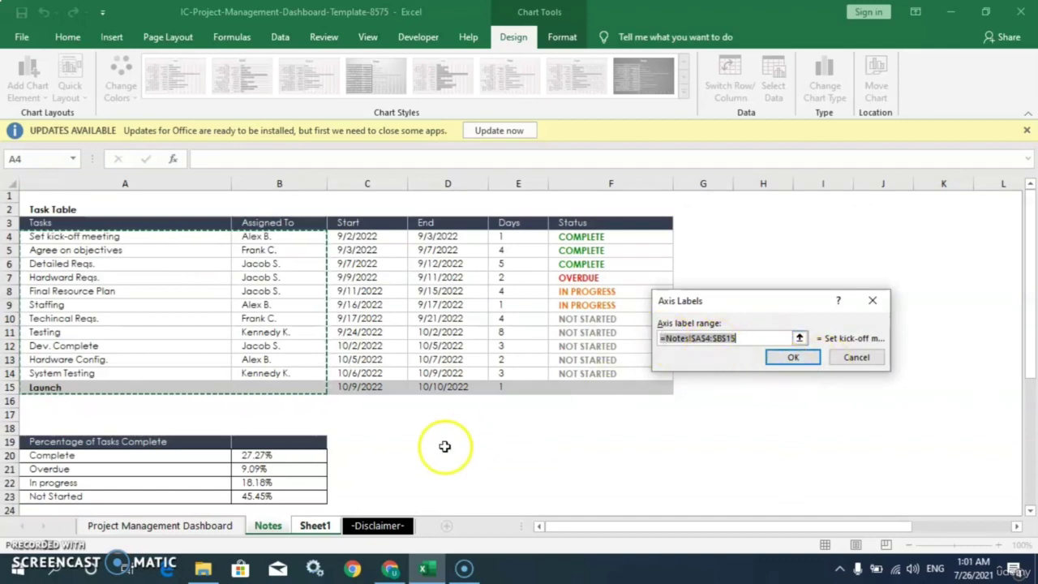
{"action": "left_click", "coordinate": [191, 527]}
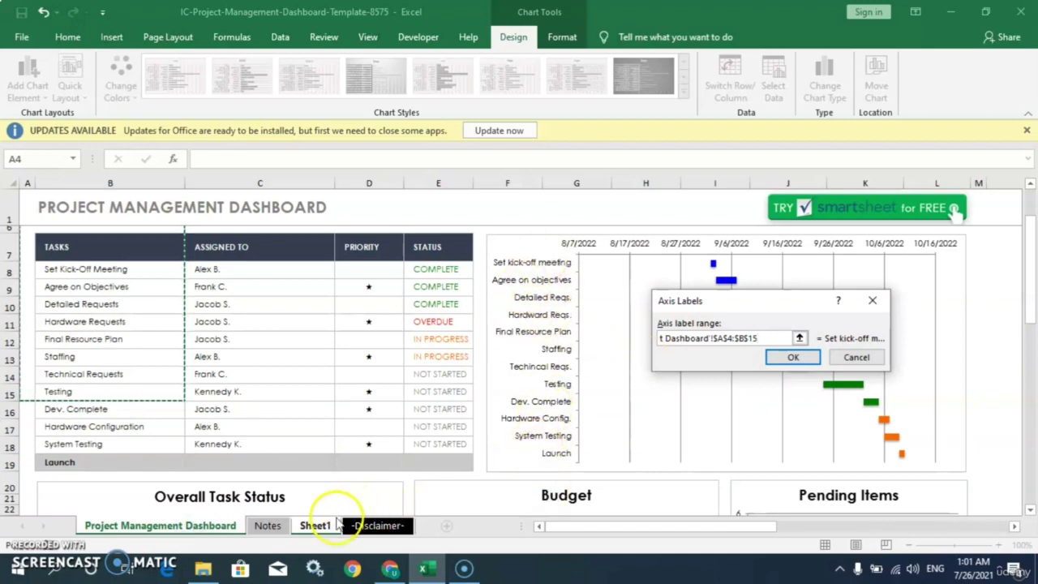
{"action": "left_click", "coordinate": [266, 527]}
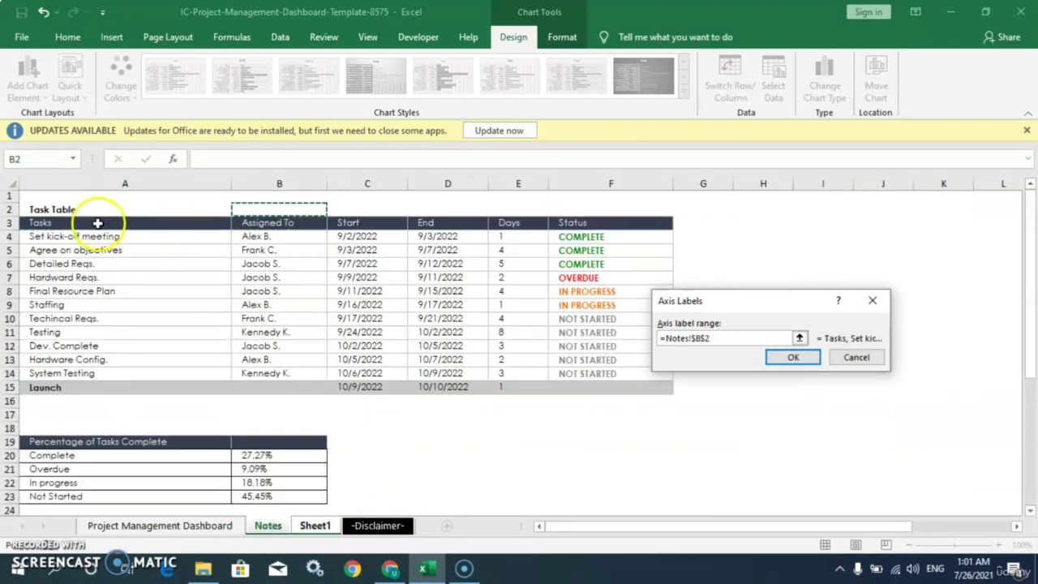
{"action": "left_click_drag", "start_coordinate": [97, 222], "coordinate": [115, 388]}
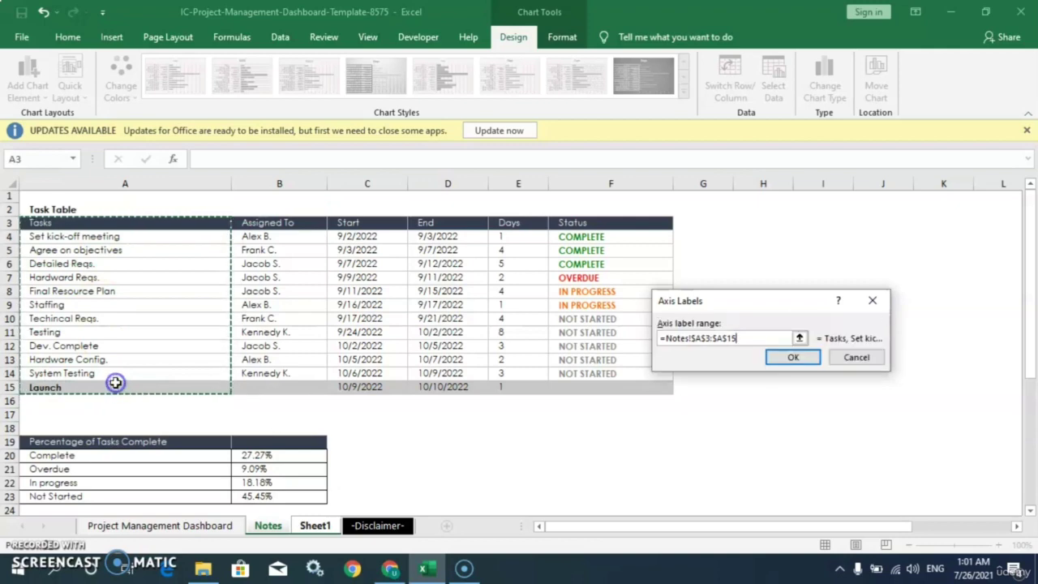
{"action": "left_click", "coordinate": [790, 359]}
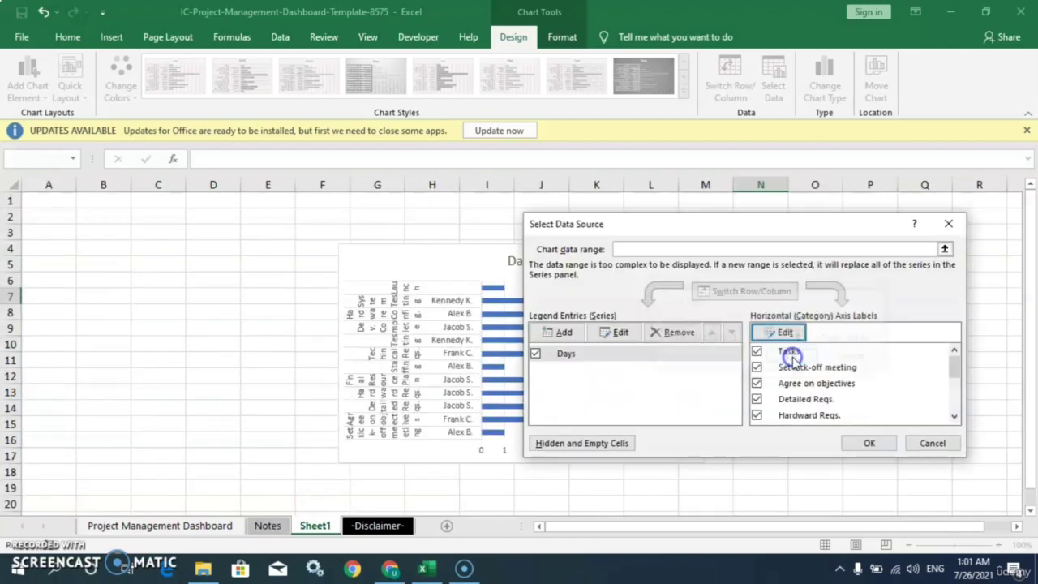
{"action": "left_click", "coordinate": [867, 442]}
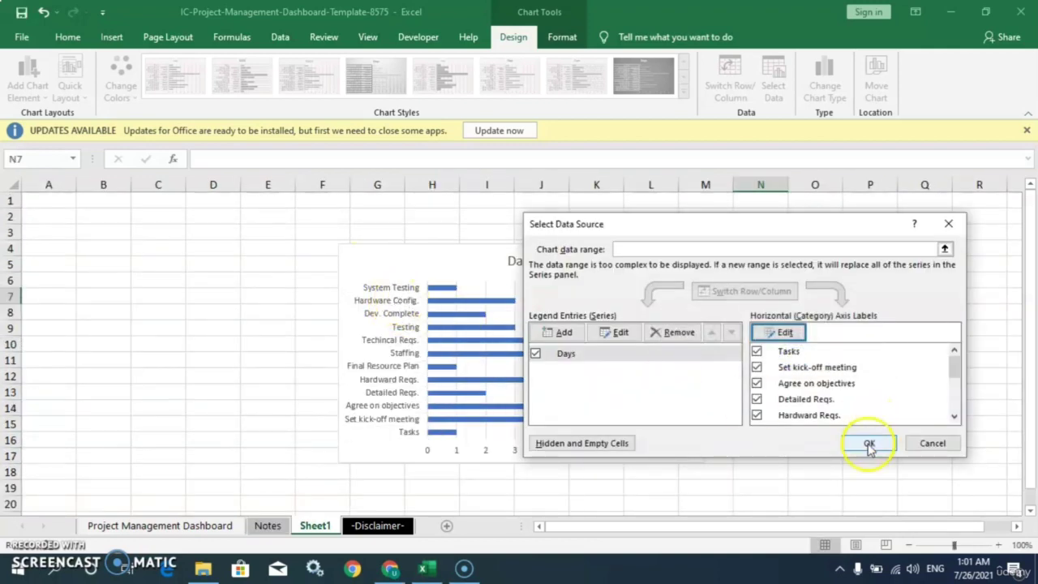
Step: Move the Days chart to about columns C to I, rows 3 to 16, and compare it with the dashboard's Gantt chart
{"action": "left_click_drag", "start_coordinate": [422, 258], "coordinate": [220, 242]}
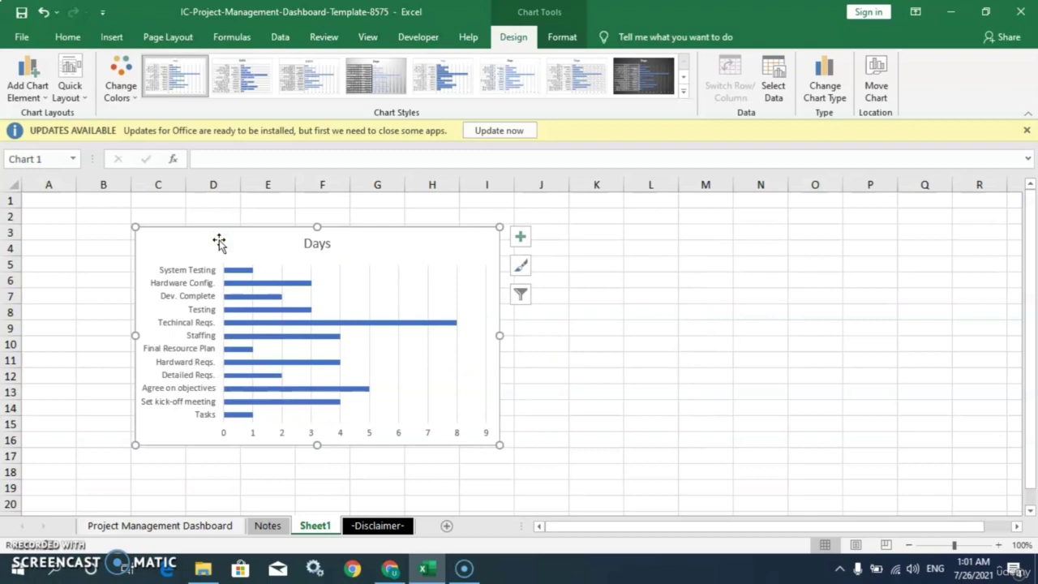
{"action": "left_click", "coordinate": [146, 528]}
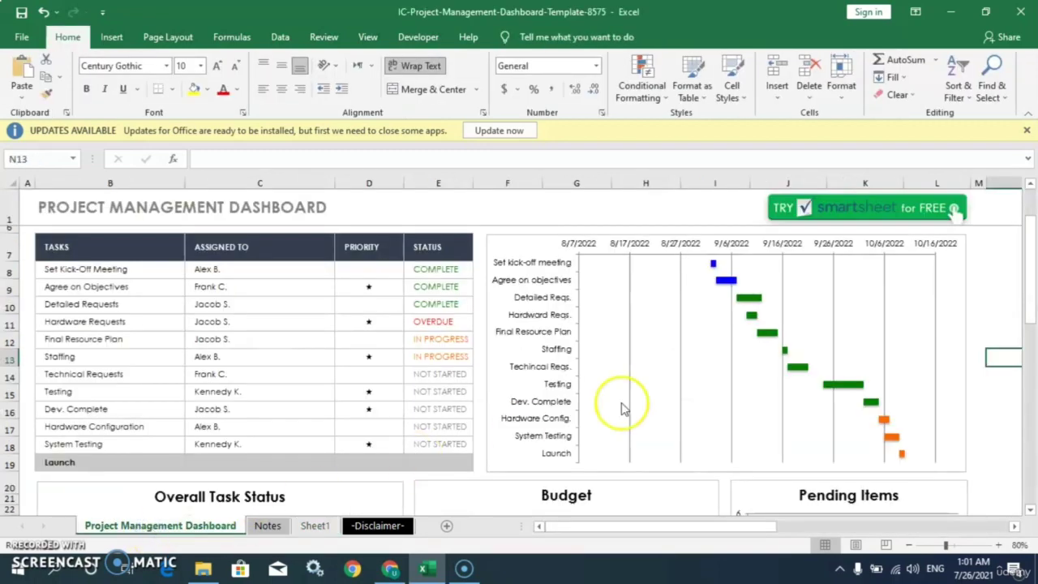
{"action": "mouse_move", "coordinate": [622, 407]}
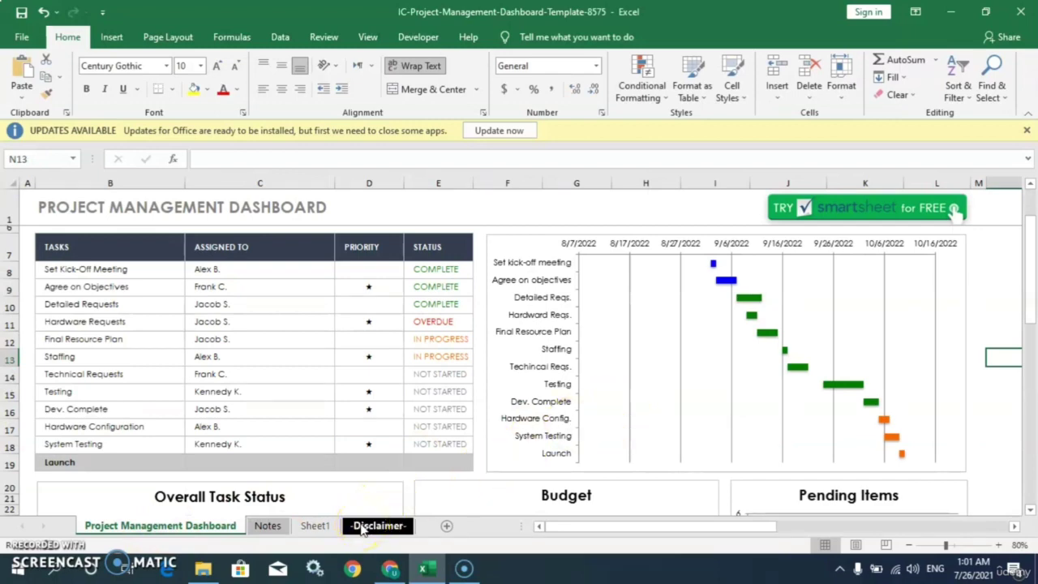
{"action": "left_click", "coordinate": [316, 526]}
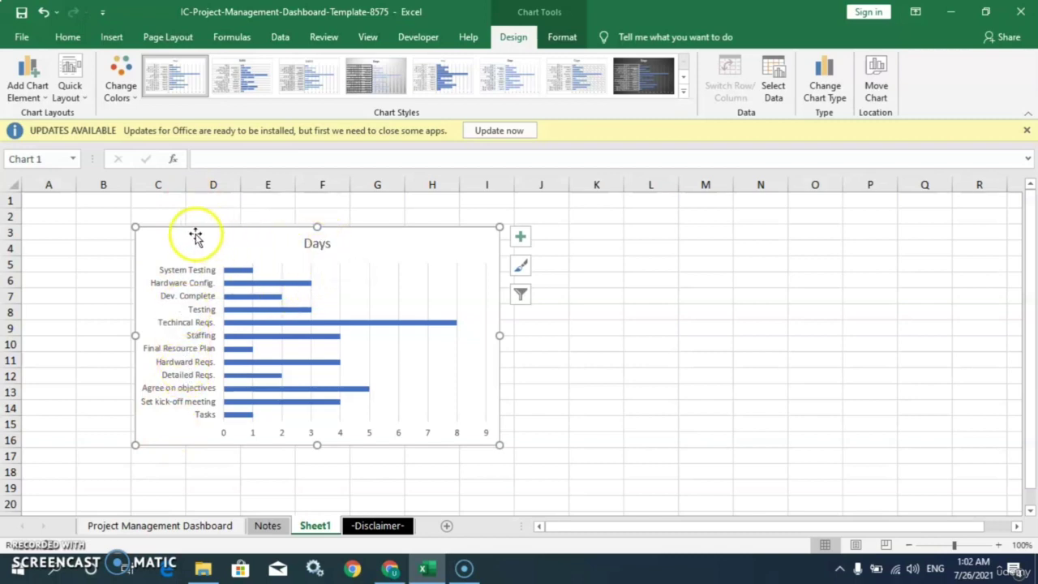
Step: Add a second series to Sheet1's chart with the name =Notes!$C$3 and the values =Notes!$C$4:$C$15
{"action": "left_click", "coordinate": [162, 526]}
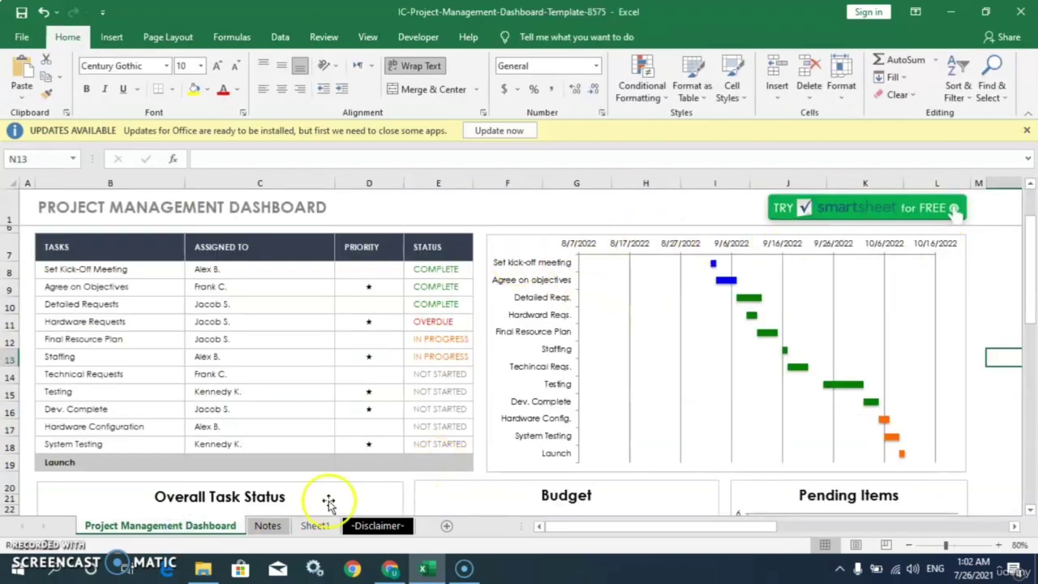
{"action": "left_click", "coordinate": [317, 526]}
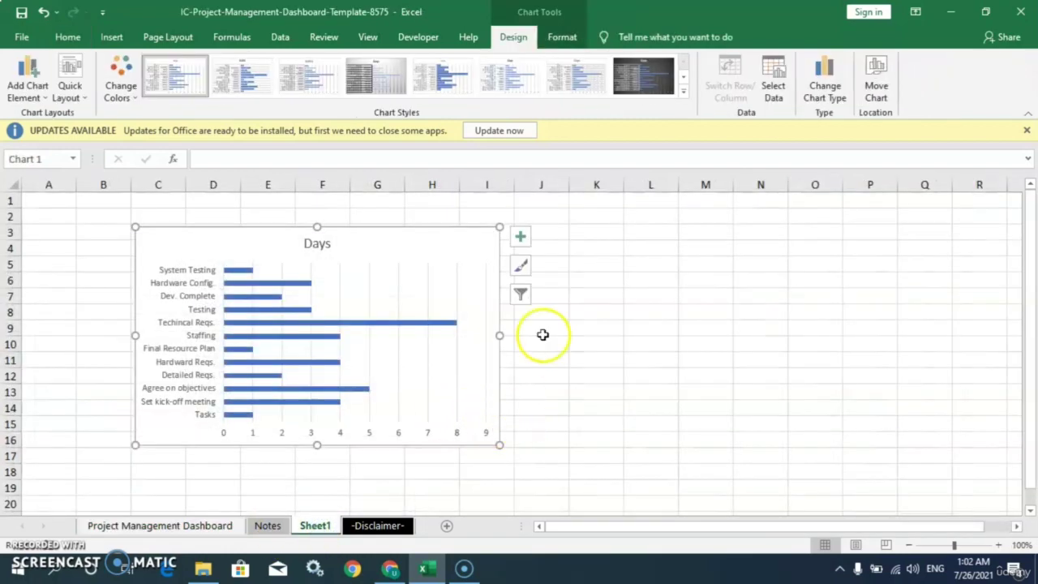
{"action": "left_click", "coordinate": [522, 293]}
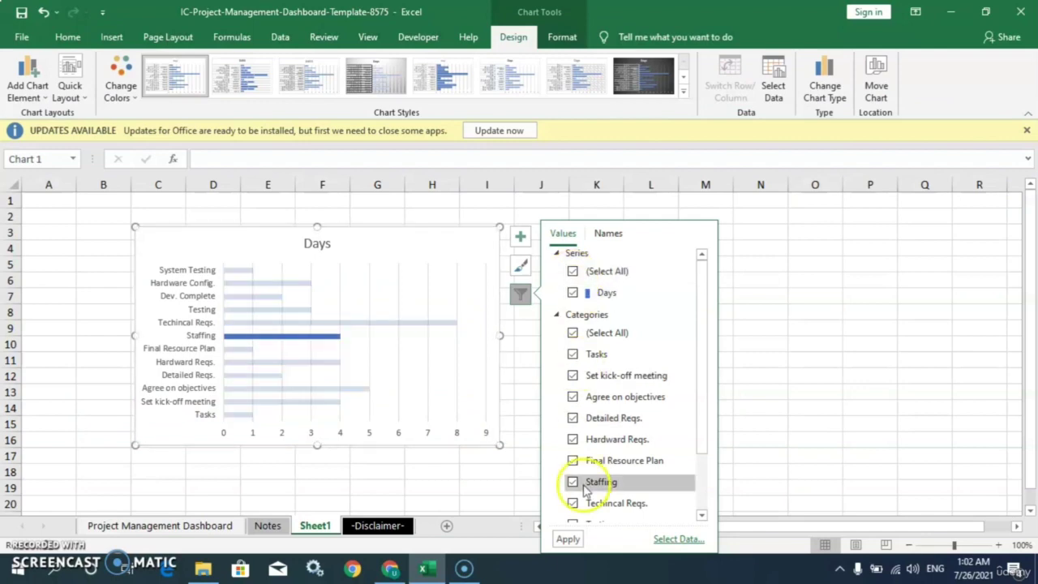
{"action": "left_click", "coordinate": [676, 538]}
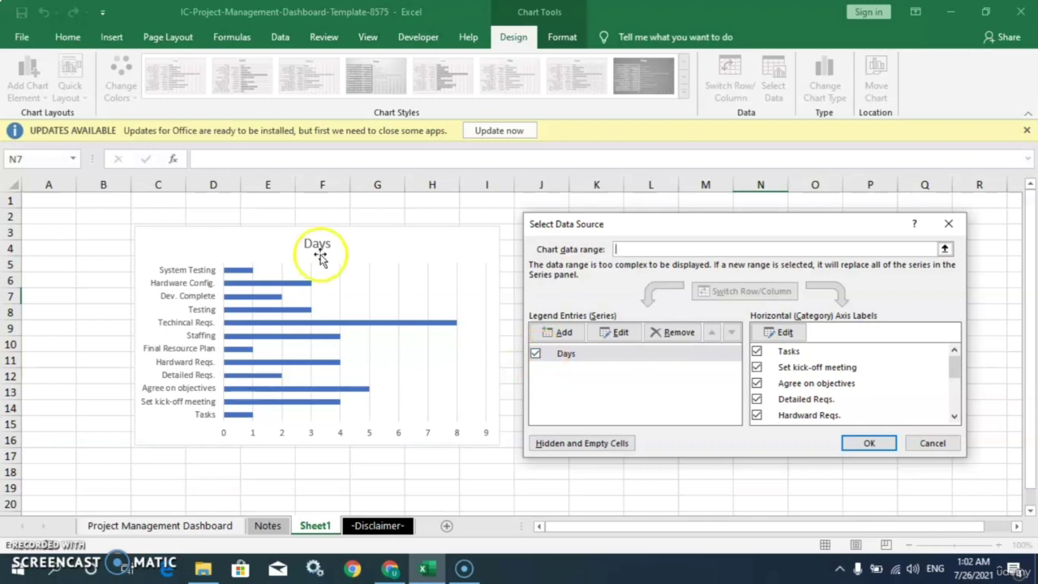
{"action": "left_click", "coordinate": [561, 334]}
{"action": "left_click", "coordinate": [663, 326]}
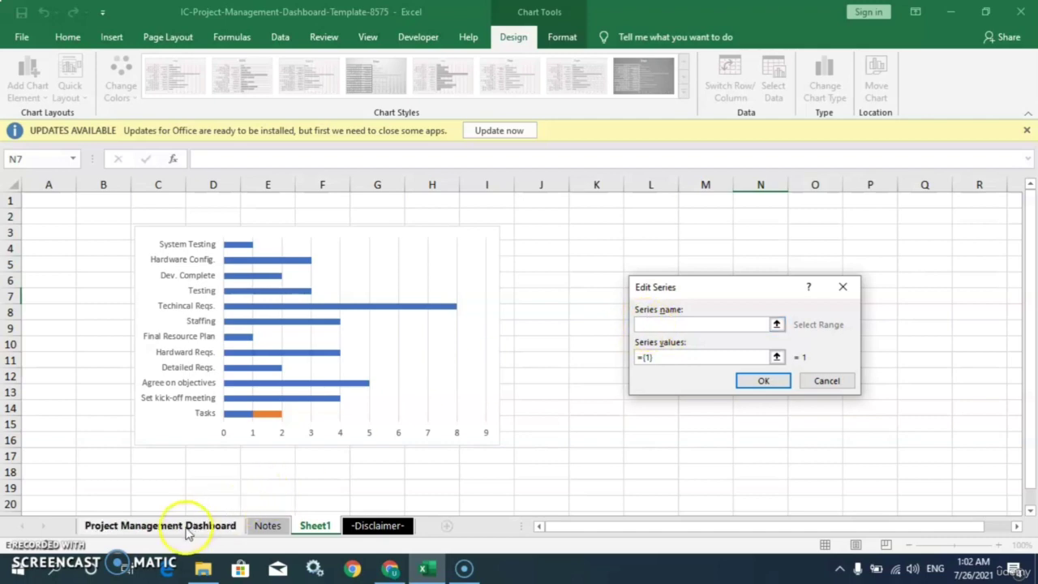
{"action": "left_click", "coordinate": [266, 525]}
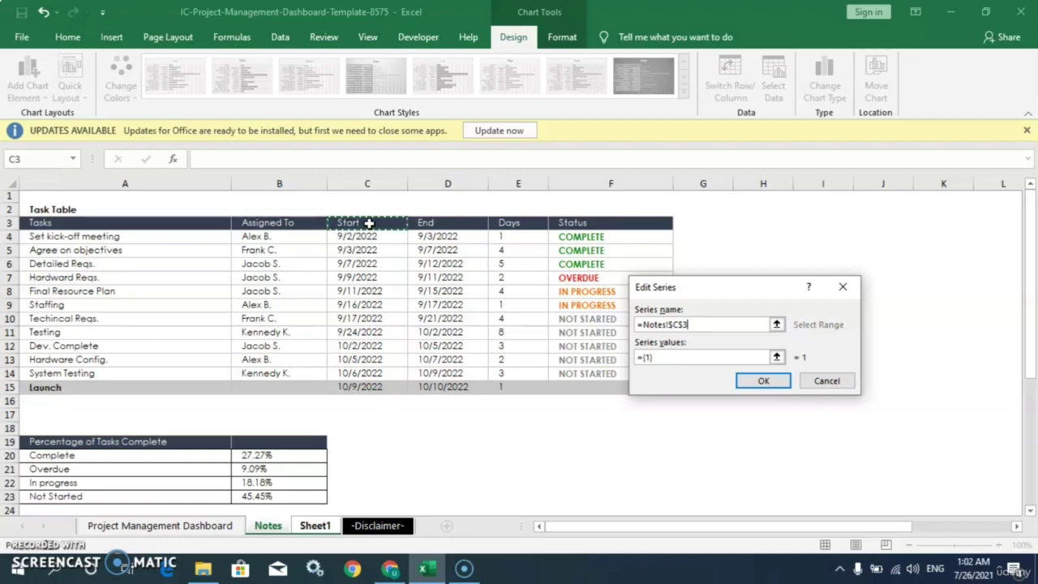
{"action": "left_click", "coordinate": [660, 357]}
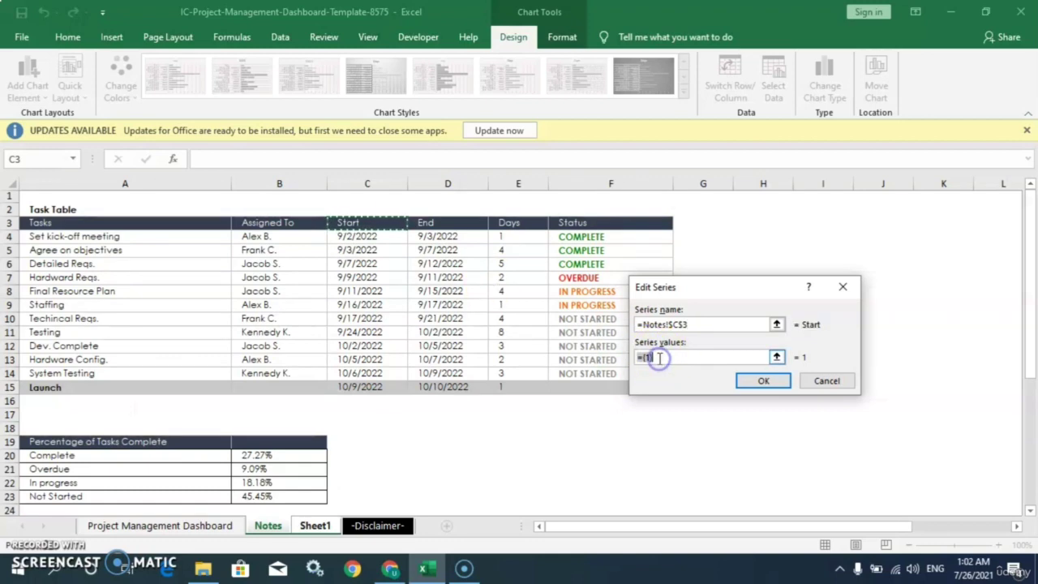
{"action": "left_click_drag", "start_coordinate": [357, 236], "coordinate": [365, 388]}
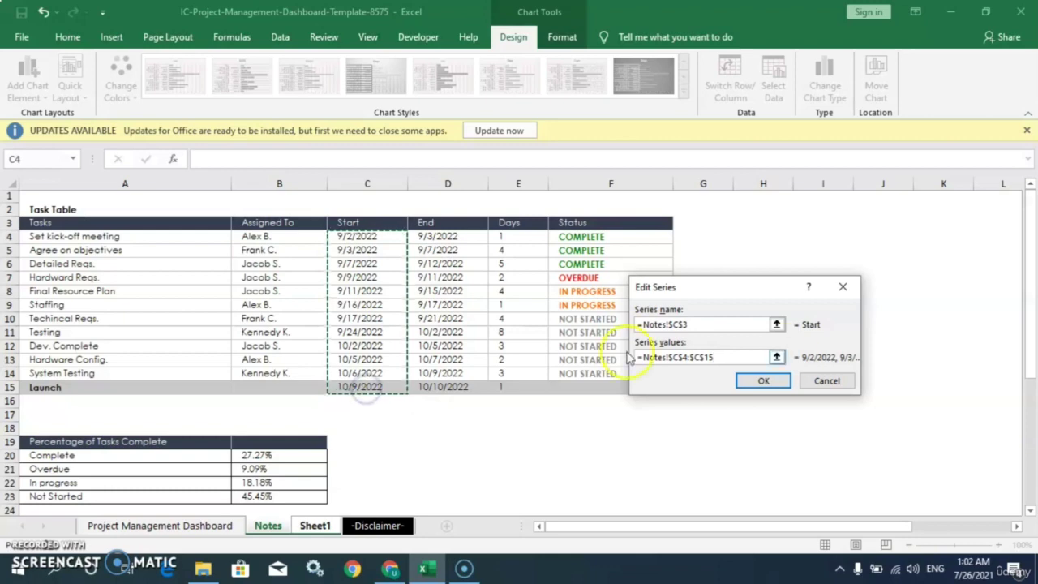
{"action": "left_click", "coordinate": [763, 380]}
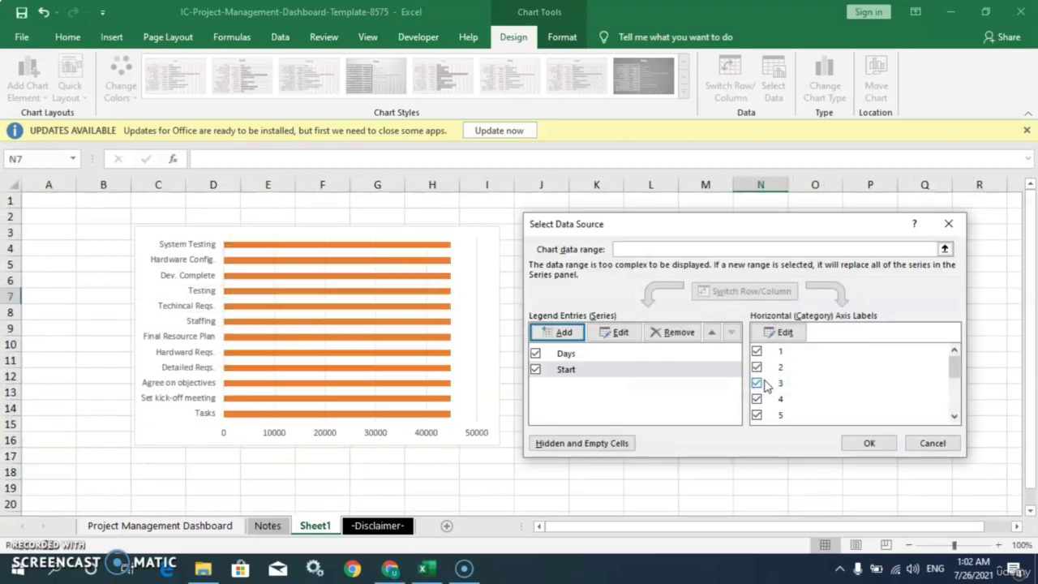
Step: Place the Start series before Days, apply the data source, and move the chart to about columns F to L, rows 3 to 16
{"action": "left_click", "coordinate": [539, 375]}
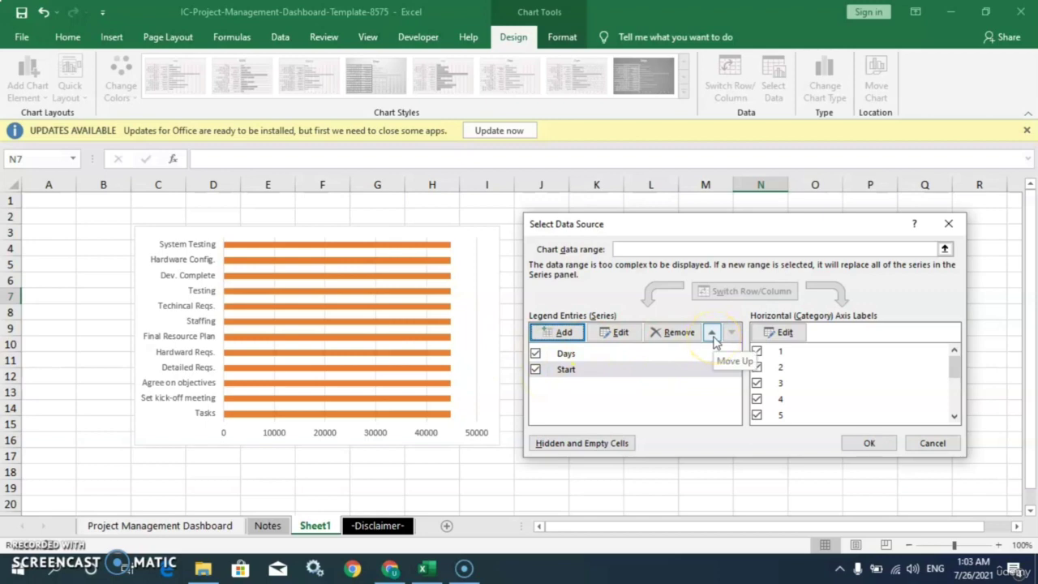
{"action": "left_click", "coordinate": [712, 335]}
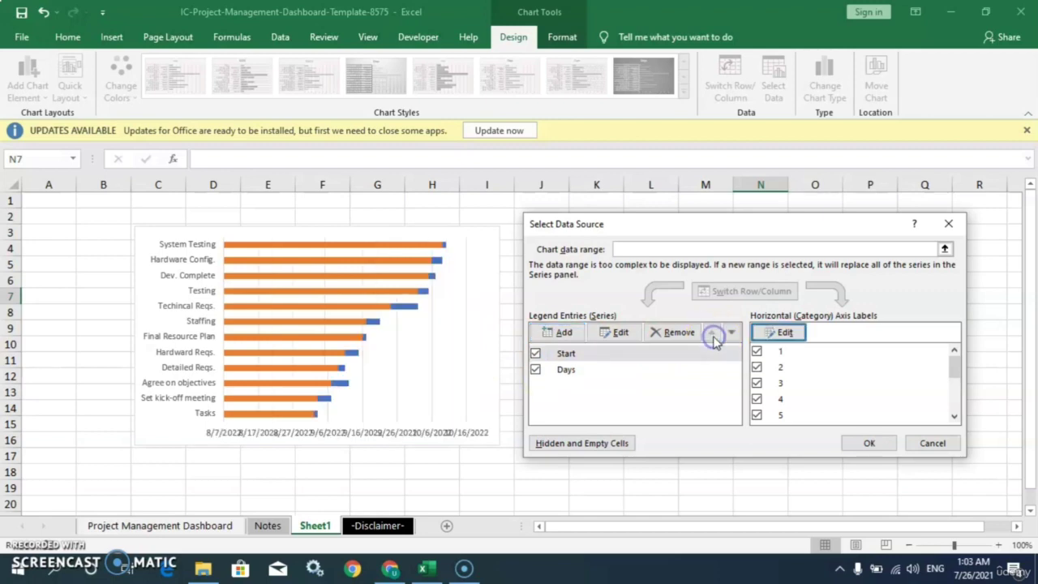
{"action": "left_click", "coordinate": [887, 451]}
{"action": "left_click_drag", "start_coordinate": [201, 235], "coordinate": [354, 240]}
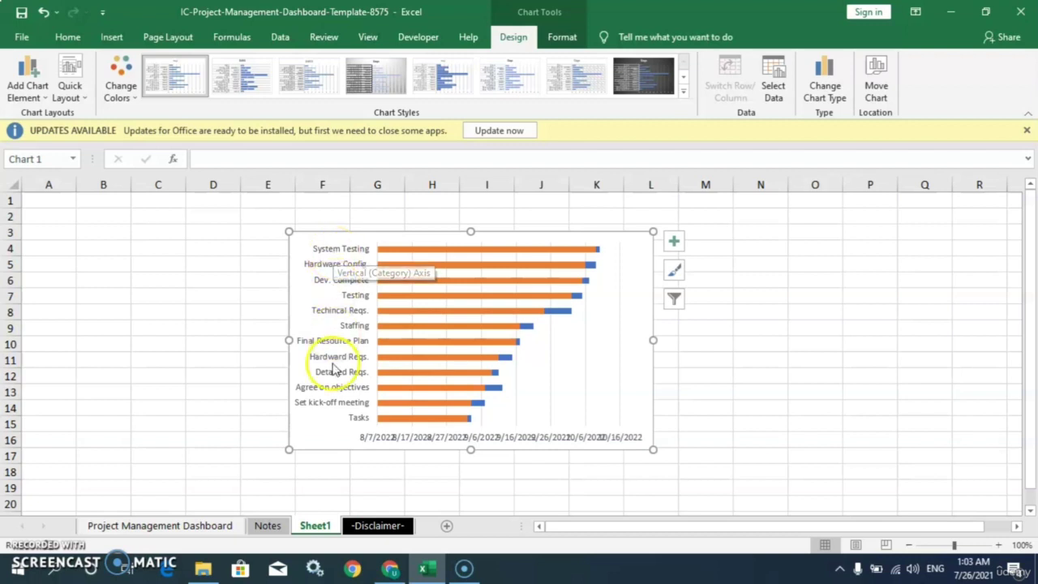
Step: Set the chart's vertical category axis to show its categories in reverse order and close the axis formatting
{"action": "right_click", "coordinate": [336, 316]}
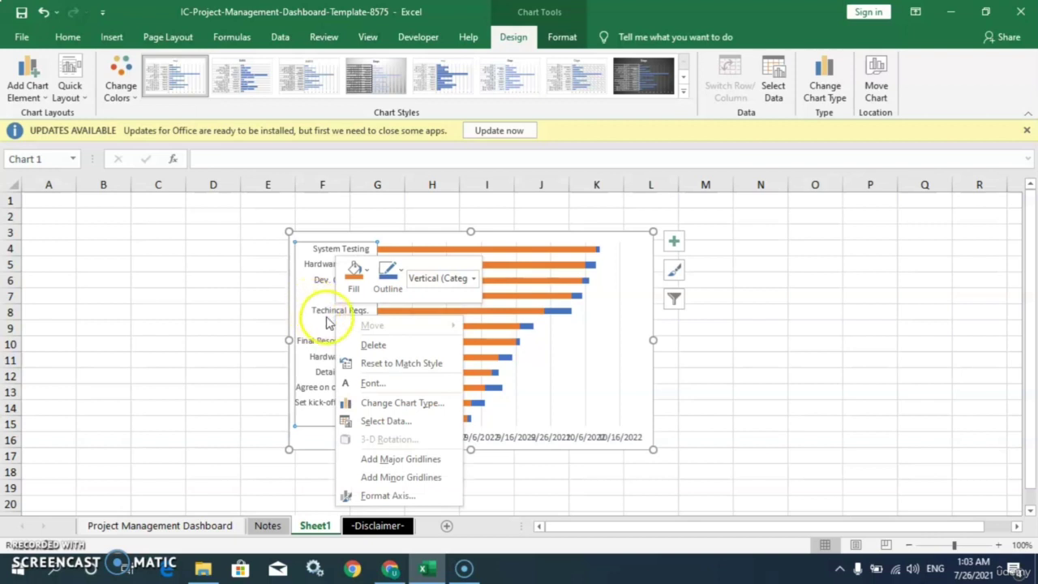
{"action": "left_click", "coordinate": [322, 314]}
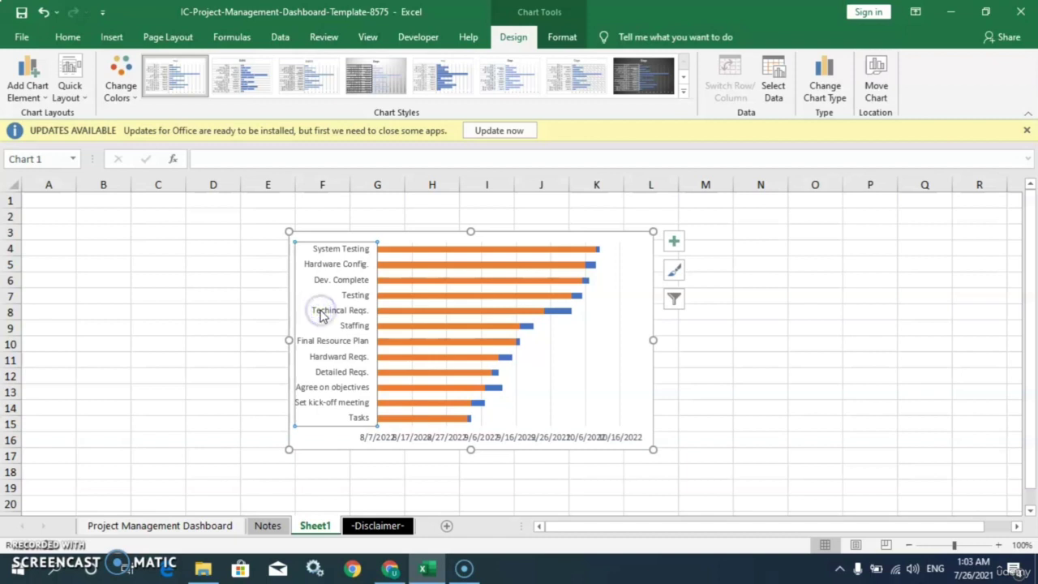
{"action": "double_click", "coordinate": [321, 313]}
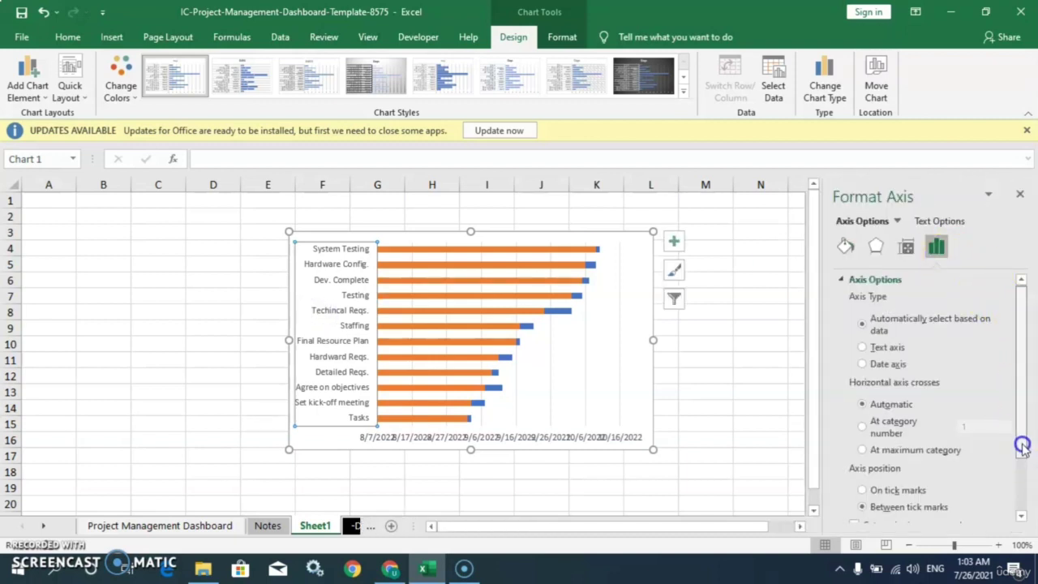
{"action": "left_click_drag", "start_coordinate": [1019, 445], "coordinate": [1022, 514]}
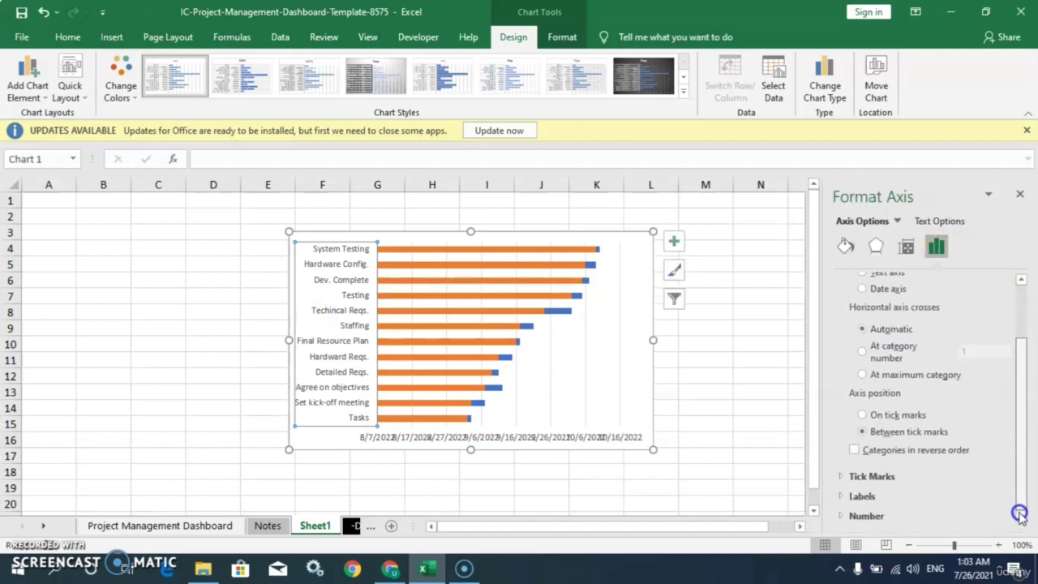
{"action": "left_click", "coordinate": [855, 451]}
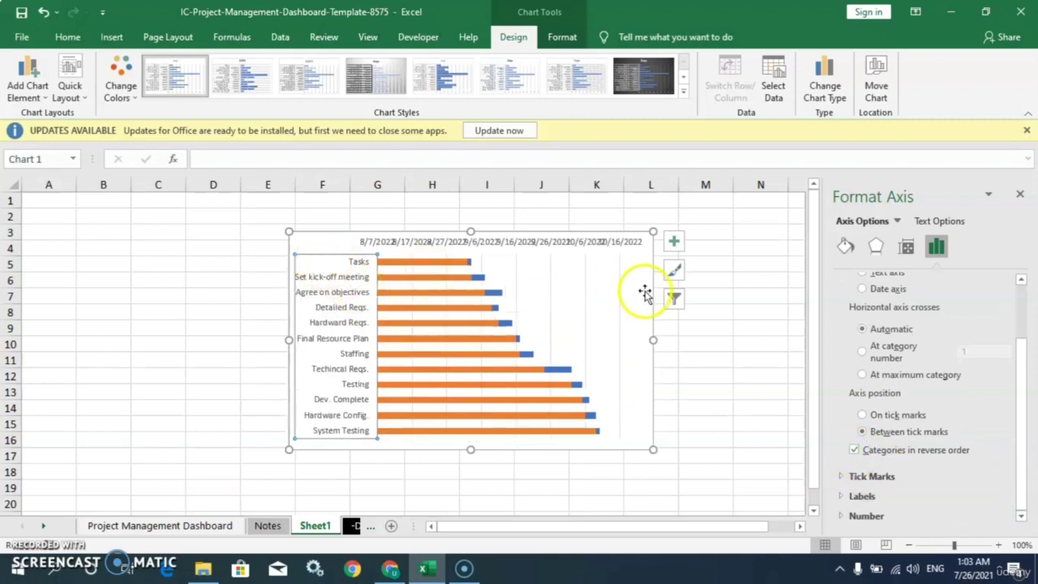
{"action": "left_click", "coordinate": [1021, 197]}
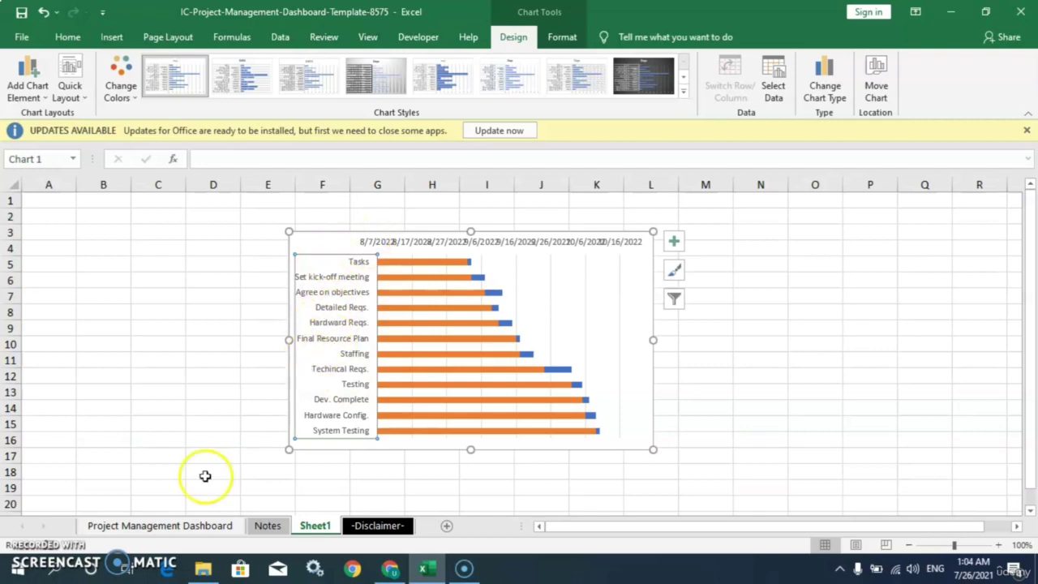
Step: Check the Notes task table, then filter the Tasks category out of Sheet1's chart and apply the filter
{"action": "left_click", "coordinate": [261, 529]}
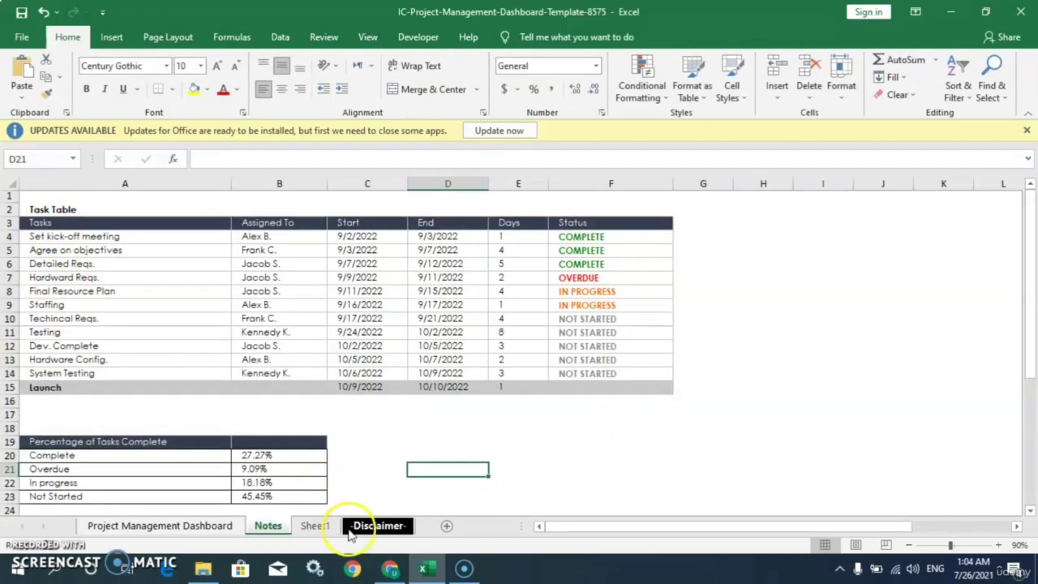
{"action": "left_click", "coordinate": [317, 526]}
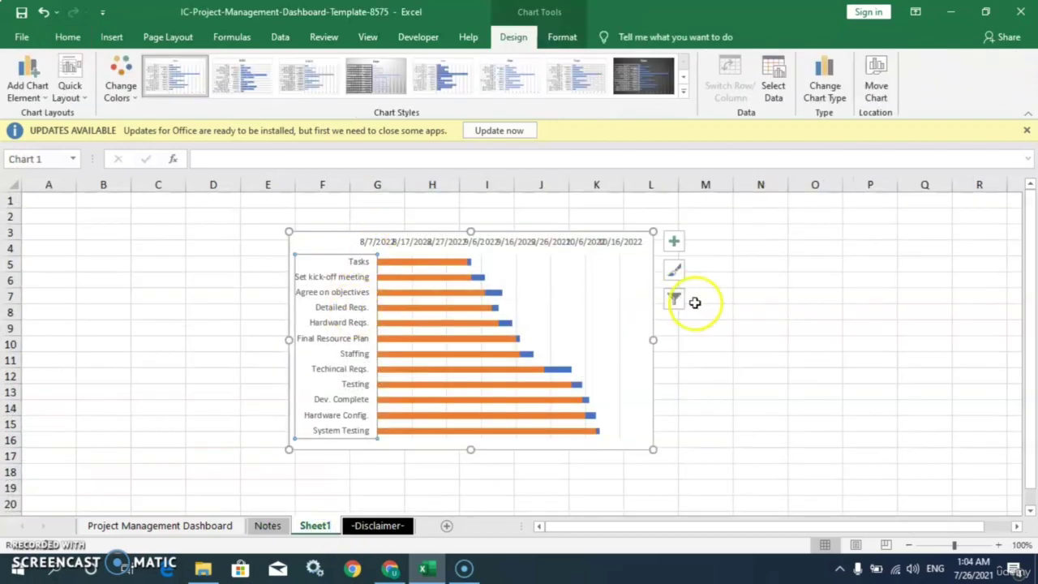
{"action": "left_click", "coordinate": [675, 305]}
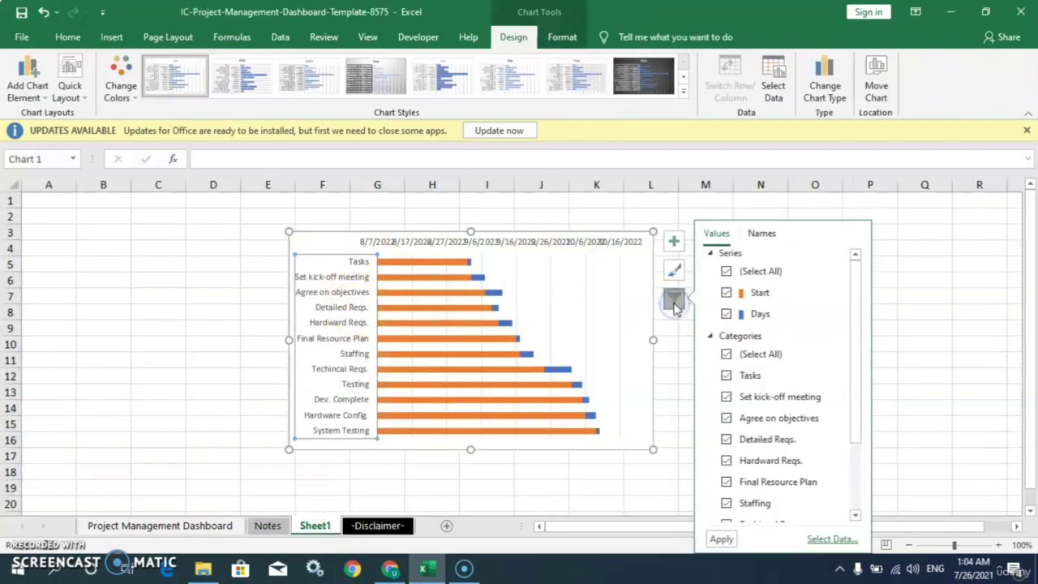
{"action": "left_click", "coordinate": [726, 376]}
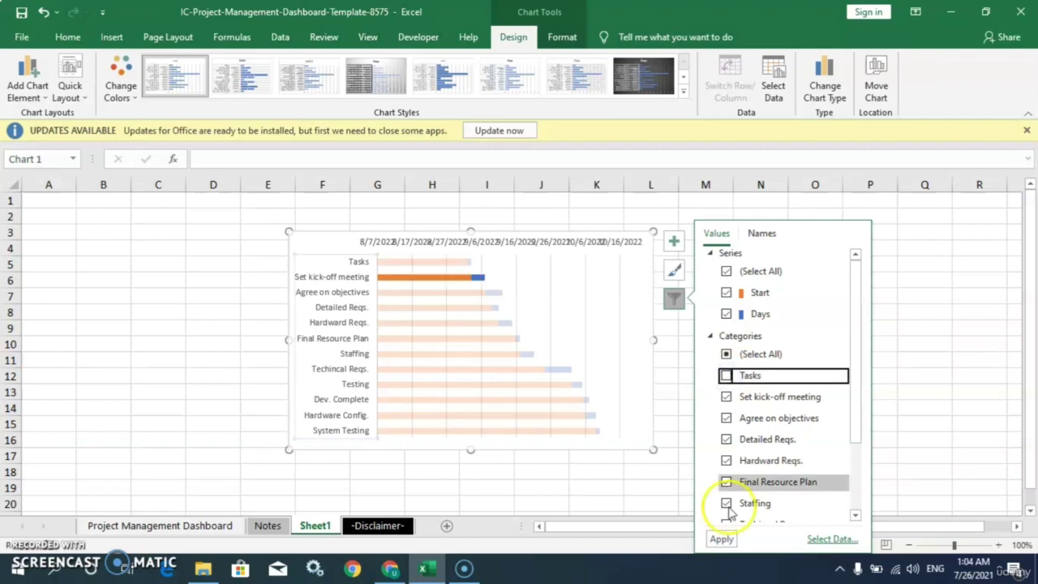
{"action": "left_click", "coordinate": [721, 539]}
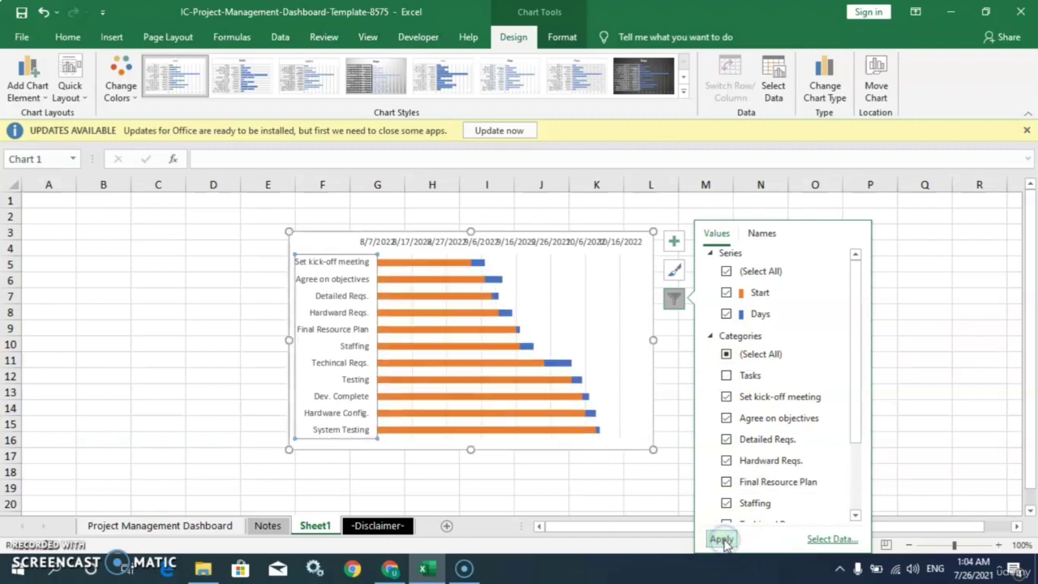
{"action": "left_click", "coordinate": [555, 507]}
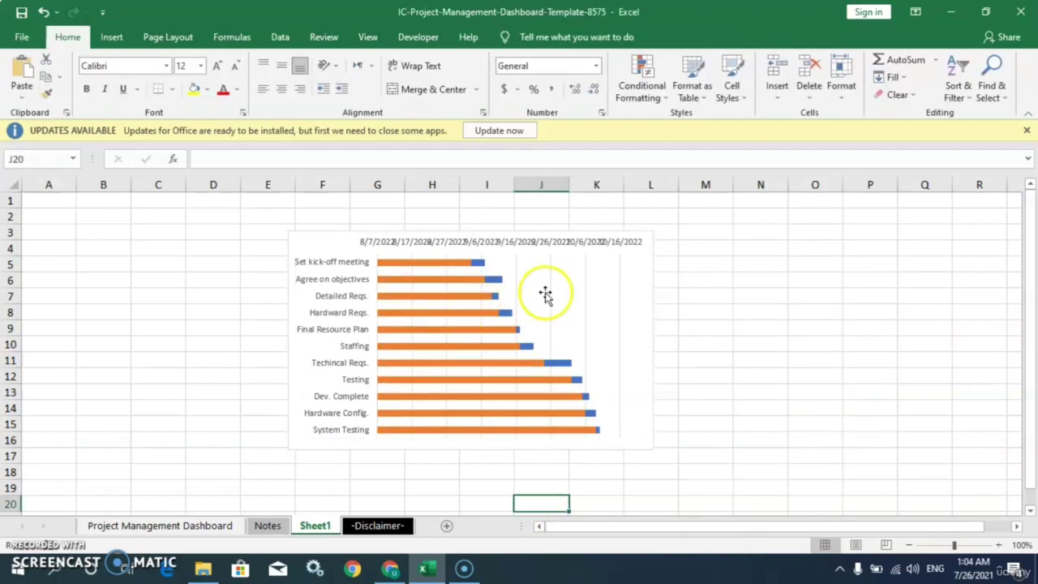
{"action": "left_click", "coordinate": [545, 294]}
{"action": "left_click", "coordinate": [751, 325]}
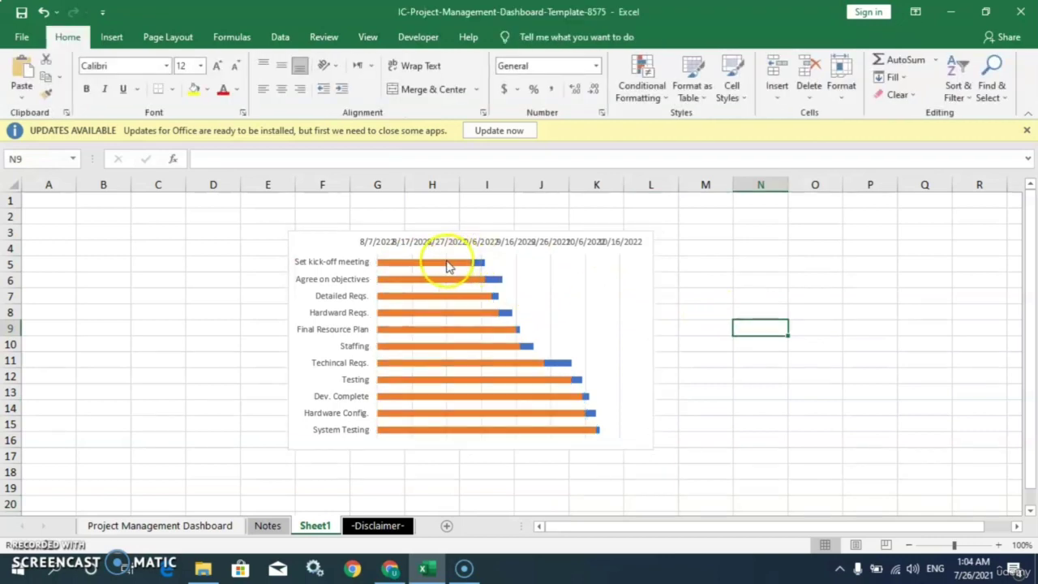
Step: Set the Start series bars to No Fill and No Outline so only the Days bars show
{"action": "left_click", "coordinate": [448, 266]}
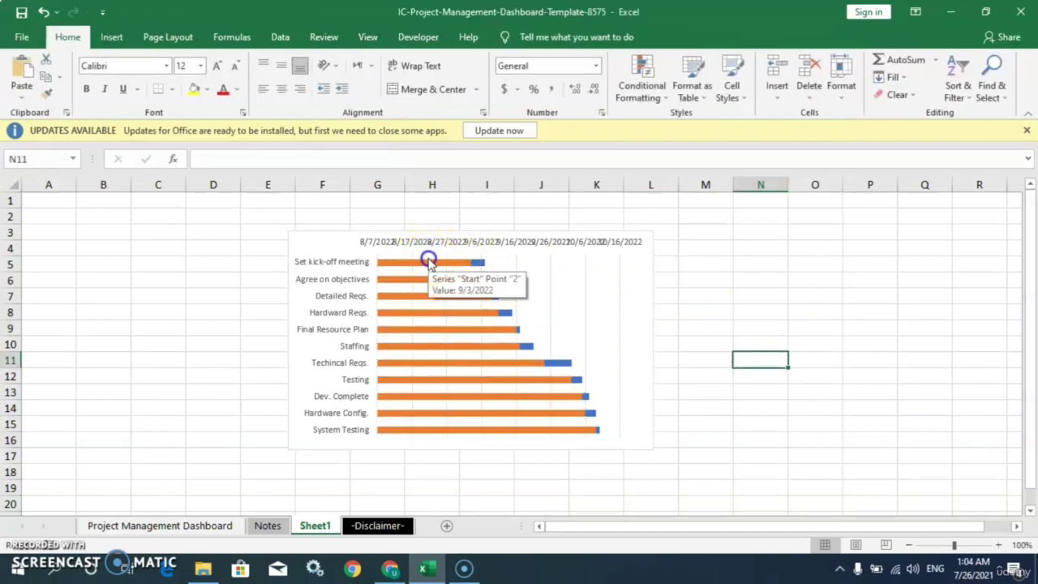
{"action": "left_click", "coordinate": [428, 262]}
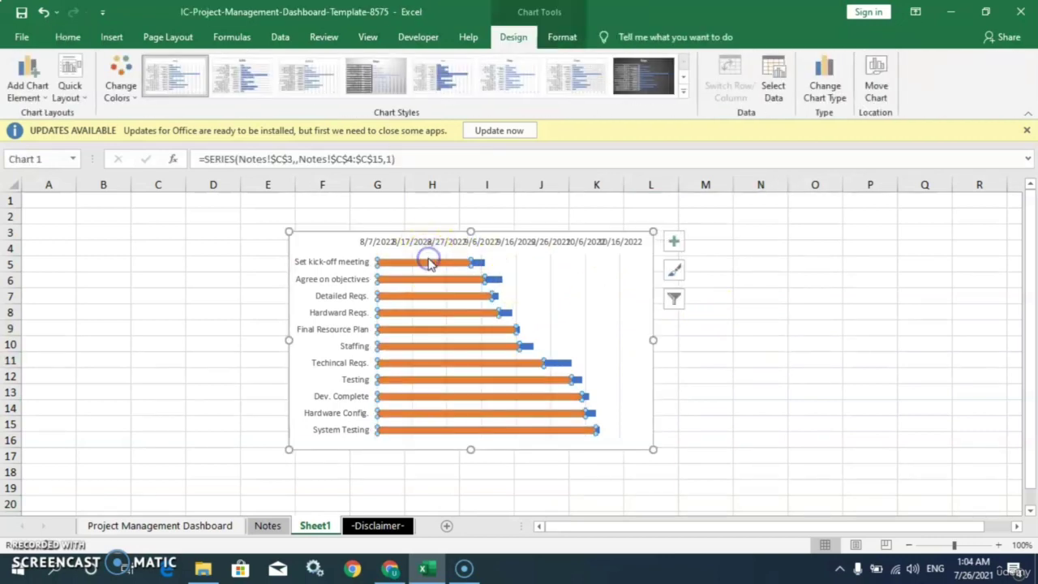
{"action": "right_click", "coordinate": [430, 264]}
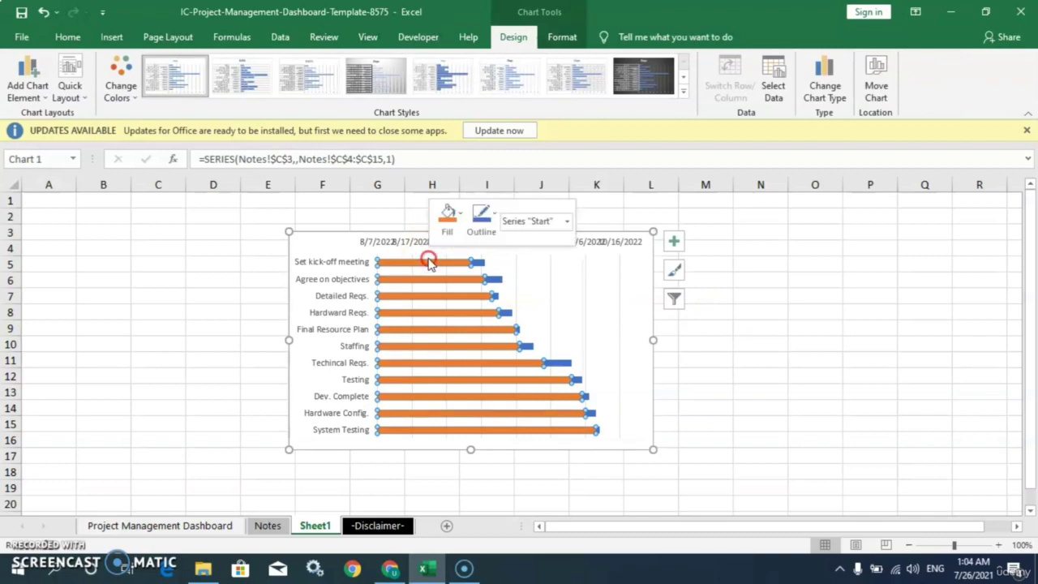
{"action": "left_click", "coordinate": [460, 215]}
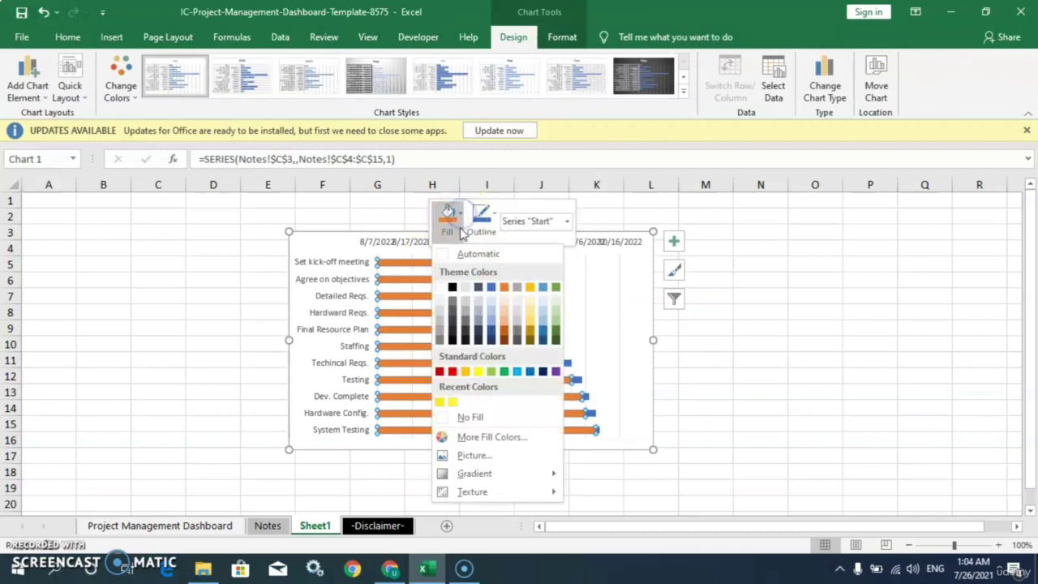
{"action": "left_click", "coordinate": [446, 418]}
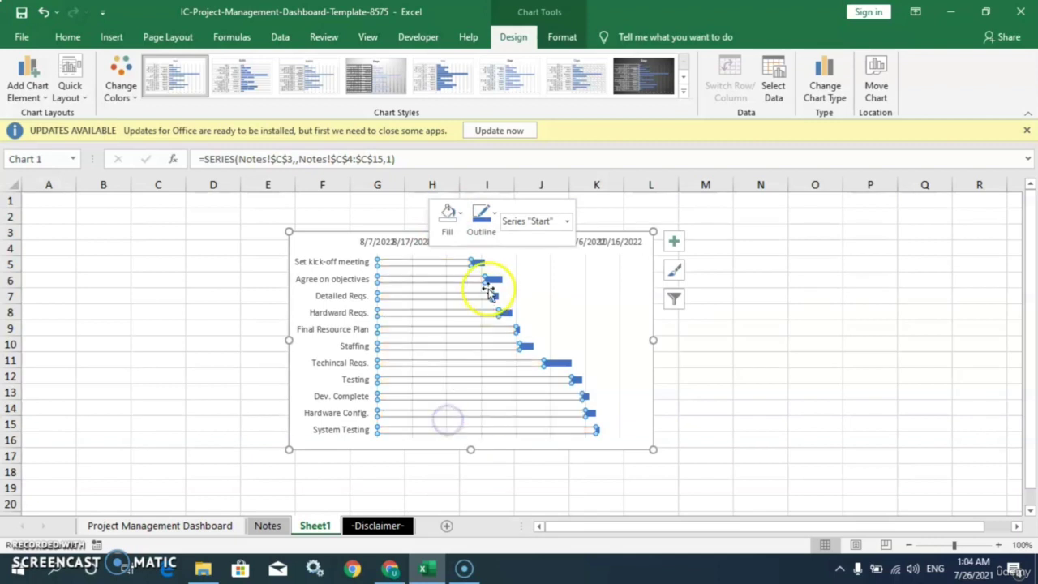
{"action": "left_click", "coordinate": [480, 218]}
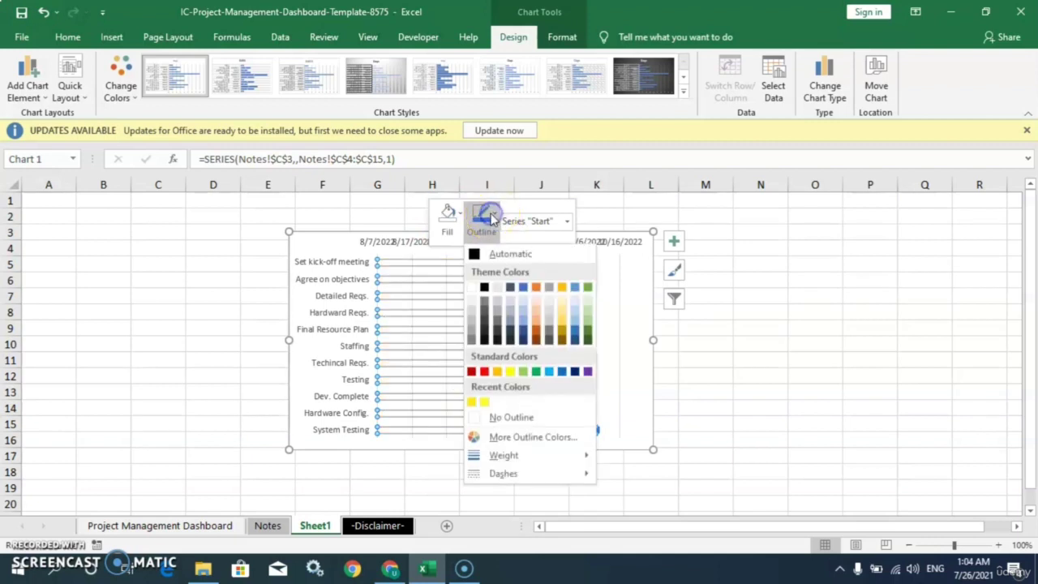
{"action": "left_click", "coordinate": [477, 418]}
{"action": "left_click", "coordinate": [616, 314]}
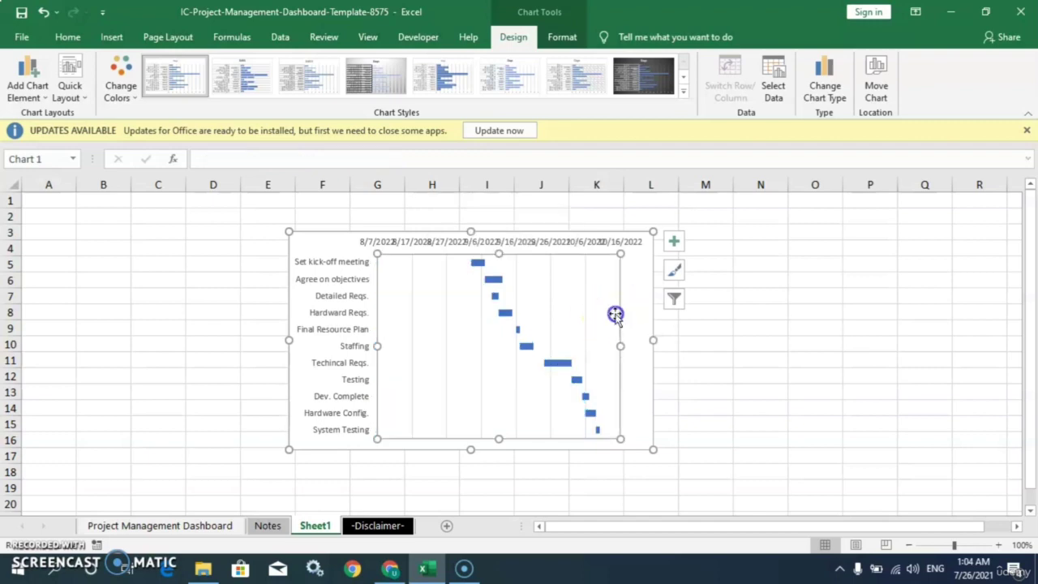
{"action": "left_click", "coordinate": [701, 329]}
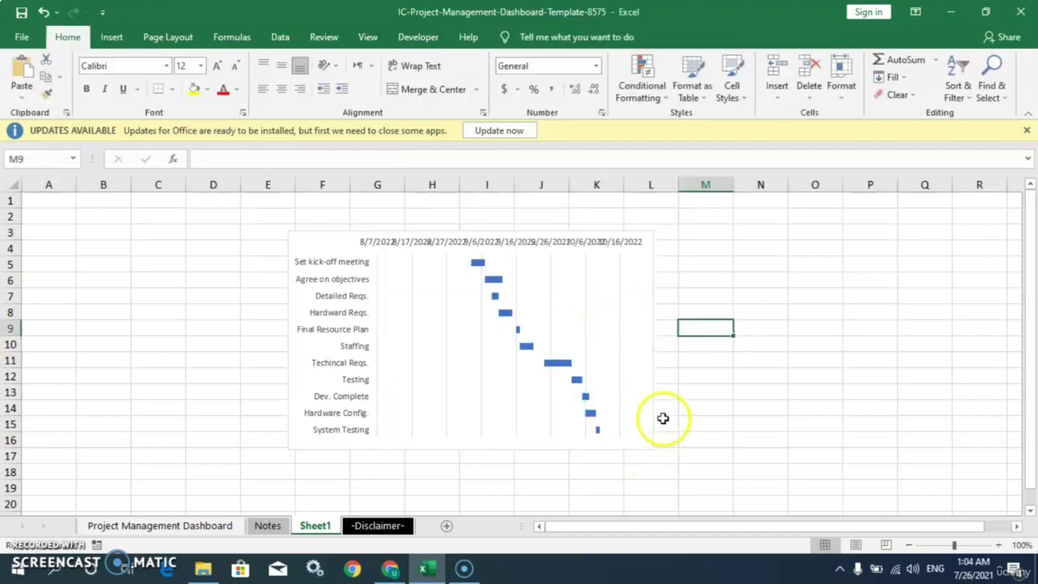
Step: Enlarge the chart to about columns F to N, rows 3 to 17, and compare it with the dashboard's Gantt chart
{"action": "left_click", "coordinate": [600, 370]}
{"action": "left_click_drag", "start_coordinate": [655, 448], "coordinate": [758, 463]}
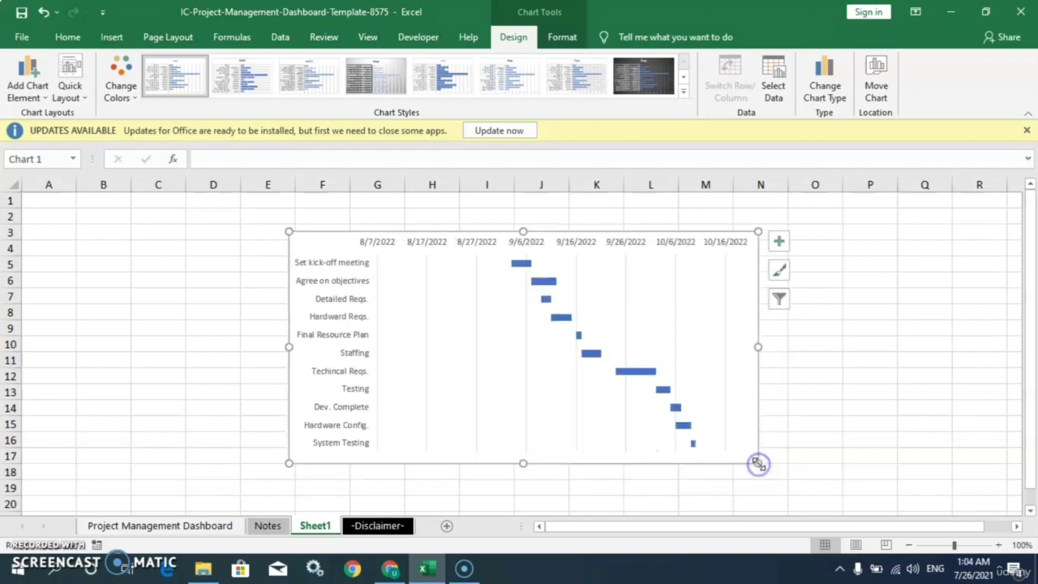
{"action": "left_click", "coordinate": [204, 527]}
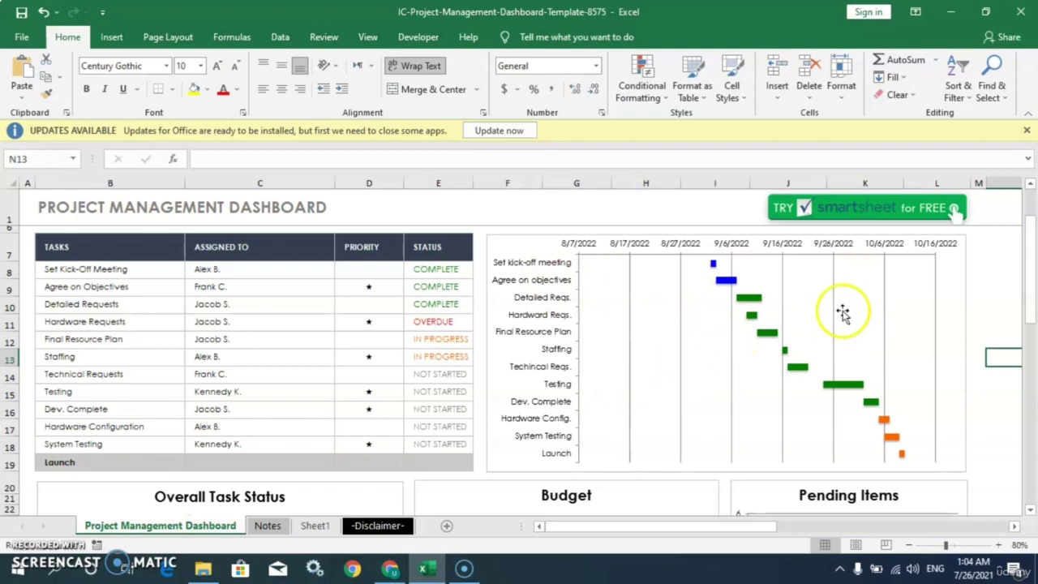
Step: On Sheet1's Gantt chart, give only the Set kick-off meeting bar a blue theme fill
{"action": "left_click", "coordinate": [316, 526]}
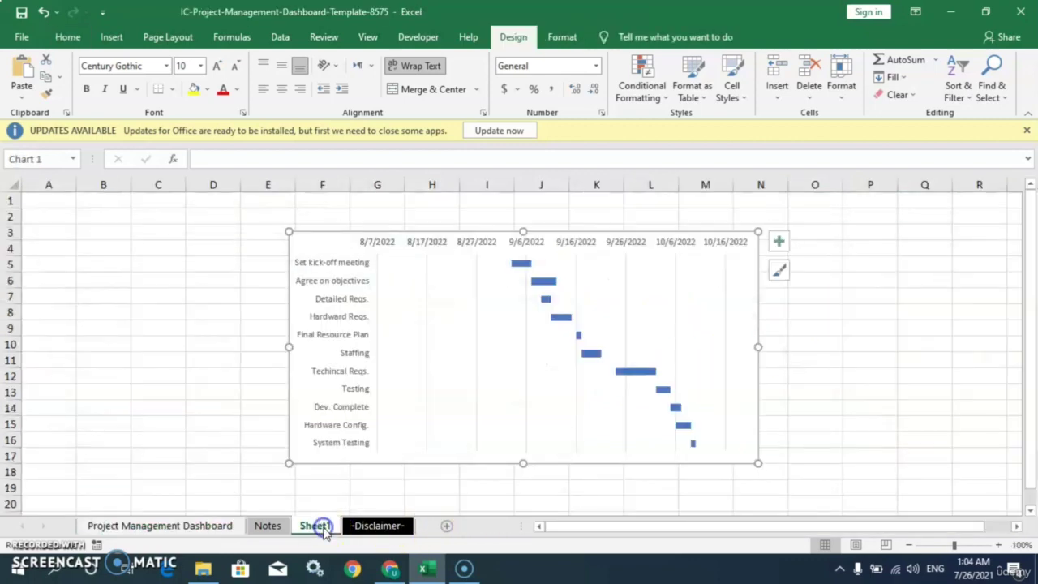
{"action": "left_click", "coordinate": [525, 262]}
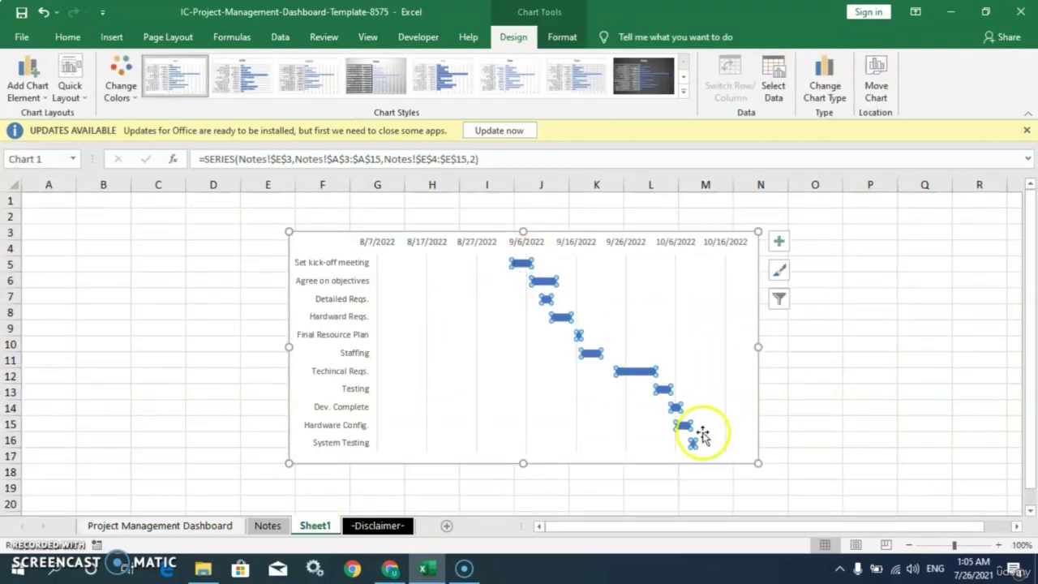
{"action": "left_click", "coordinate": [521, 264]}
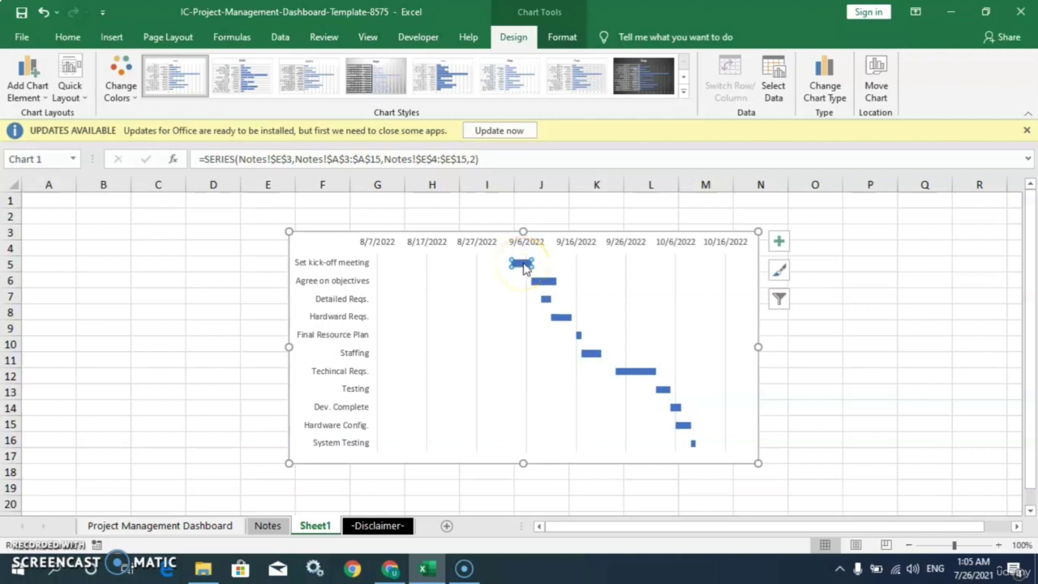
{"action": "right_click", "coordinate": [524, 269]}
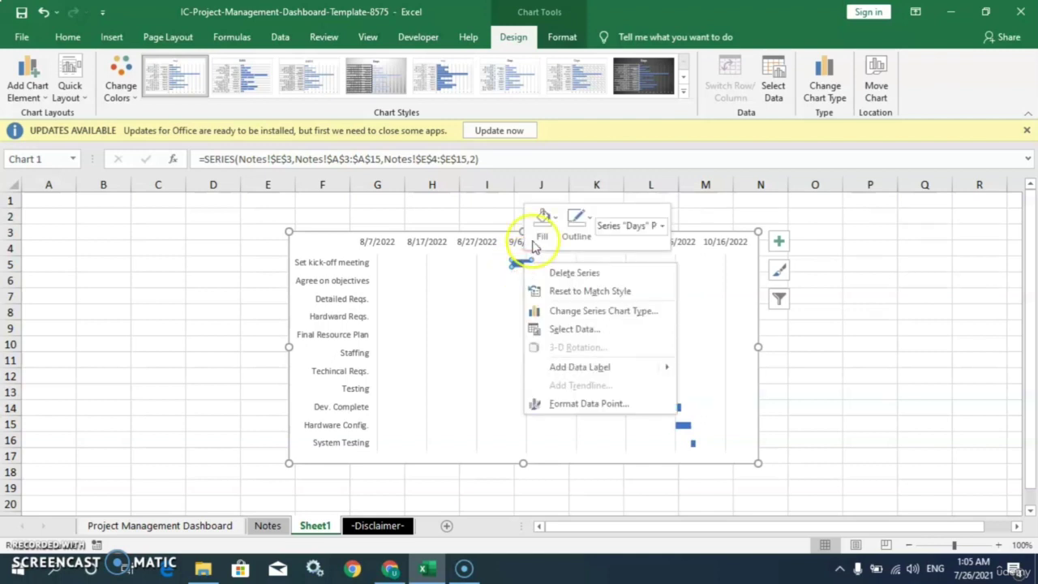
{"action": "left_click", "coordinate": [555, 225]}
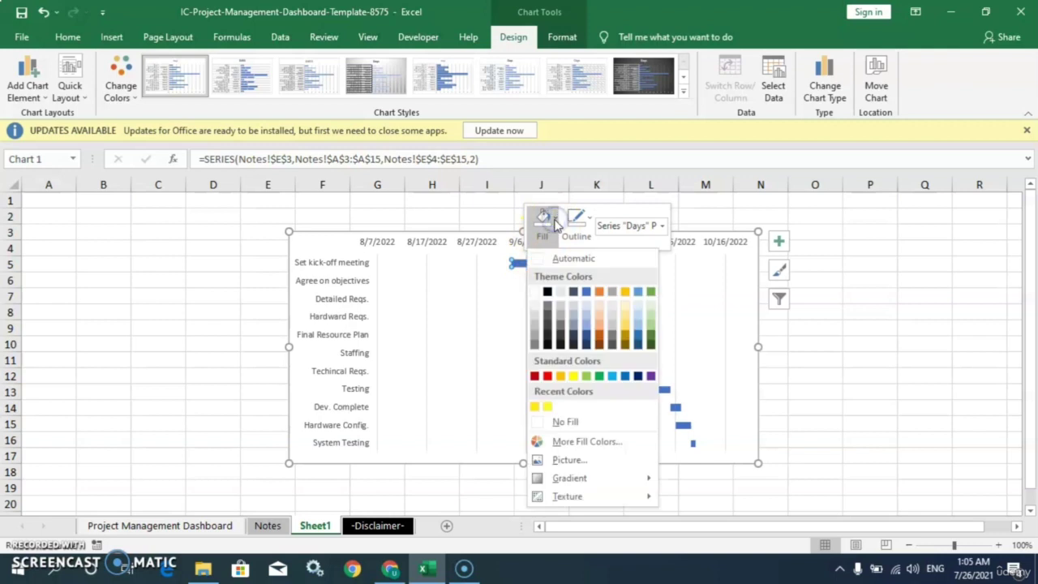
{"action": "left_click", "coordinate": [586, 293]}
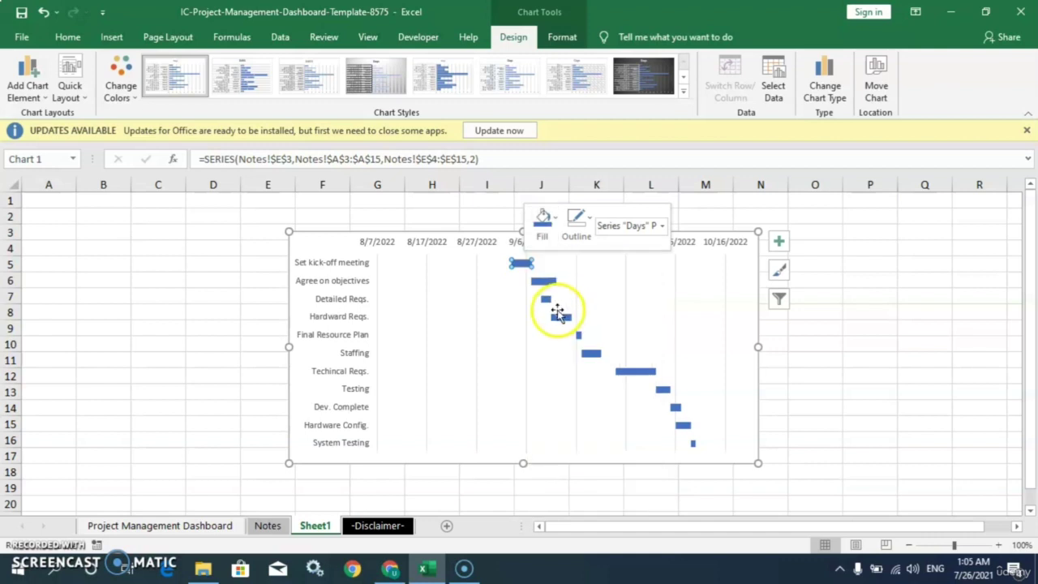
Step: Fill the Hardward Reqs. and Final Resource Plan bars of the Gantt chart with dark green
{"action": "left_click", "coordinate": [563, 318]}
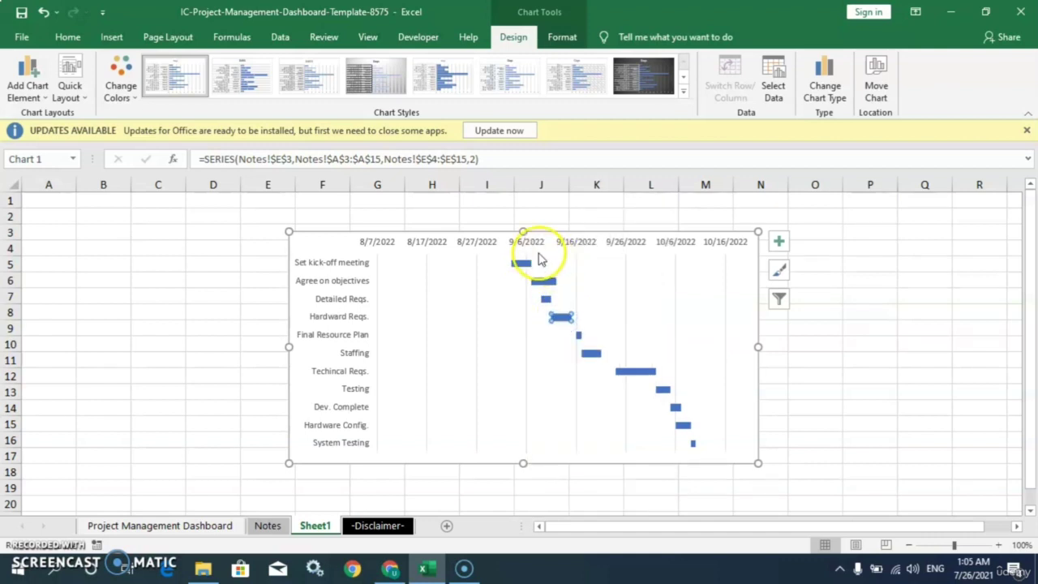
{"action": "right_click", "coordinate": [561, 316]}
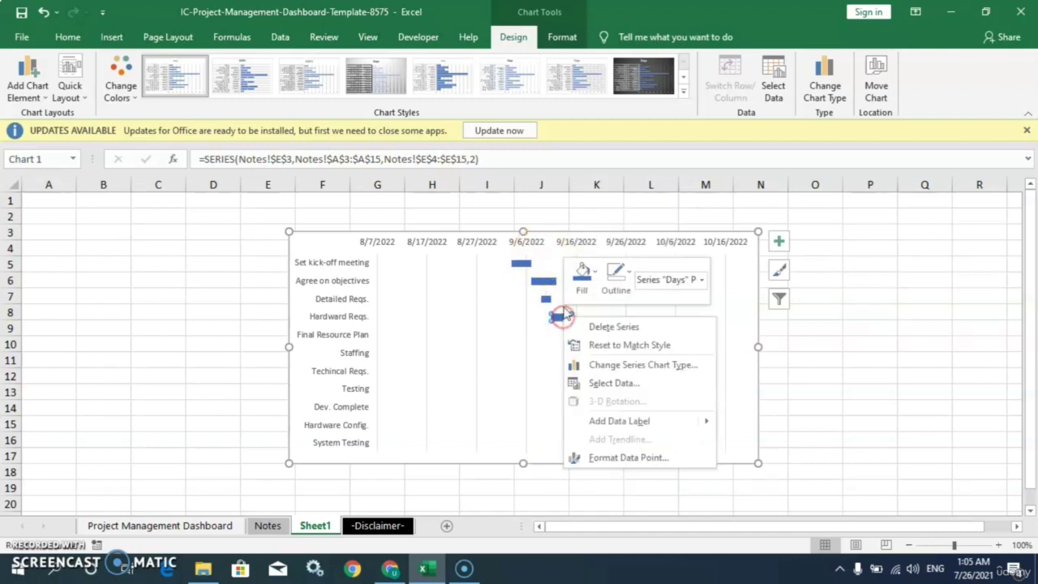
{"action": "left_click", "coordinate": [590, 280]}
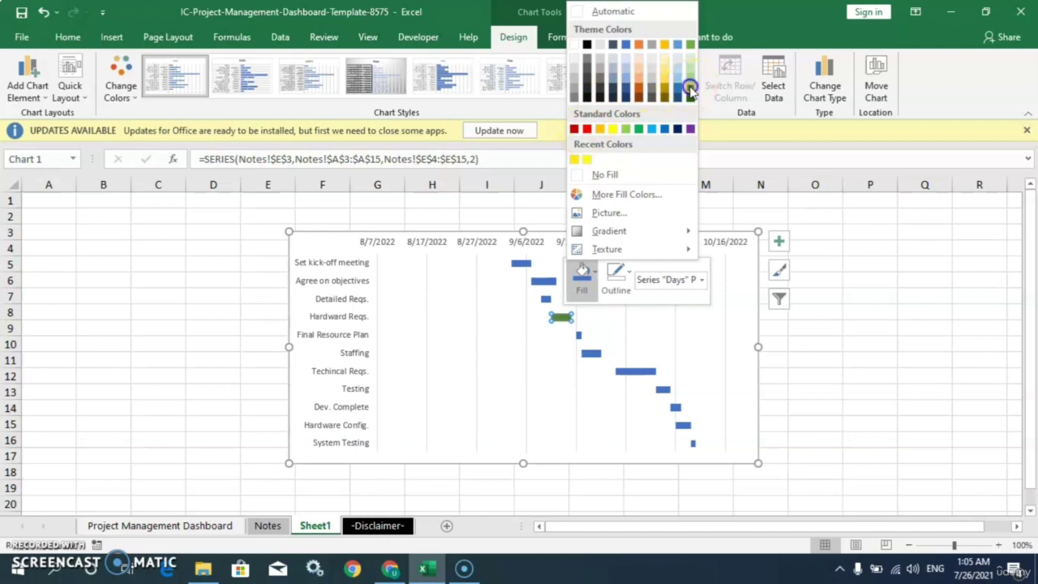
{"action": "left_click", "coordinate": [689, 90]}
{"action": "left_click", "coordinate": [578, 333]}
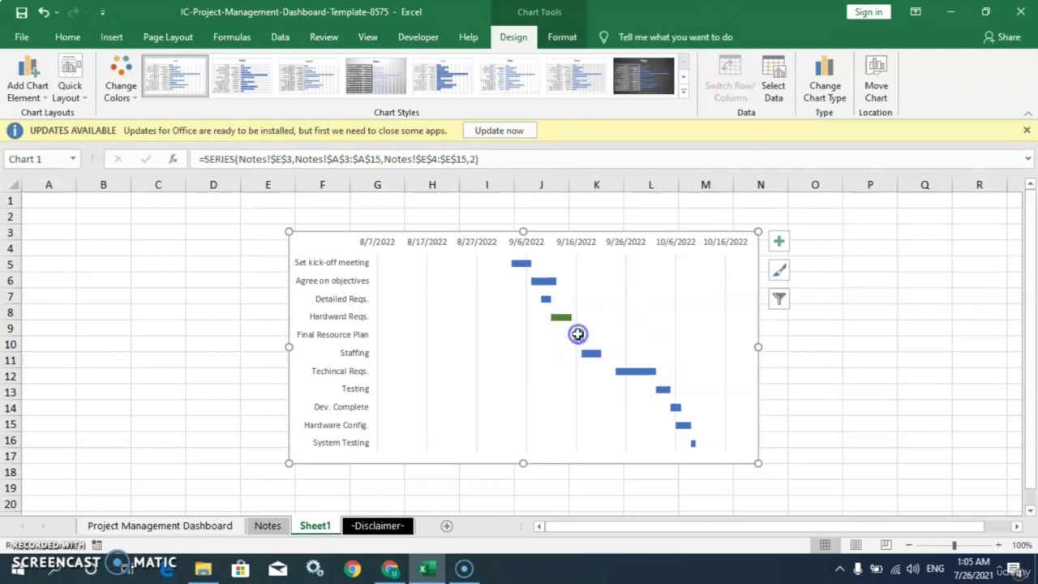
{"action": "right_click", "coordinate": [578, 333]}
{"action": "left_click", "coordinate": [609, 298]}
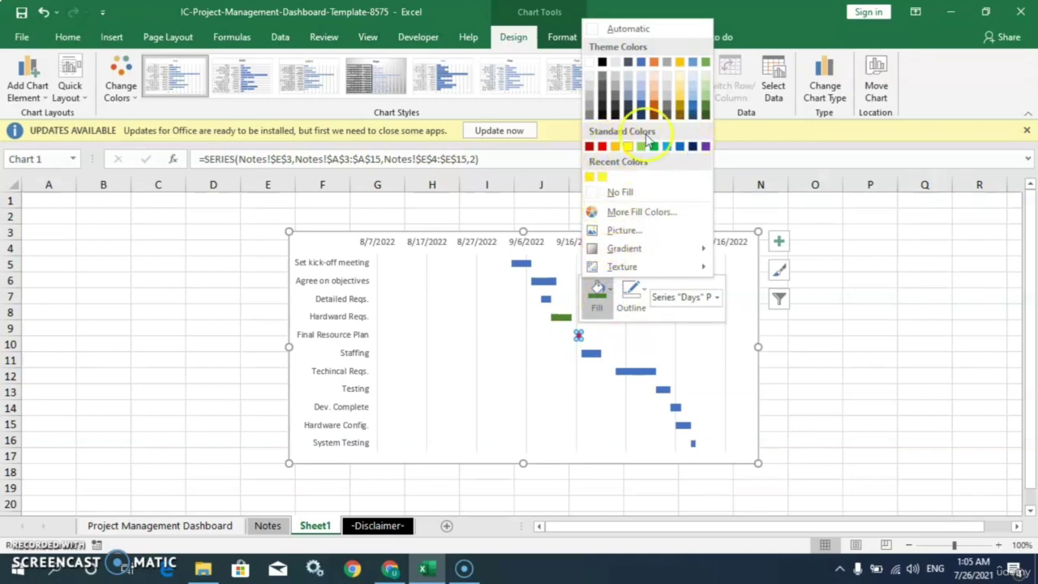
{"action": "left_click", "coordinate": [706, 107]}
Step: Fill the Staffing bar with light green and the Techincal Reqs. bar with red
{"action": "left_click", "coordinate": [592, 354]}
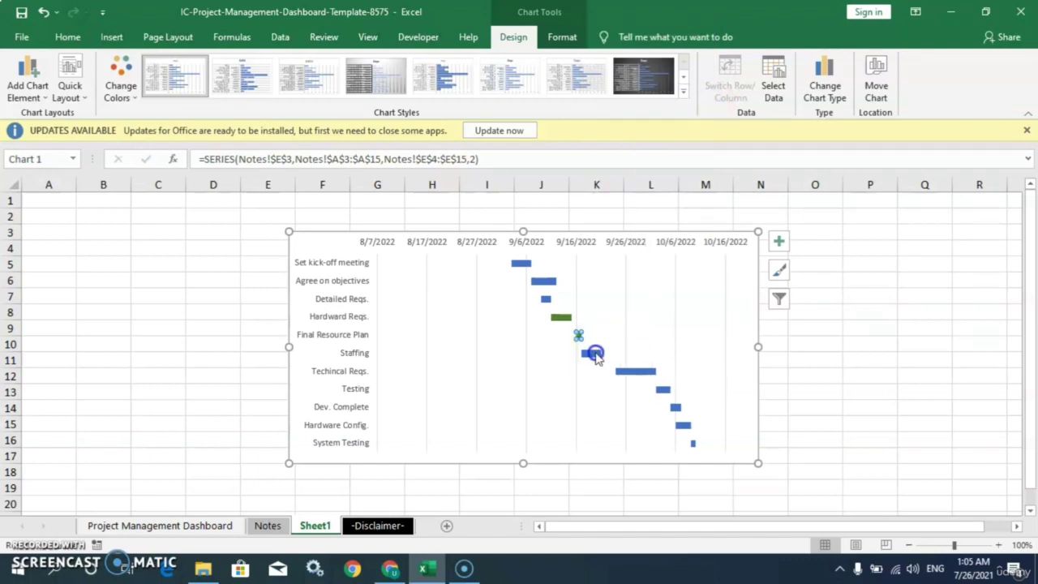
{"action": "right_click", "coordinate": [595, 354]}
{"action": "left_click", "coordinate": [616, 311]}
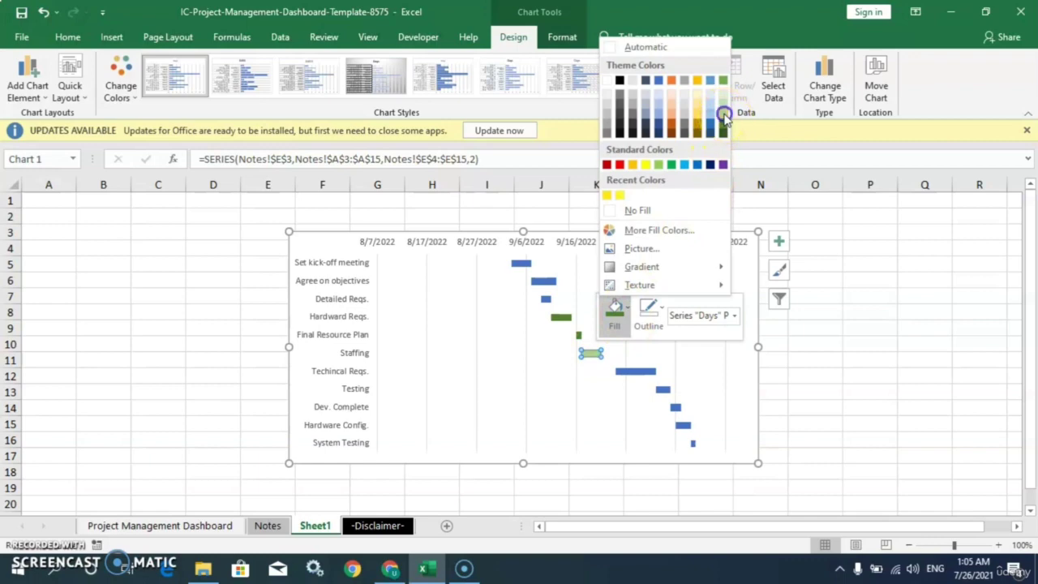
{"action": "left_click", "coordinate": [724, 116]}
{"action": "left_click", "coordinate": [649, 373]}
{"action": "right_click", "coordinate": [647, 371]}
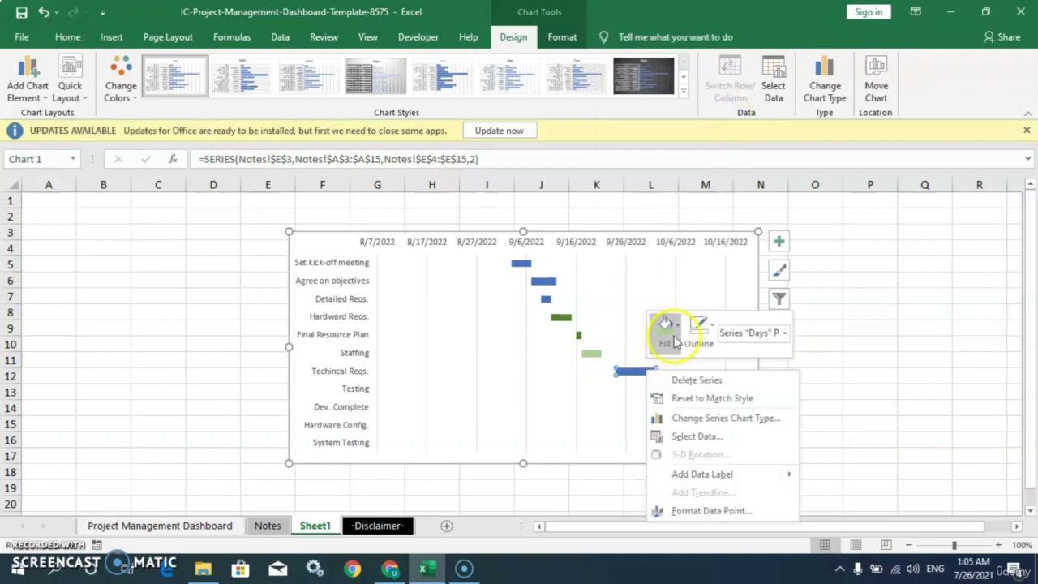
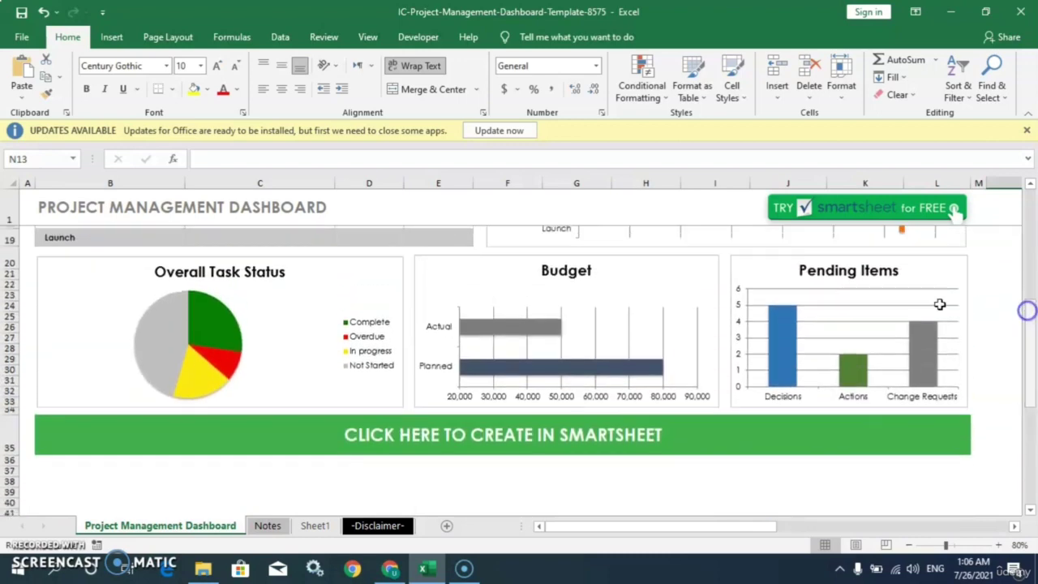
Step: Insert an empty 2-D pie chart on Sheet1, starting from an empty cell away from the Gantt chart
{"action": "left_click", "coordinate": [314, 526]}
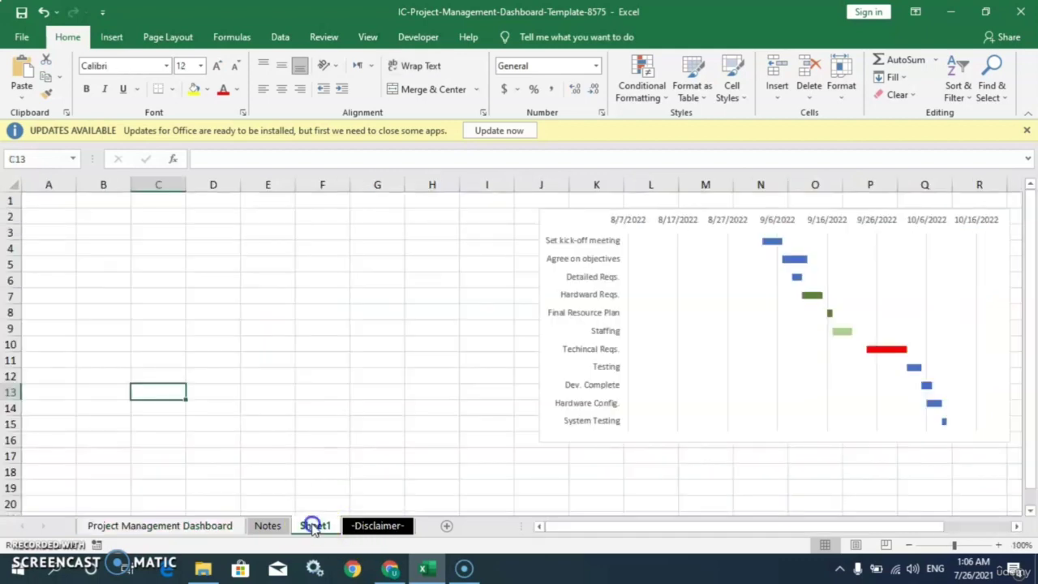
{"action": "left_click", "coordinate": [256, 331]}
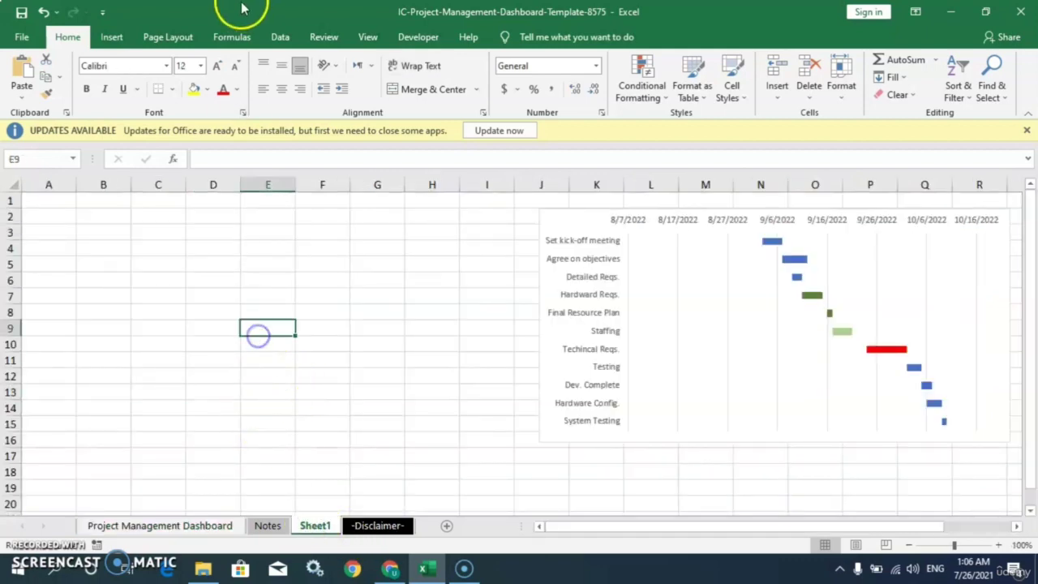
{"action": "left_click", "coordinate": [109, 37]}
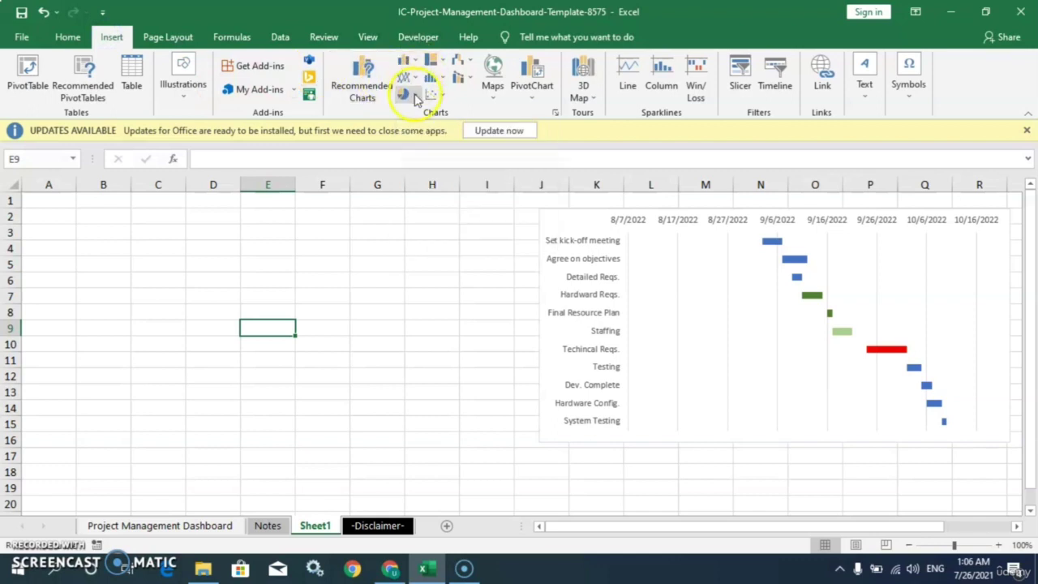
{"action": "left_click", "coordinate": [405, 94]}
{"action": "left_click", "coordinate": [422, 146]}
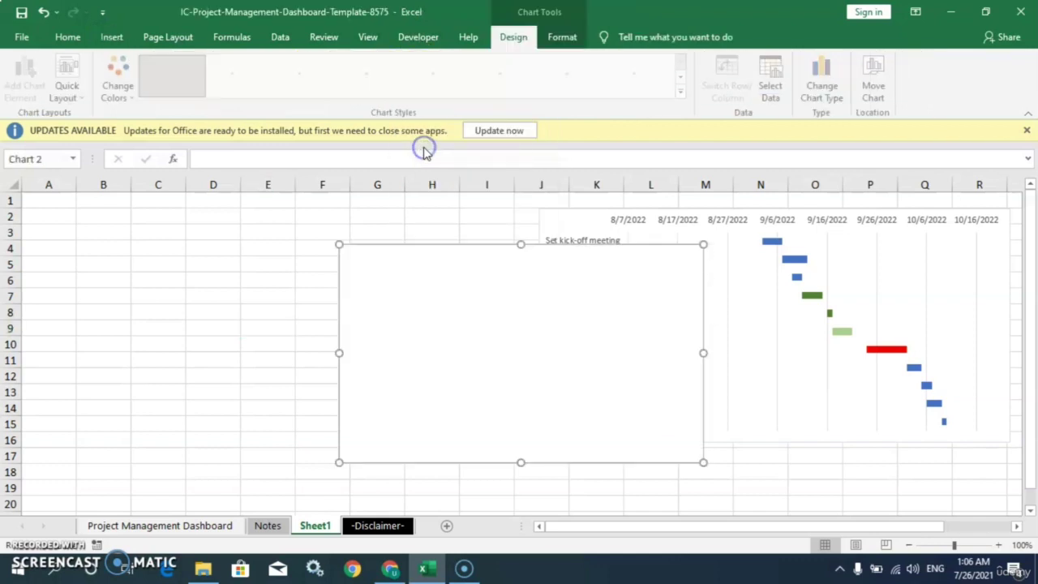
Step: Set the pie chart's data range to Notes!$A$19:$B$23, the Percentage of Tasks Complete table
{"action": "left_click", "coordinate": [773, 90]}
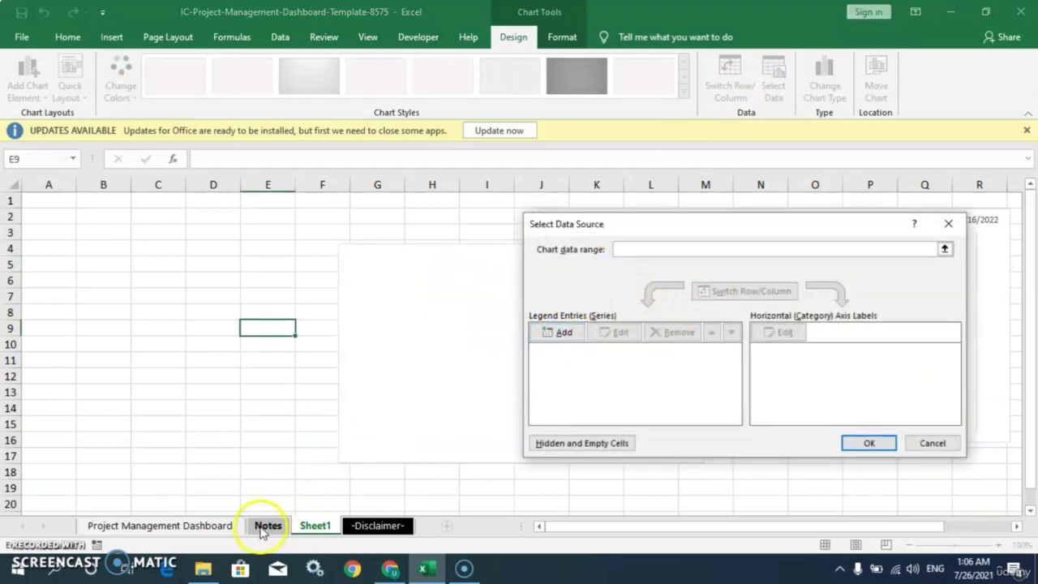
{"action": "left_click", "coordinate": [262, 528]}
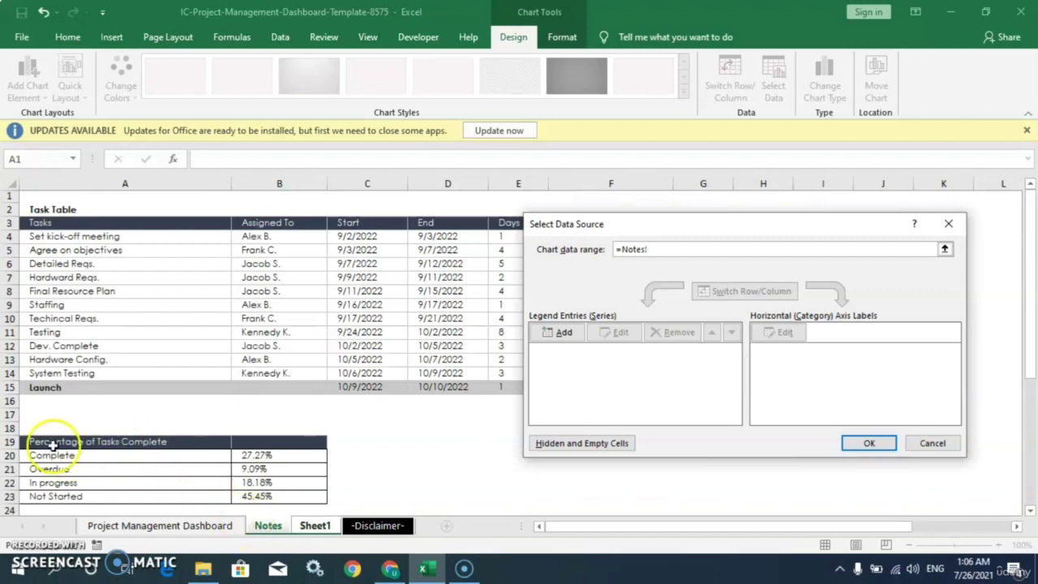
{"action": "left_click_drag", "start_coordinate": [40, 441], "coordinate": [257, 497]}
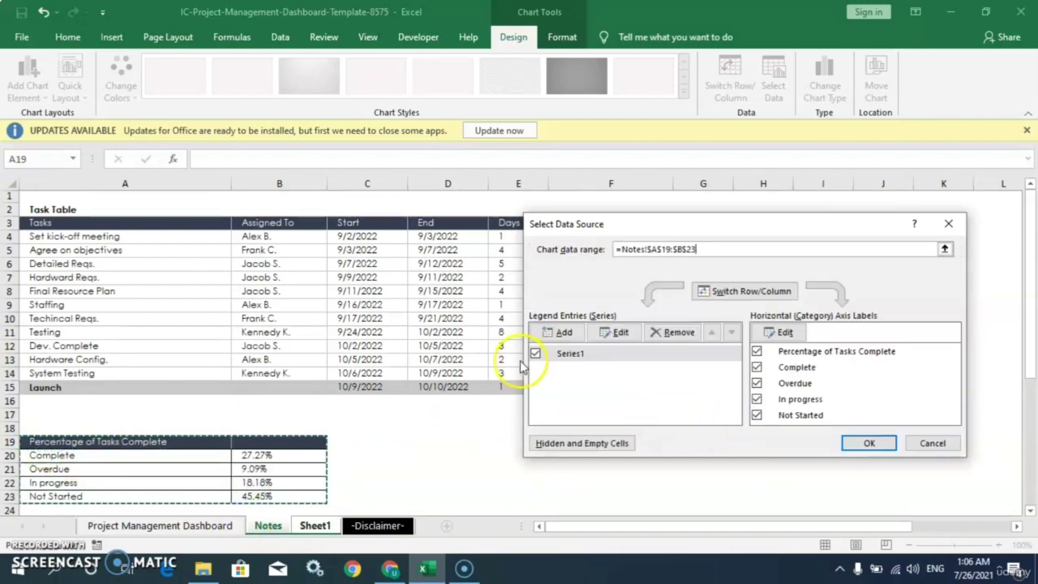
{"action": "left_click", "coordinate": [869, 444]}
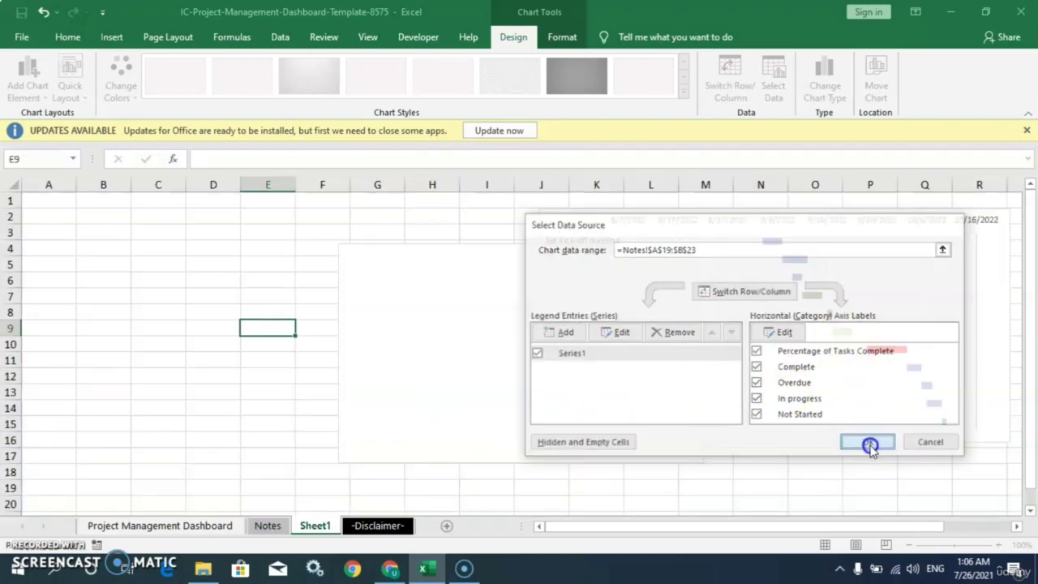
Step: Move the pie chart beside the Gantt chart to about columns B to I, rows 3 to 16, and place its legend at Right
{"action": "left_click_drag", "start_coordinate": [417, 273], "coordinate": [192, 242]}
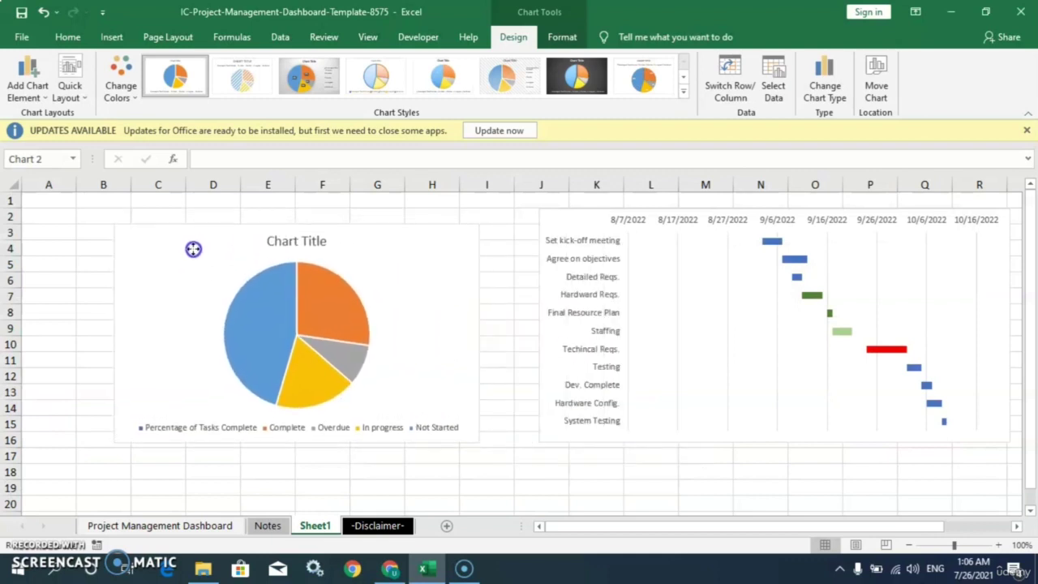
{"action": "left_click", "coordinate": [193, 249]}
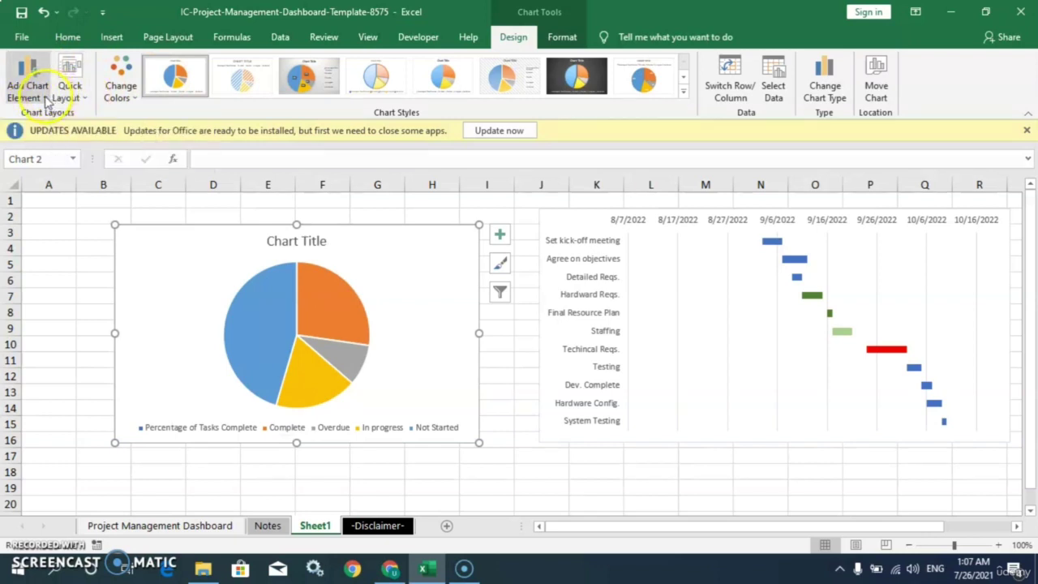
{"action": "left_click", "coordinate": [46, 98]}
{"action": "left_click", "coordinate": [49, 168]}
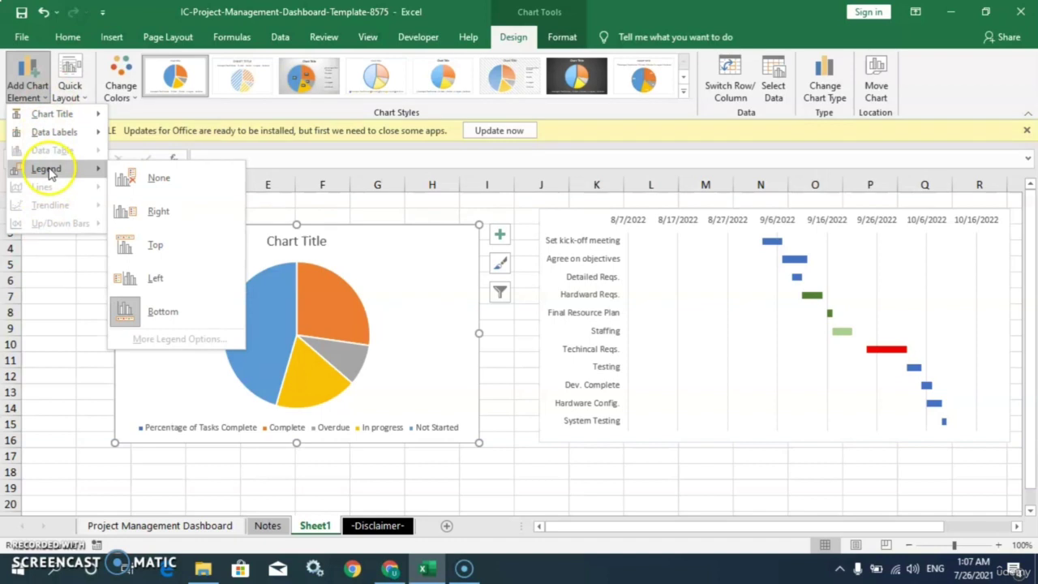
{"action": "left_click", "coordinate": [158, 212]}
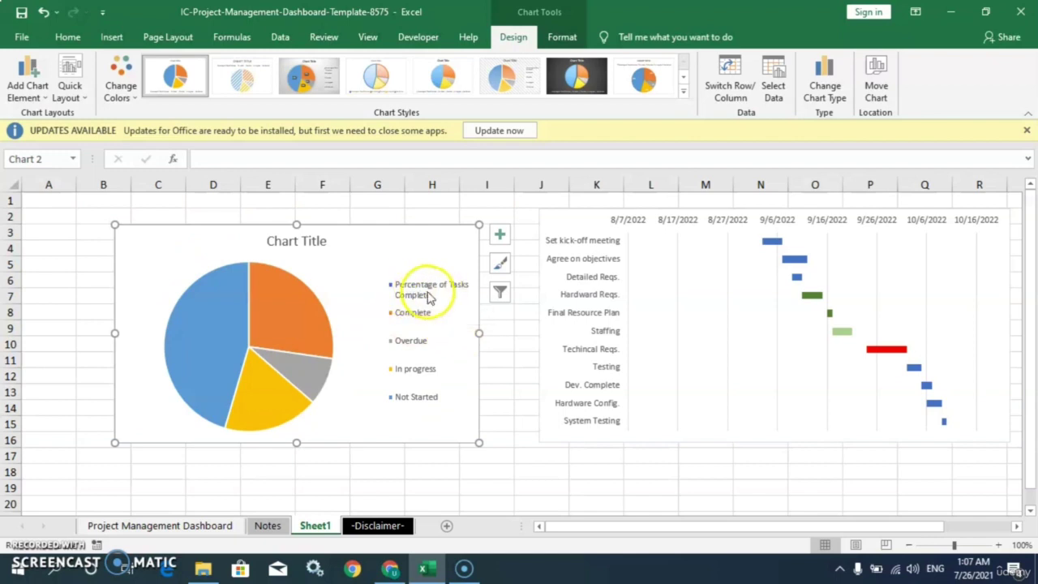
Step: Filter the Percentage of Tasks Complete category out of the pie chart and apply chart Style 3
{"action": "left_click", "coordinate": [500, 296]}
{"action": "left_click", "coordinate": [552, 338]}
{"action": "left_click", "coordinate": [546, 538]}
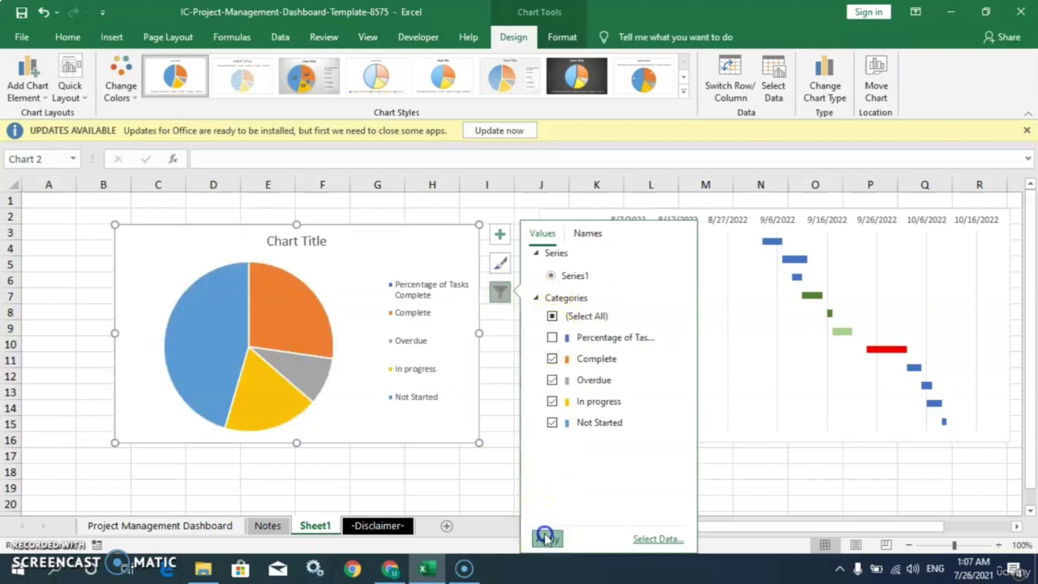
{"action": "left_click", "coordinate": [304, 78]}
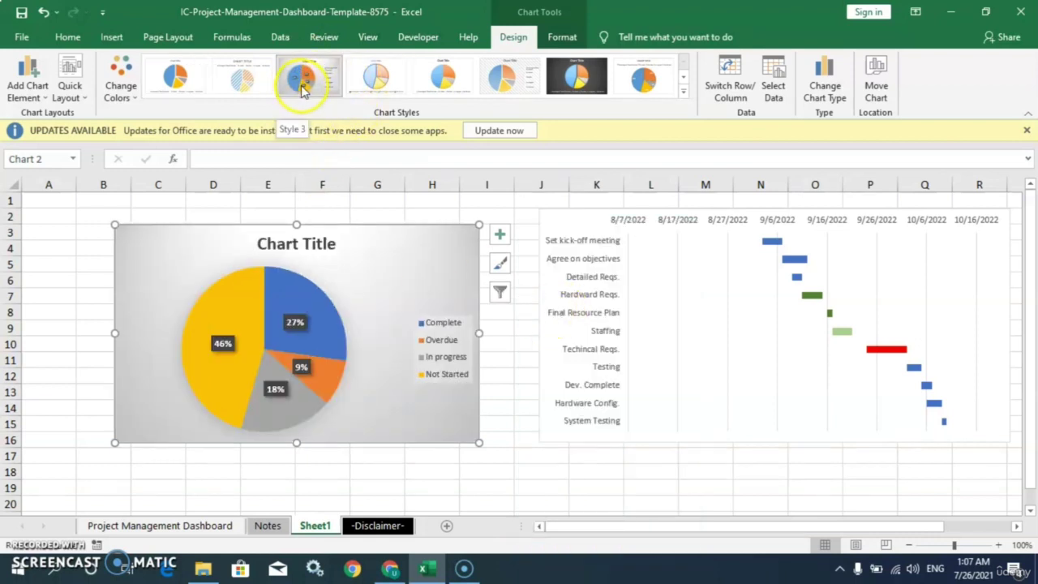
{"action": "left_click", "coordinate": [509, 383]}
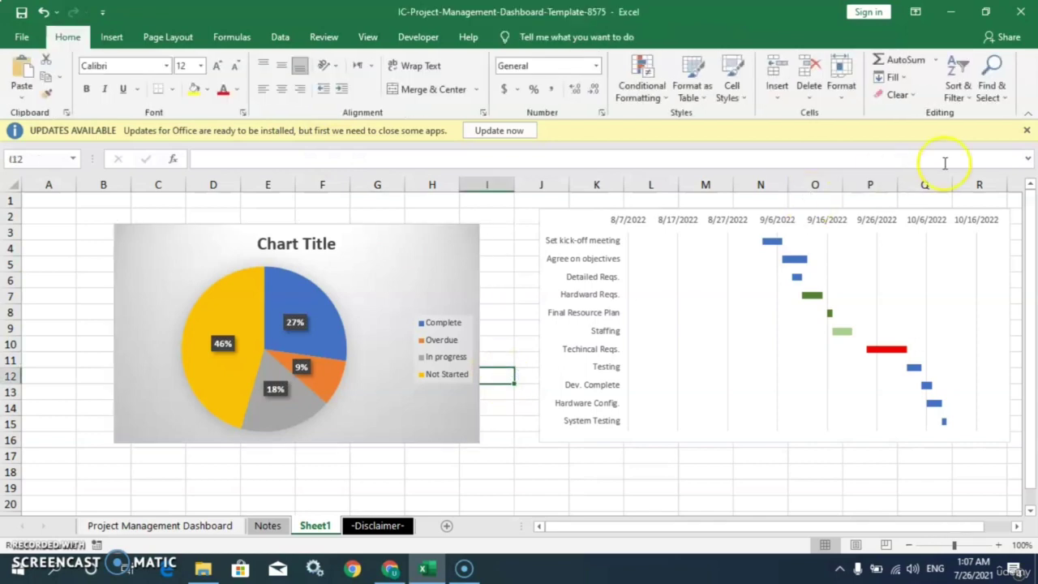
Step: Collapse the ribbon and move the Gantt and pie charts down to about rows 10 to 24 on Sheet1
{"action": "left_click", "coordinate": [1027, 116]}
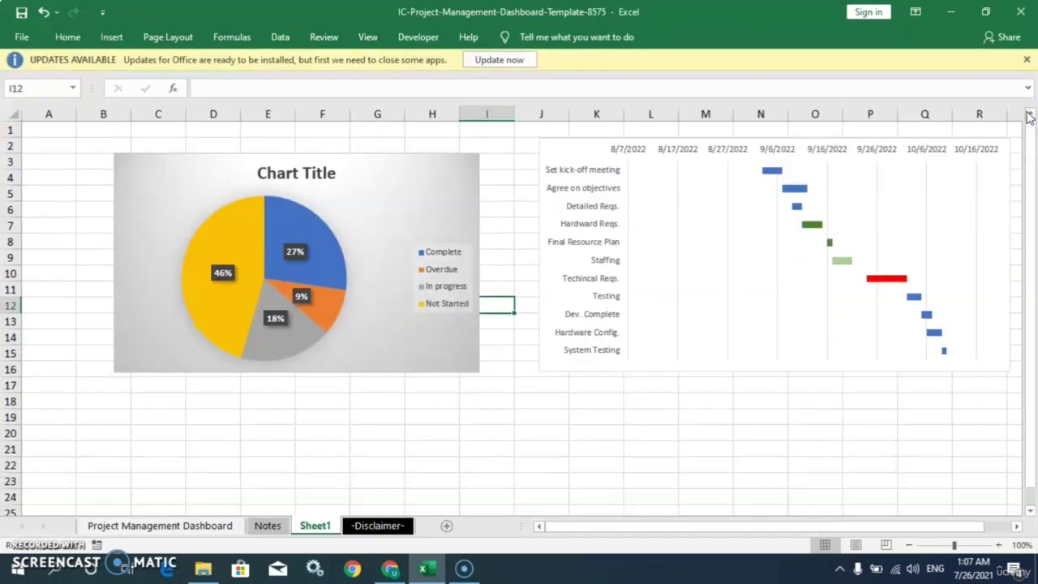
{"action": "left_click", "coordinate": [875, 198]}
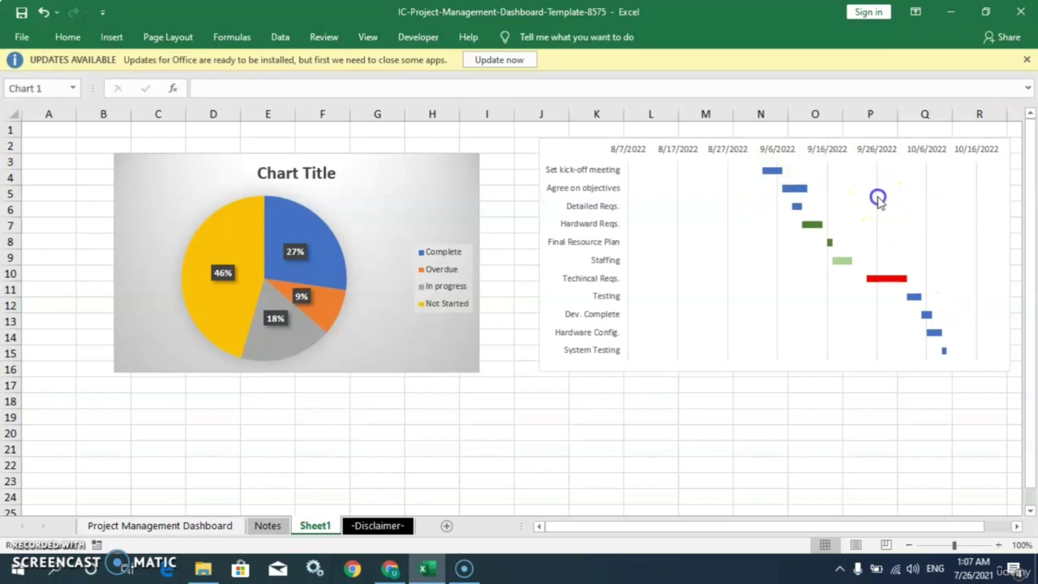
{"action": "left_click", "coordinate": [719, 203]}
{"action": "left_click", "coordinate": [844, 176]}
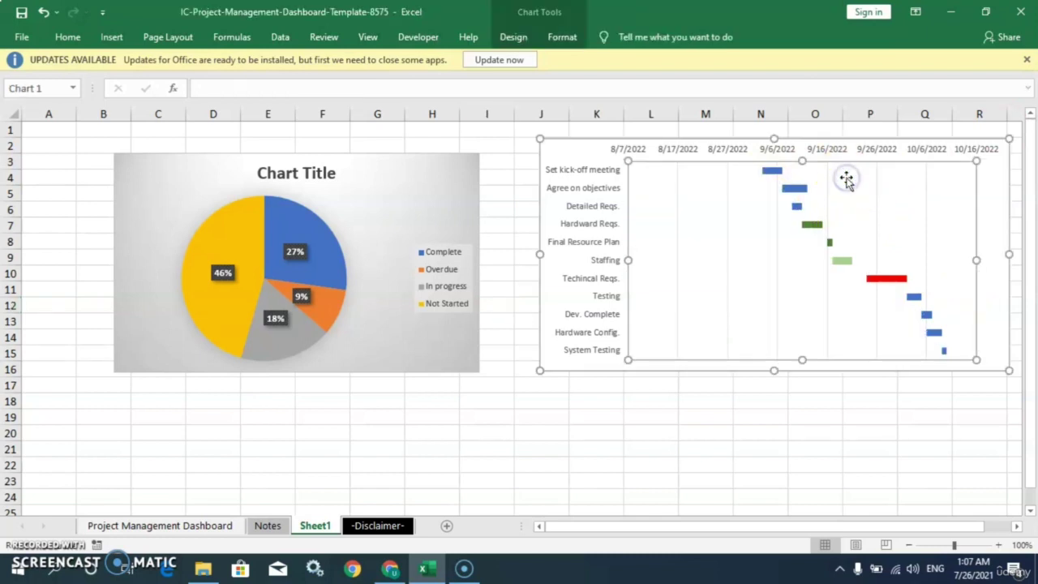
{"action": "left_click_drag", "start_coordinate": [574, 154], "coordinate": [361, 234]}
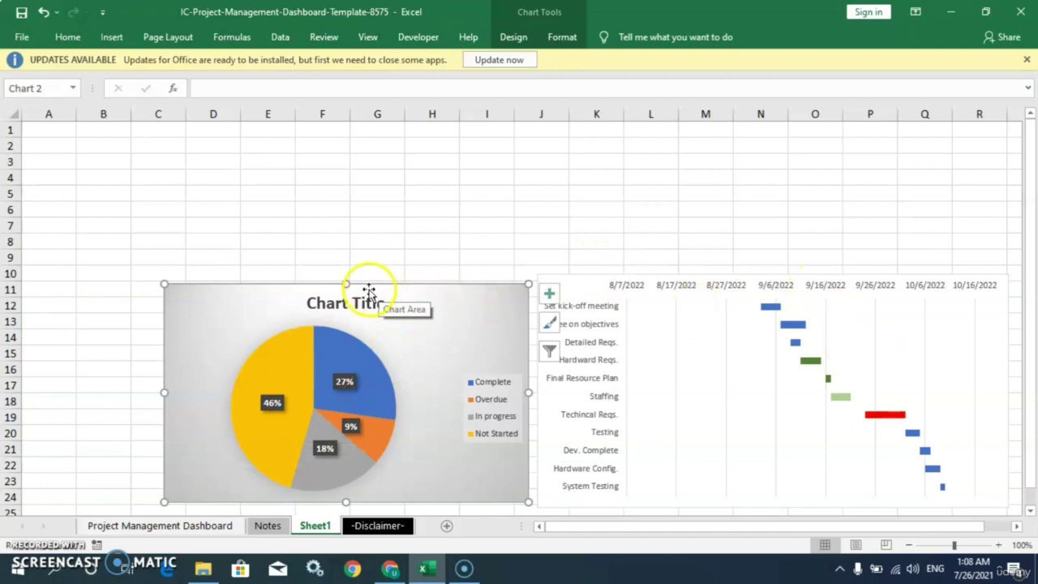
Step: Look over the Budget table on the Notes sheet and insert an empty 2-D stacked column chart on Sheet1
{"action": "left_click", "coordinate": [262, 527]}
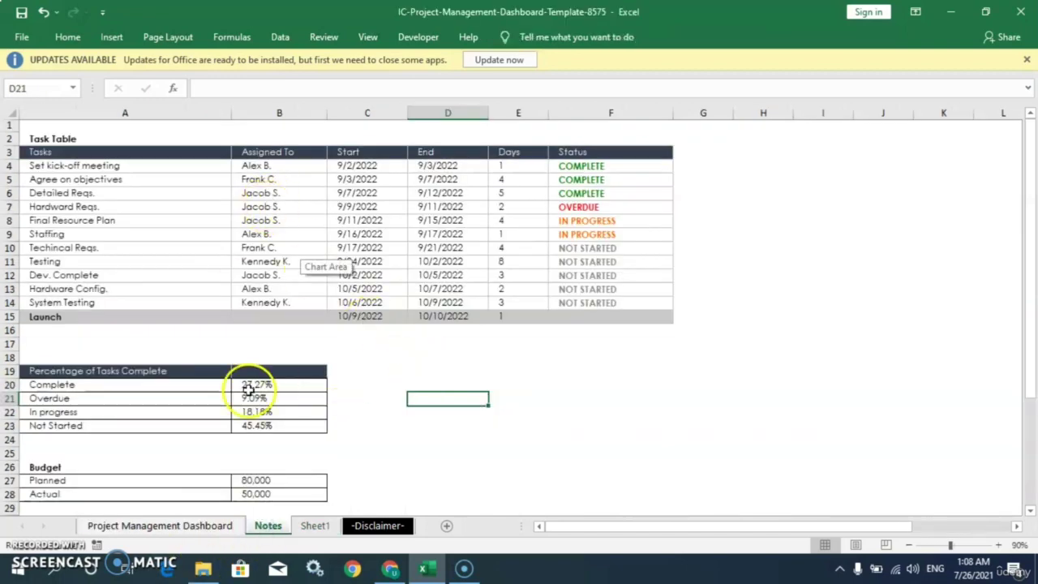
{"action": "left_click_drag", "start_coordinate": [1026, 285], "coordinate": [1031, 365]}
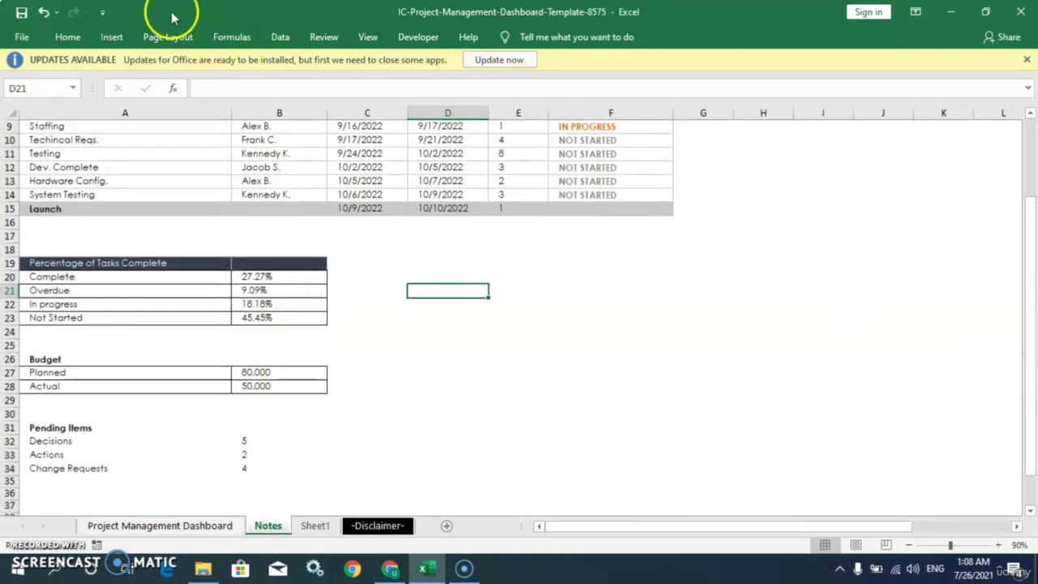
{"action": "left_click", "coordinate": [114, 38]}
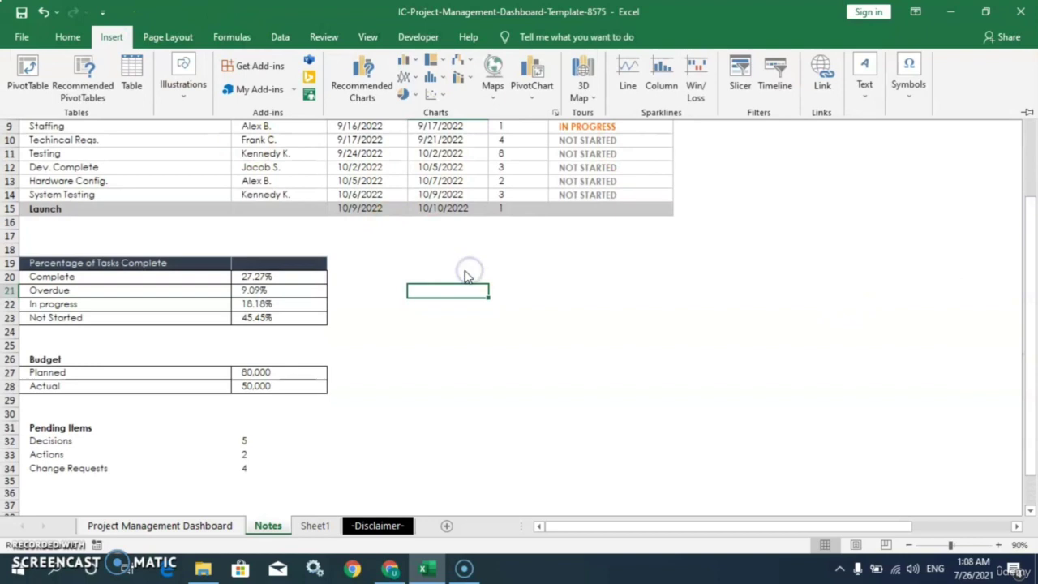
{"action": "left_click", "coordinate": [314, 527]}
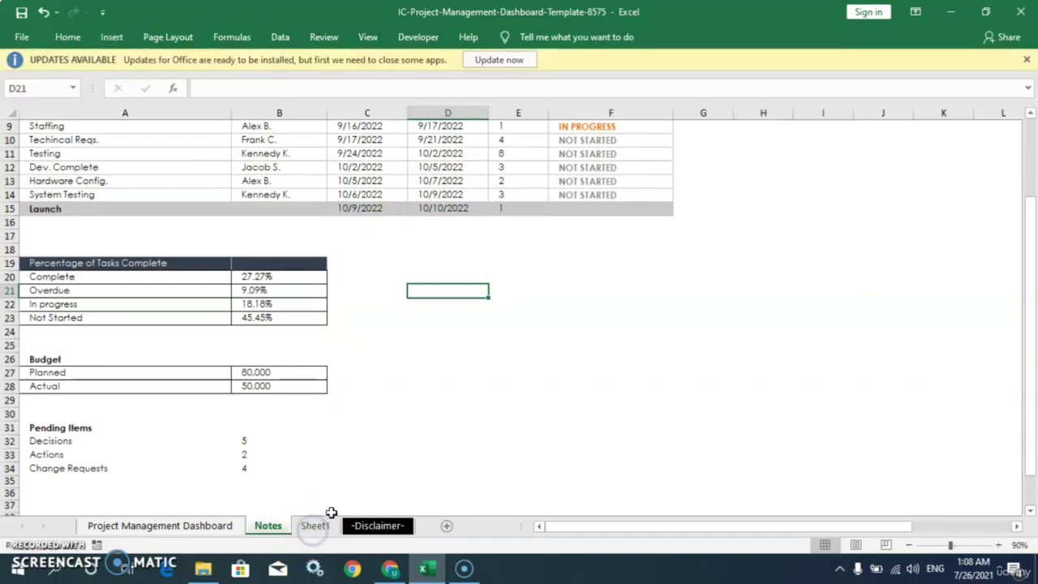
{"action": "left_click", "coordinate": [315, 527]}
{"action": "left_click", "coordinate": [315, 527]}
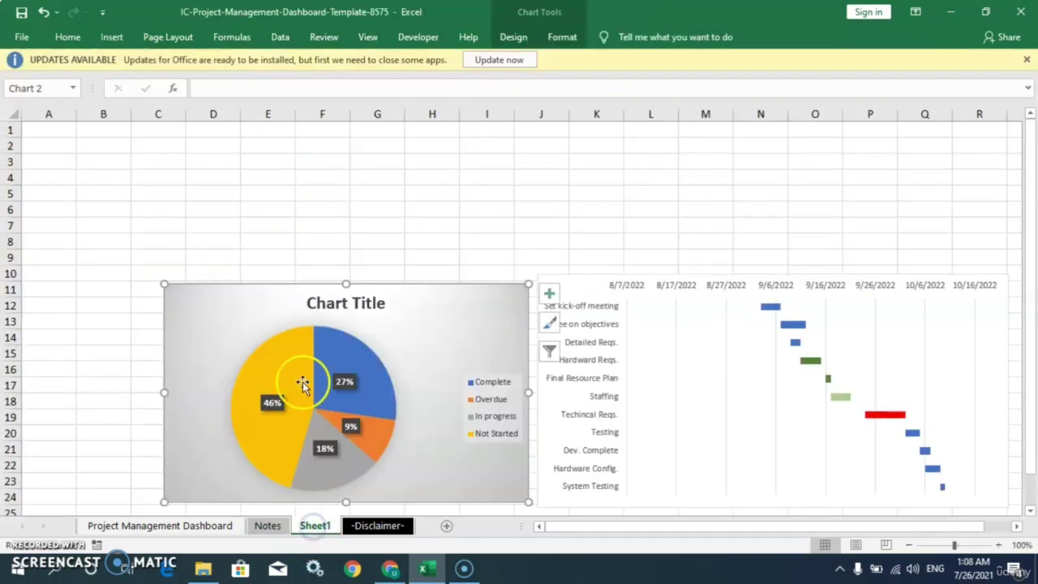
{"action": "left_click", "coordinate": [328, 192]}
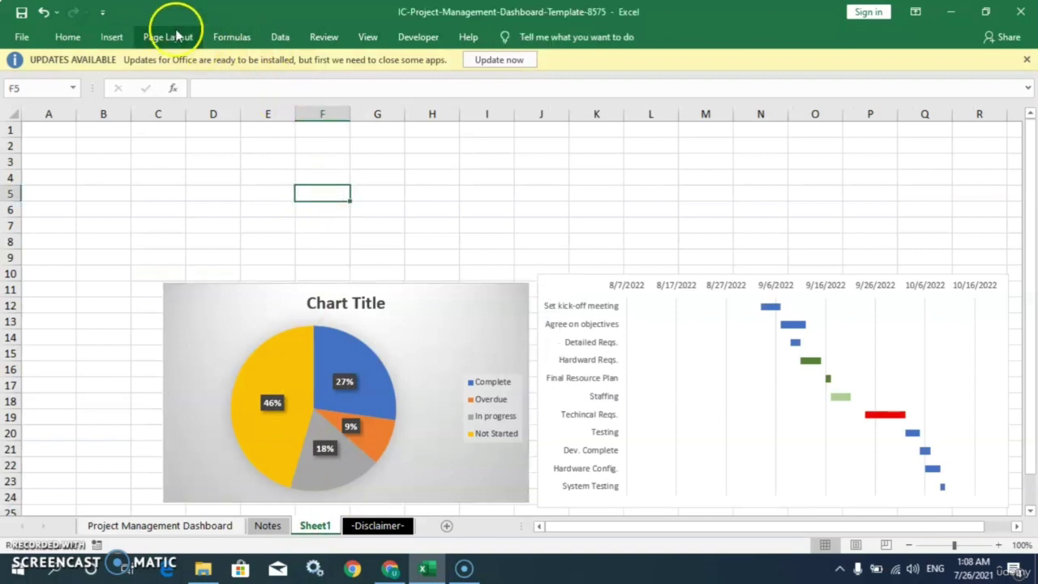
{"action": "left_click", "coordinate": [114, 39]}
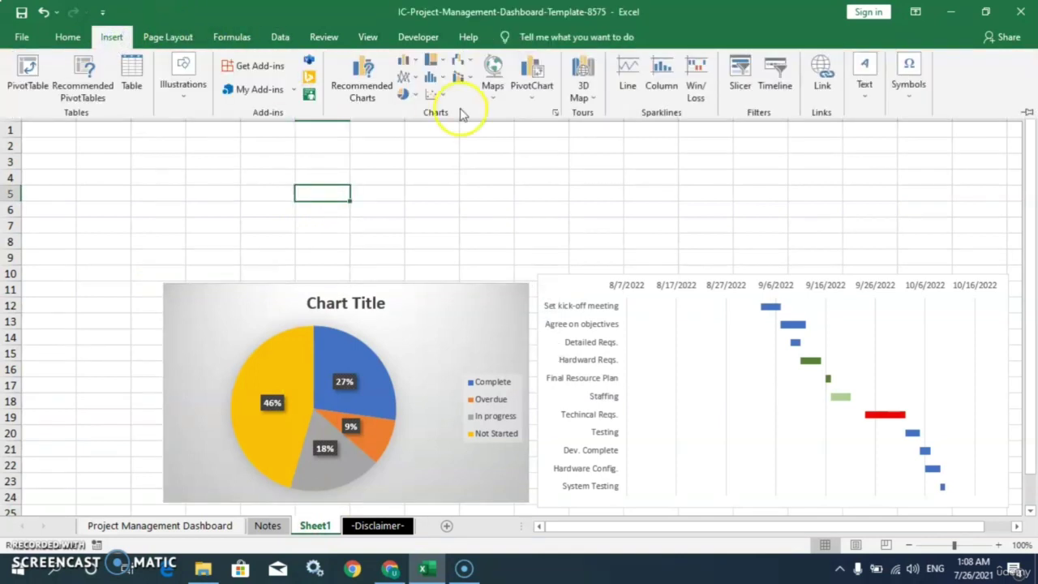
{"action": "left_click", "coordinate": [408, 64]}
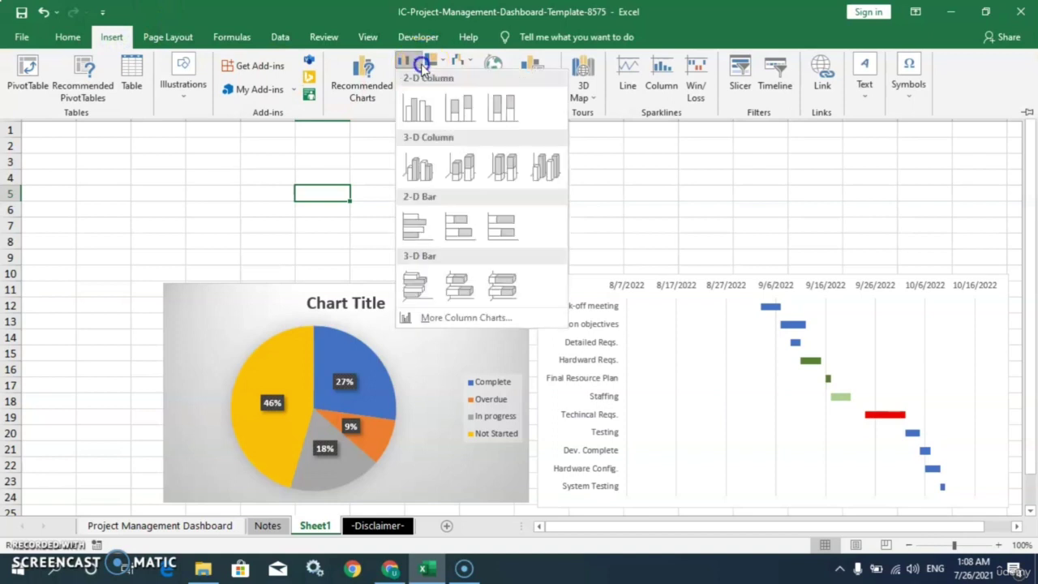
{"action": "left_click", "coordinate": [454, 112]}
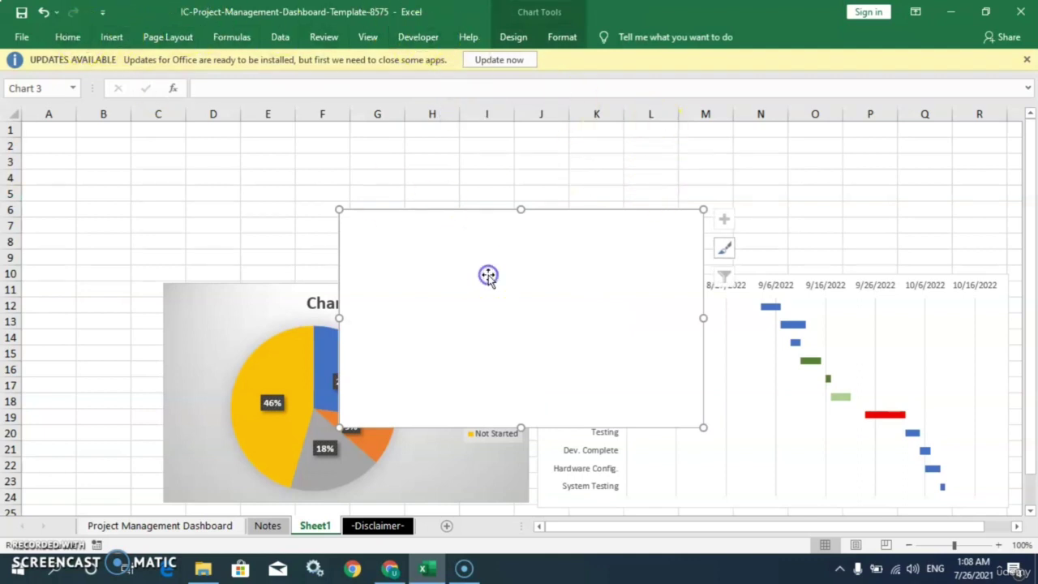
Step: Set the column chart's data range to Notes!$A$26:$B$28, the Budget table
{"action": "left_click", "coordinate": [513, 39]}
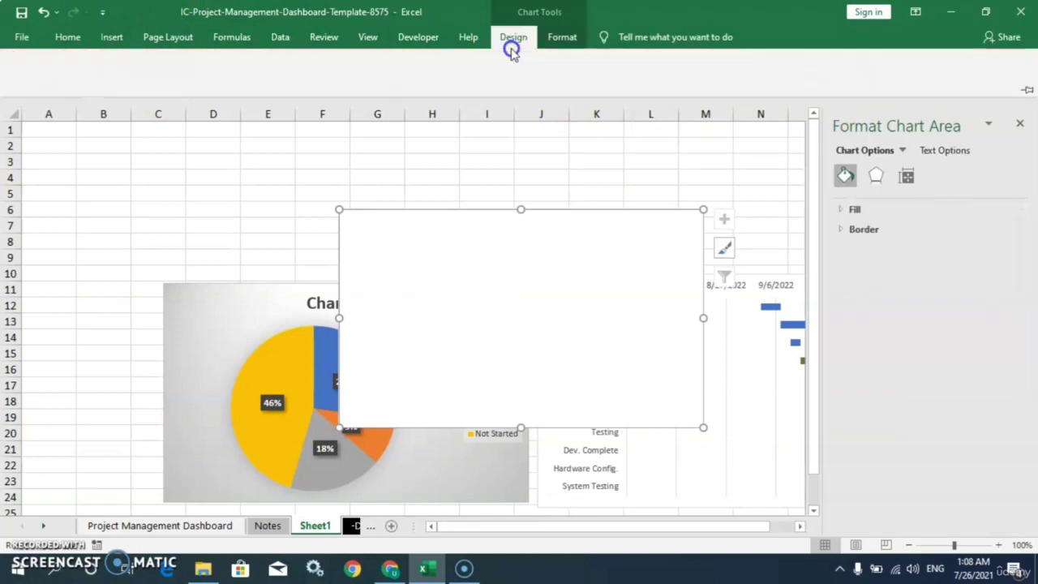
{"action": "left_click", "coordinate": [773, 81]}
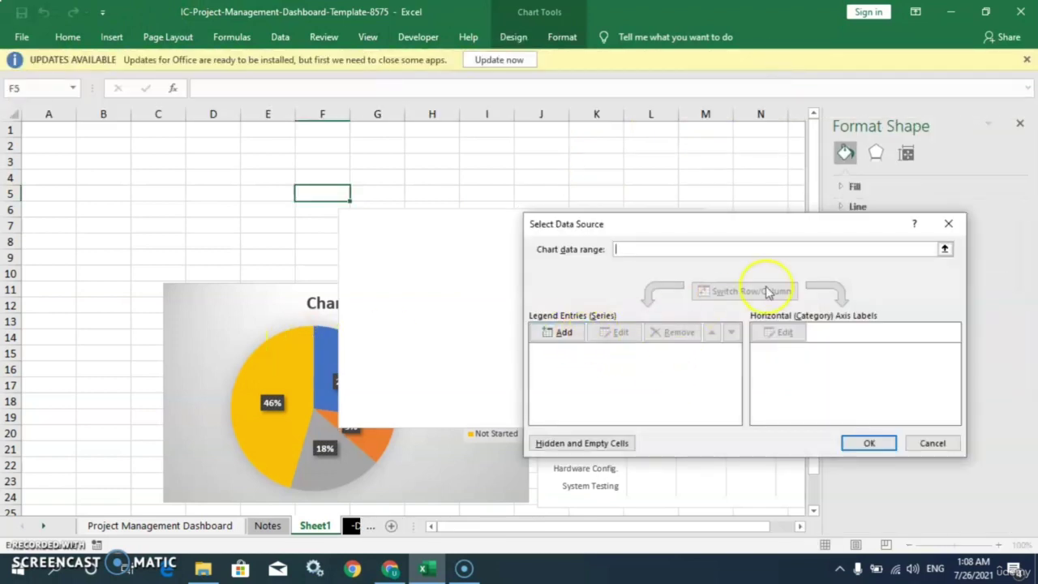
{"action": "left_click", "coordinate": [267, 525]}
{"action": "left_click_drag", "start_coordinate": [31, 360], "coordinate": [282, 390]}
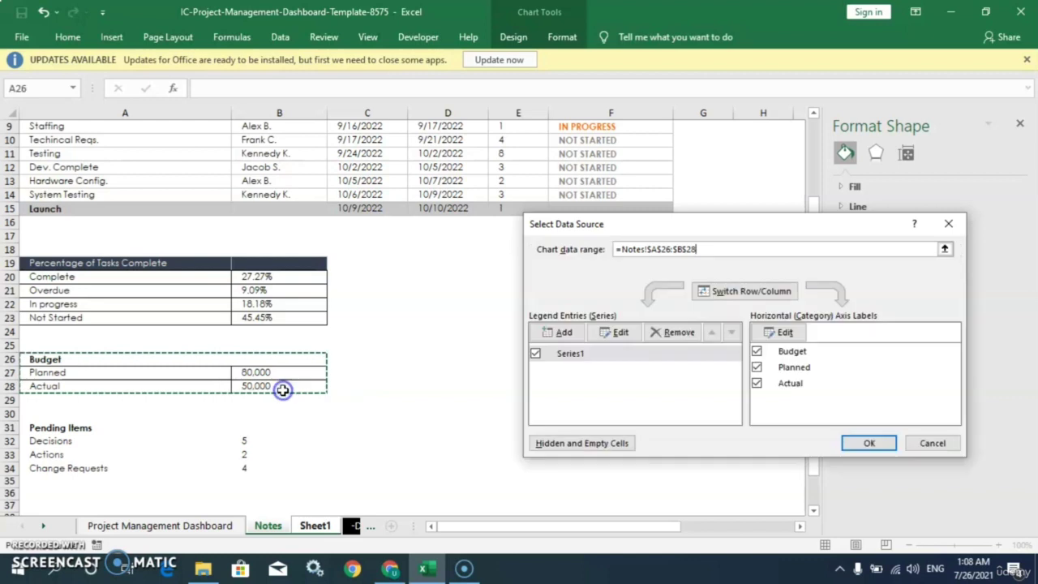
{"action": "left_click", "coordinate": [866, 444]}
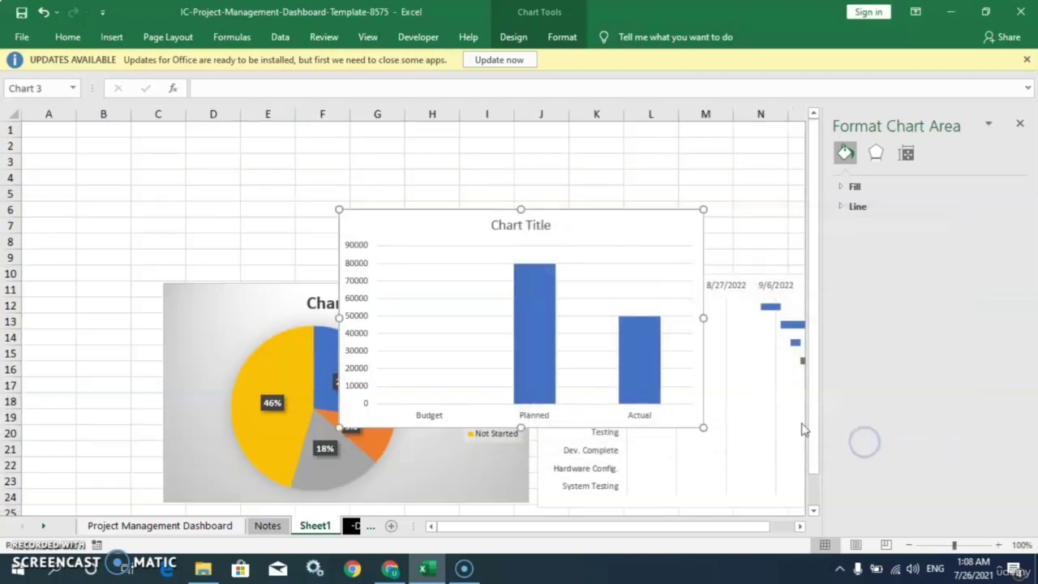
Step: Filter the Budget category out of the column chart, keeping only Planned and Actual
{"action": "left_click", "coordinate": [520, 273]}
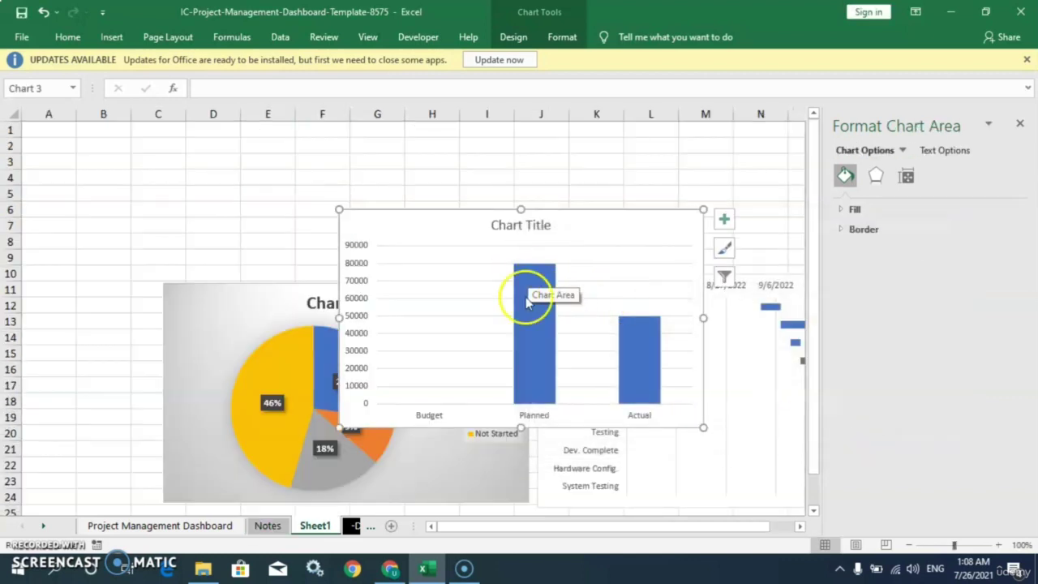
{"action": "left_click", "coordinate": [724, 280]}
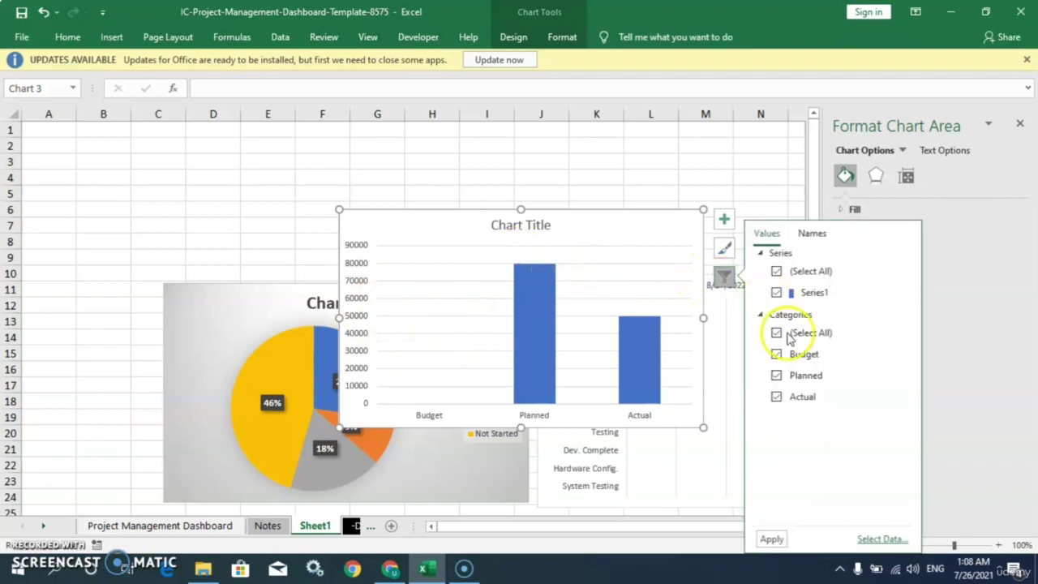
{"action": "left_click", "coordinate": [777, 354]}
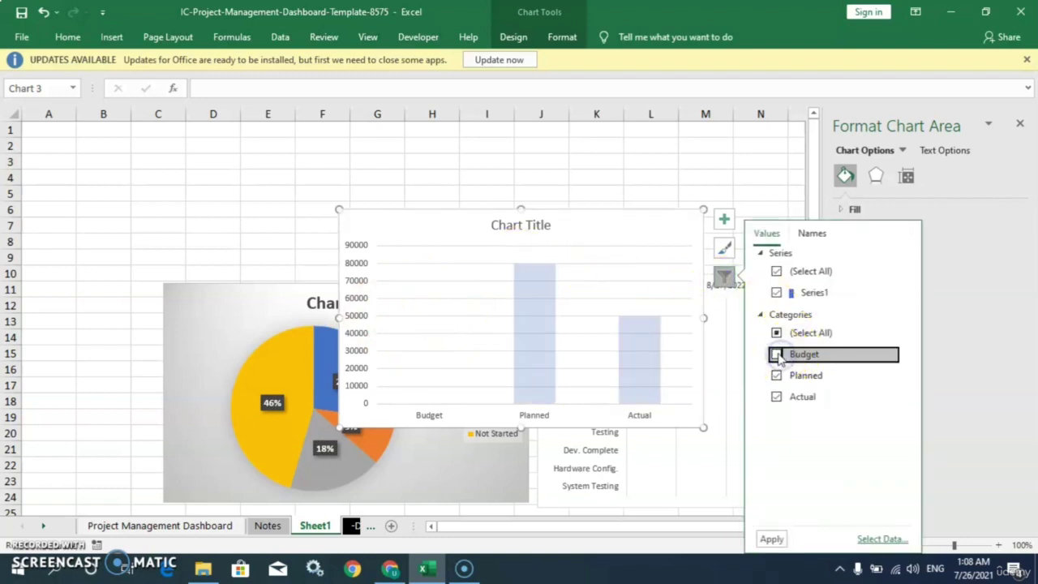
{"action": "left_click", "coordinate": [771, 540]}
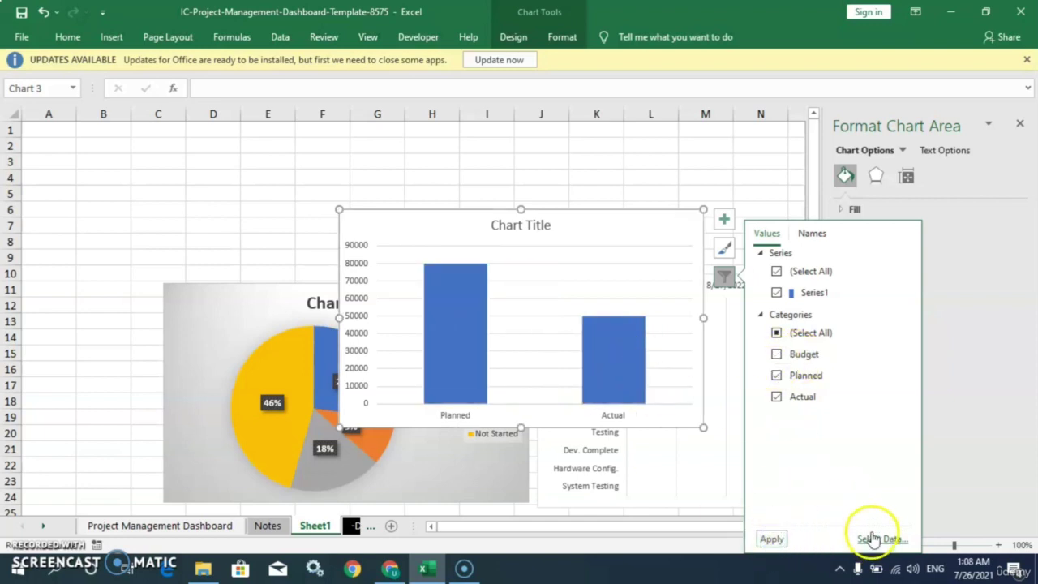
{"action": "left_click", "coordinate": [722, 180]}
Step: Fill the Planned and Actual columns of the budget chart with standard yellow and deselect the chart
{"action": "left_click", "coordinate": [470, 298]}
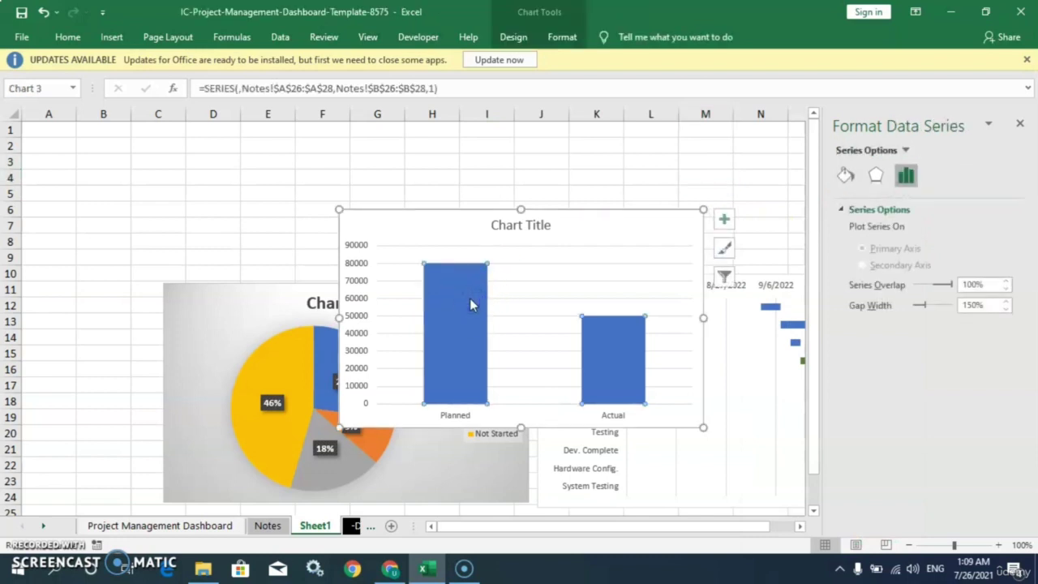
{"action": "right_click", "coordinate": [469, 297]}
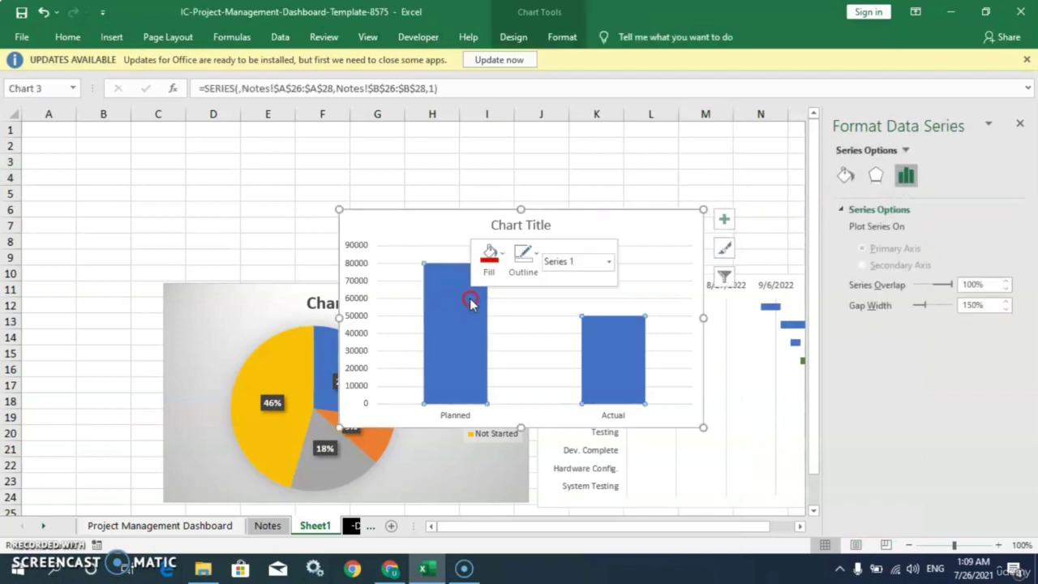
{"action": "left_click", "coordinate": [501, 258]}
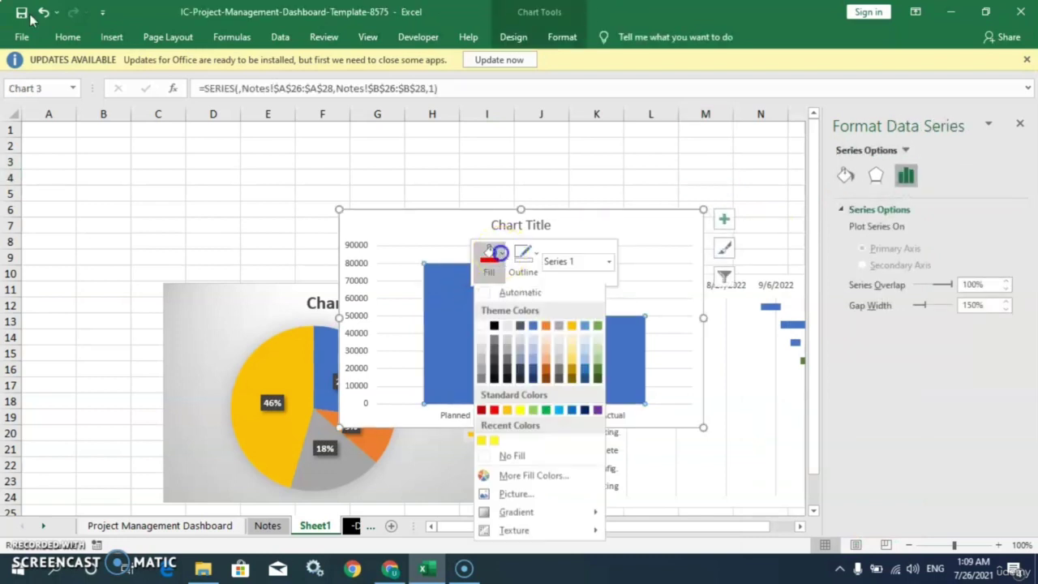
{"action": "left_click", "coordinate": [519, 413]}
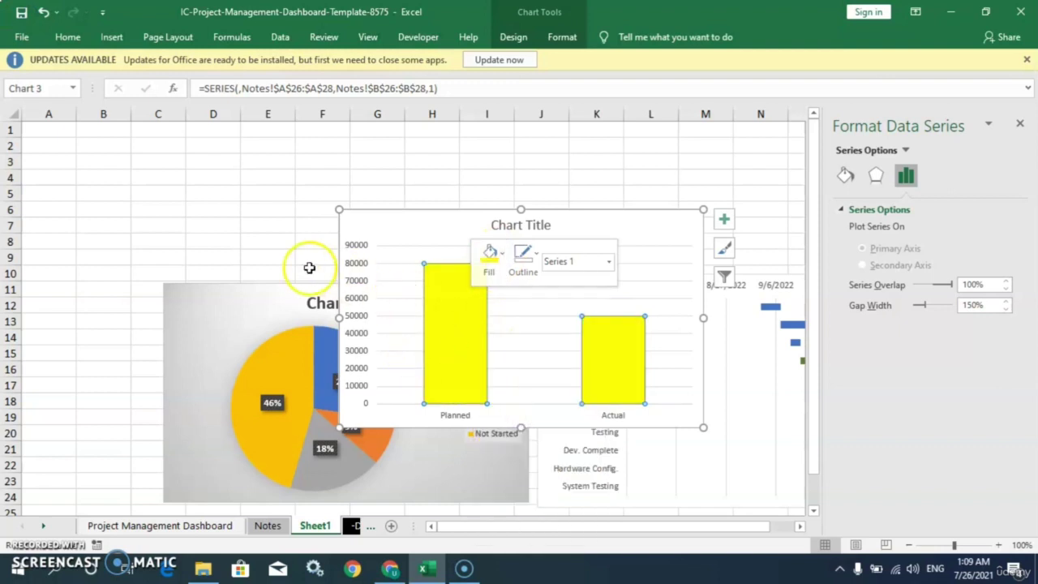
{"action": "left_click", "coordinate": [278, 256]}
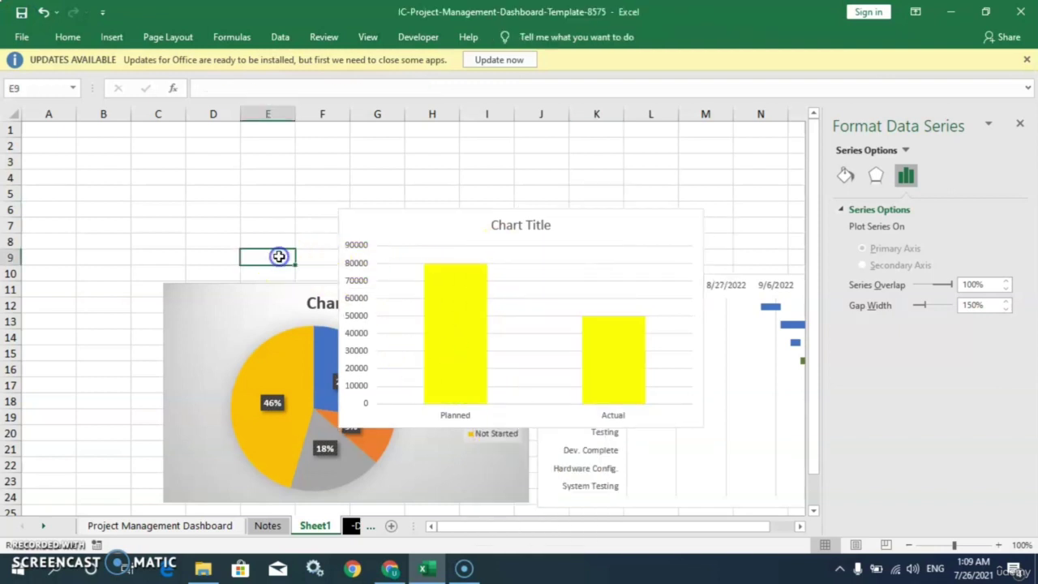